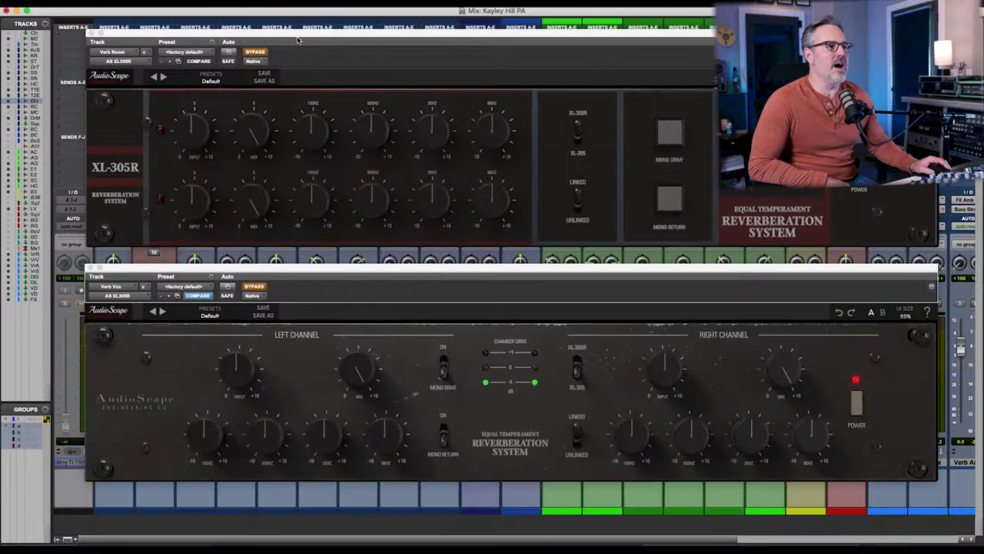
- Arrange the Verb Room and Verb Vox windows and toggle Verb Room's XL-305R/XL-305 spring model
{"action": "left_click", "coordinate": [300, 37]}
{"action": "left_click_drag", "start_coordinate": [300, 37], "coordinate": [304, 35]}
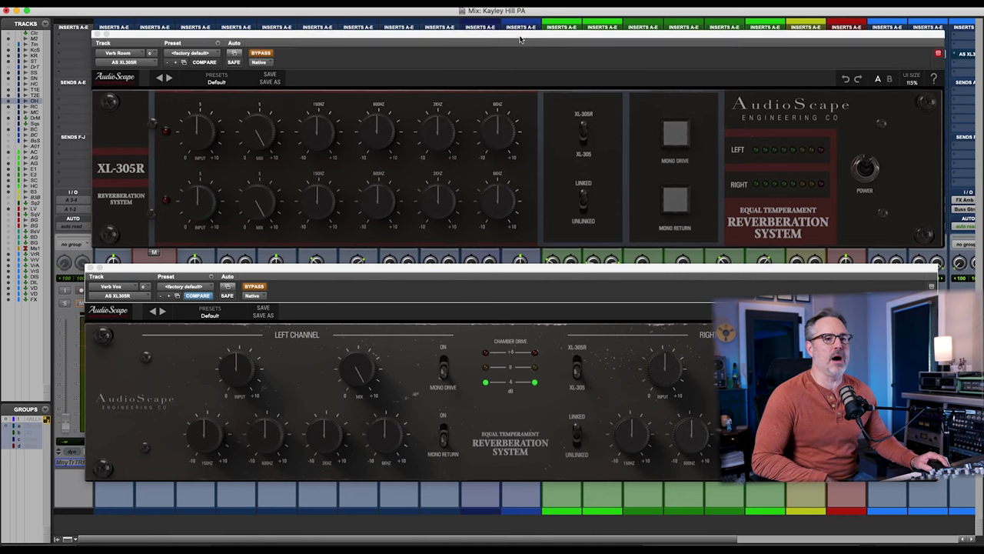
{"action": "left_click", "coordinate": [520, 40]}
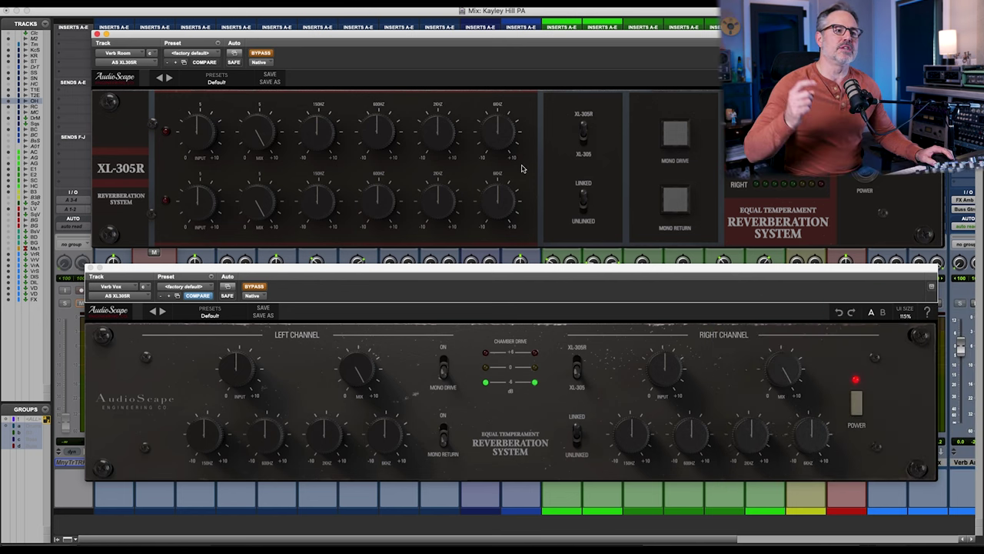
{"action": "mouse_move", "coordinate": [532, 270]}
{"action": "left_mouse_down"}
{"action": "mouse_move", "coordinate": [529, 260]}
{"action": "mouse_move", "coordinate": [529, 271]}
{"action": "left_mouse_up"}
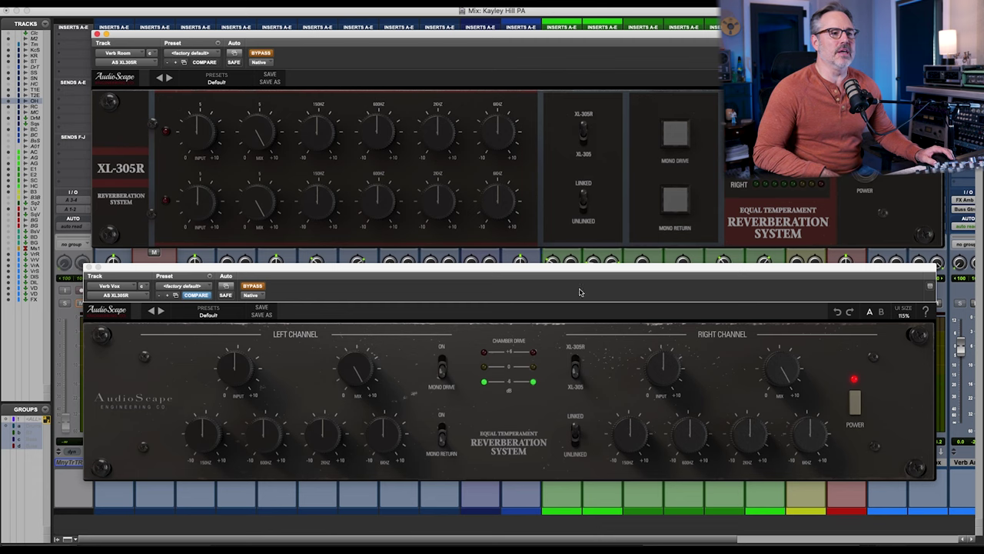
{"action": "left_click", "coordinate": [579, 134]}
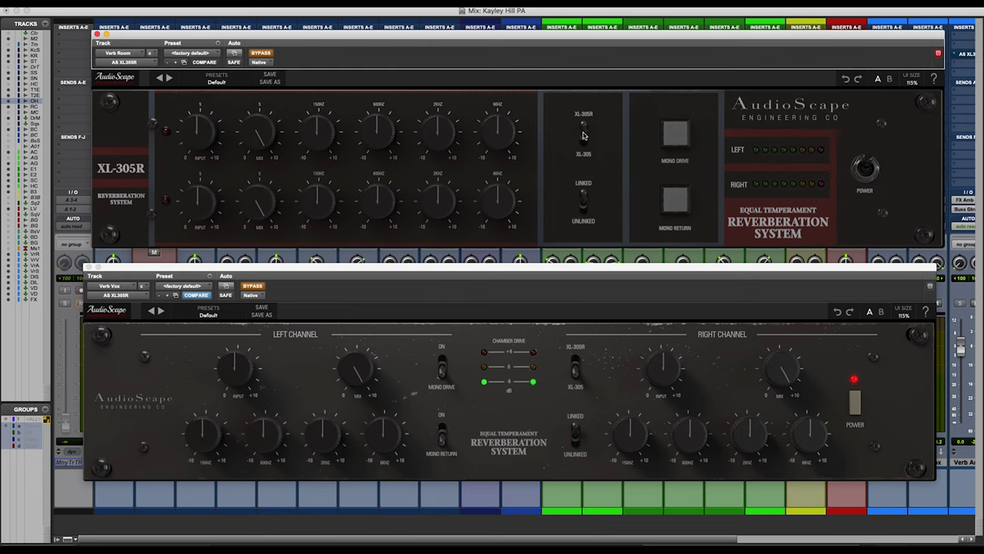
{"action": "left_click", "coordinate": [583, 132]}
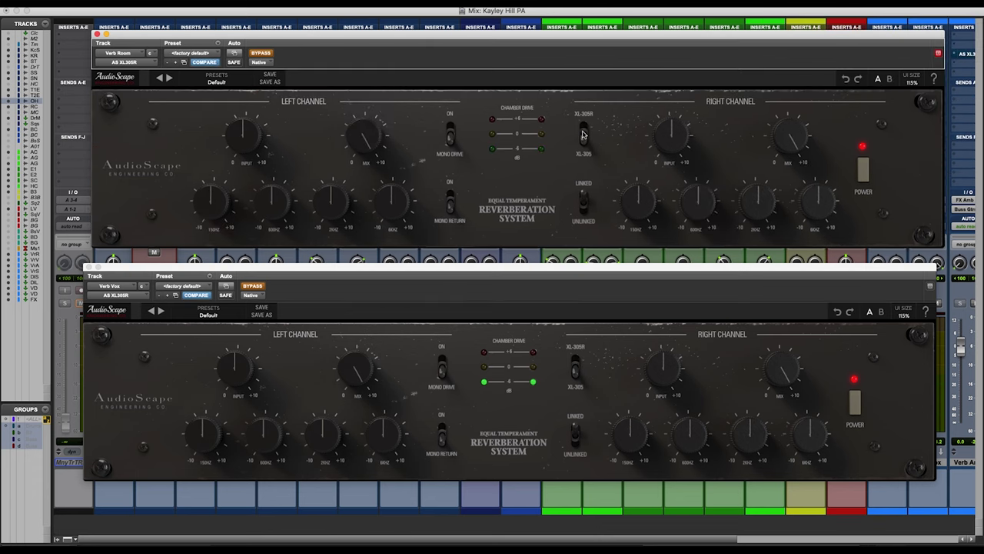
{"action": "left_click", "coordinate": [583, 132]}
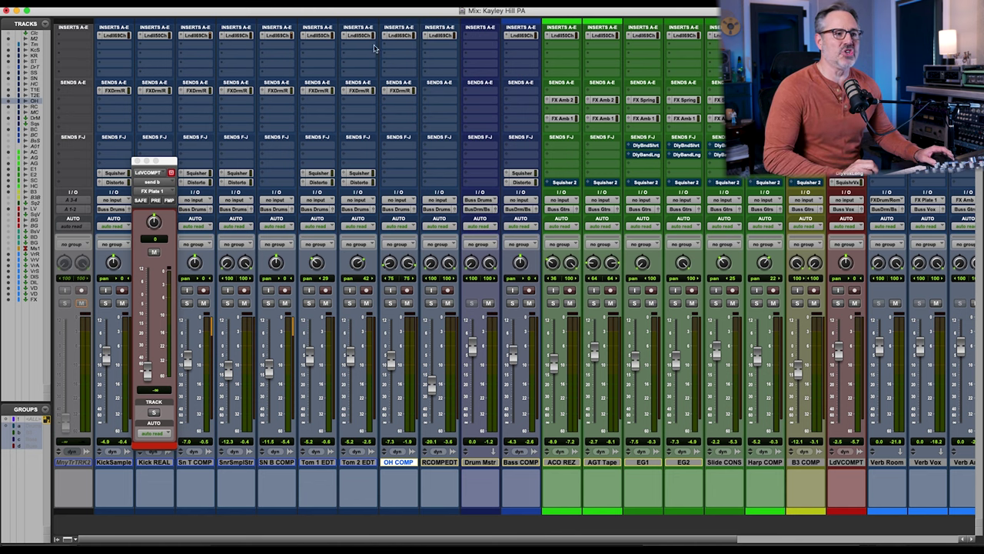
{"action": "key", "text": "ctrl+alt+super+w"}
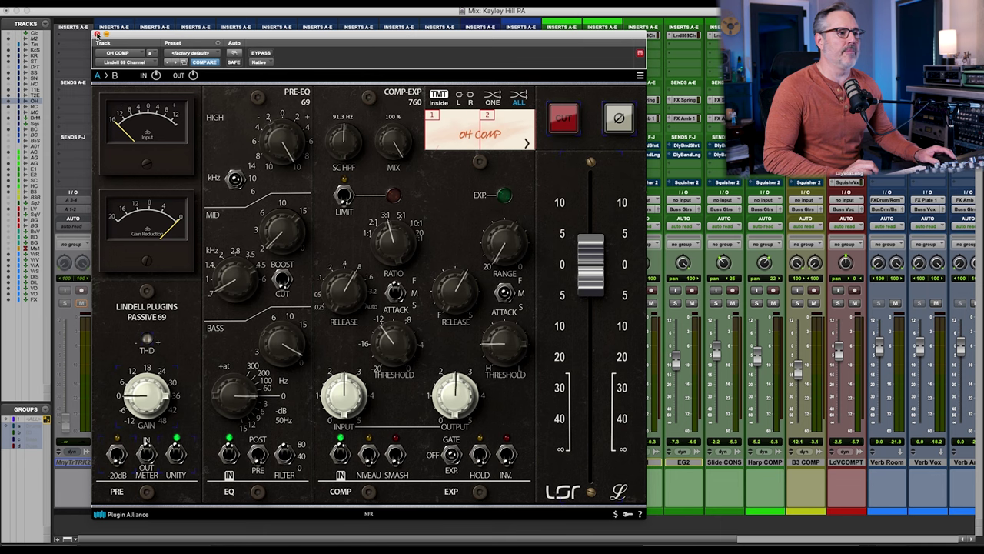
{"action": "left_click", "coordinate": [97, 34]}
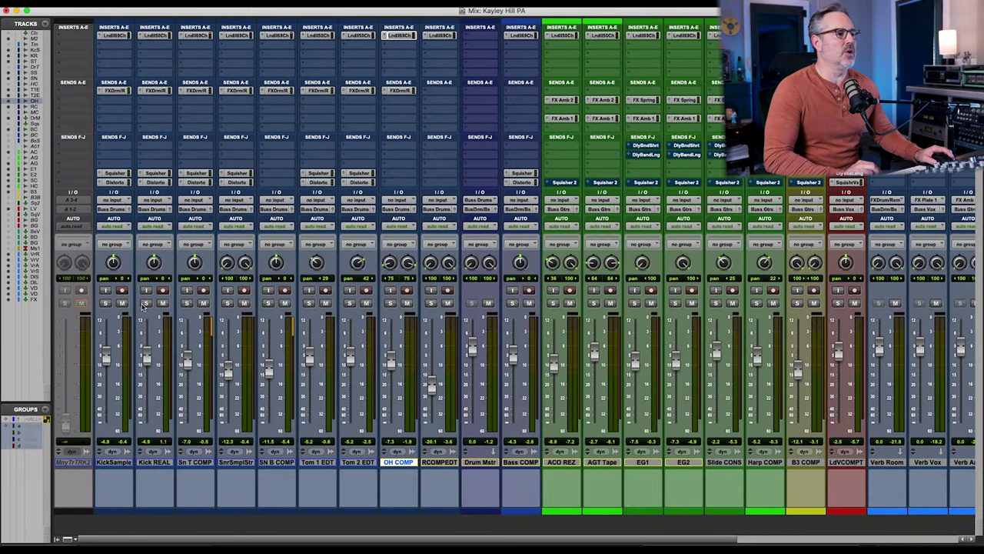
{"action": "left_click", "coordinate": [187, 303]}
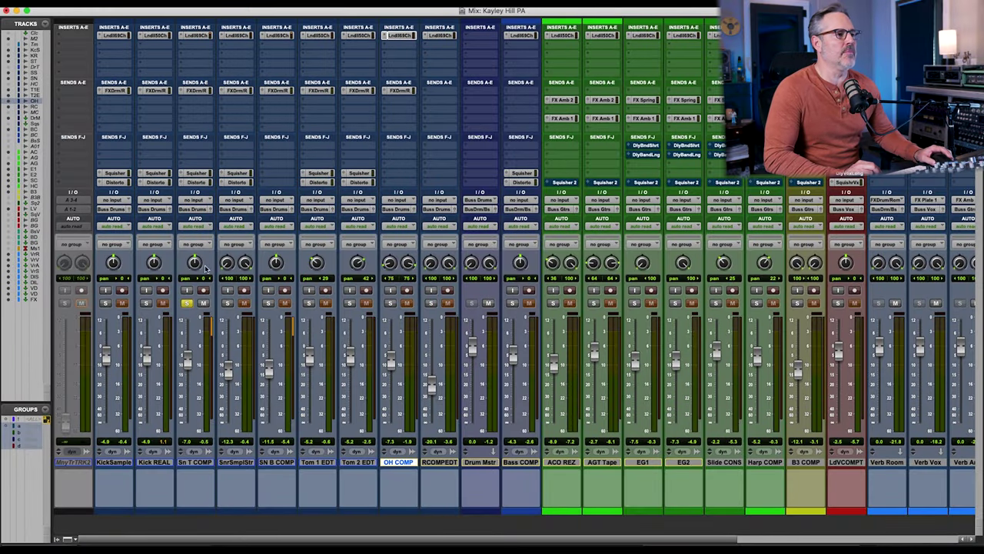
- Raise Sn T COMP's FXDrm/R send, take Verb Room out of bypass, and switch to the XL-305 model
{"action": "left_click", "coordinate": [193, 92]}
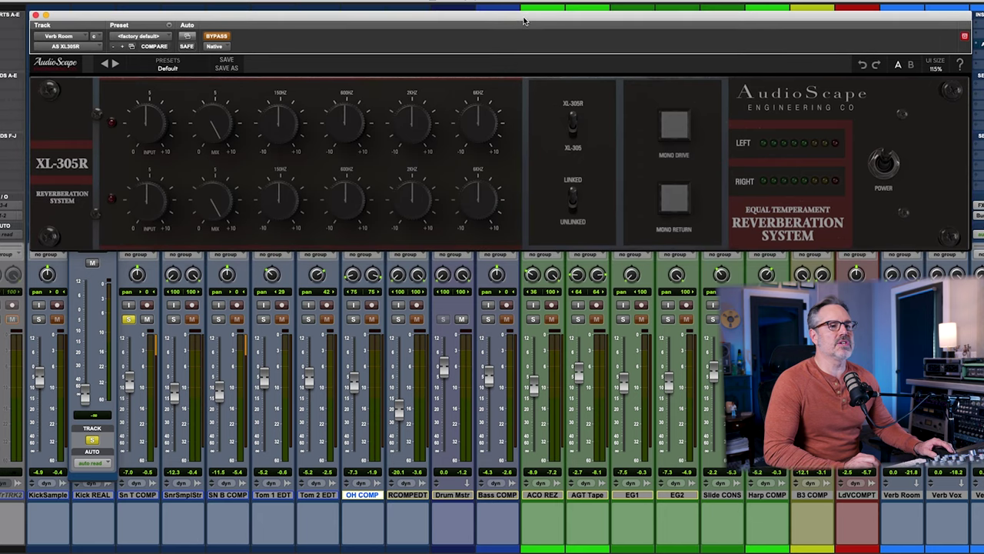
{"action": "left_click", "coordinate": [216, 36]}
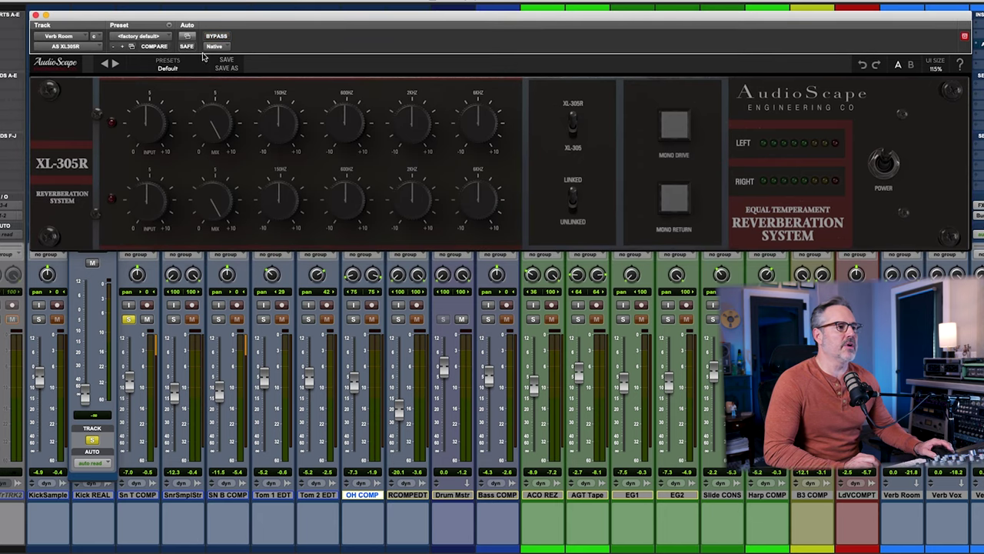
{"action": "left_click_drag", "start_coordinate": [86, 394], "coordinate": [86, 328]}
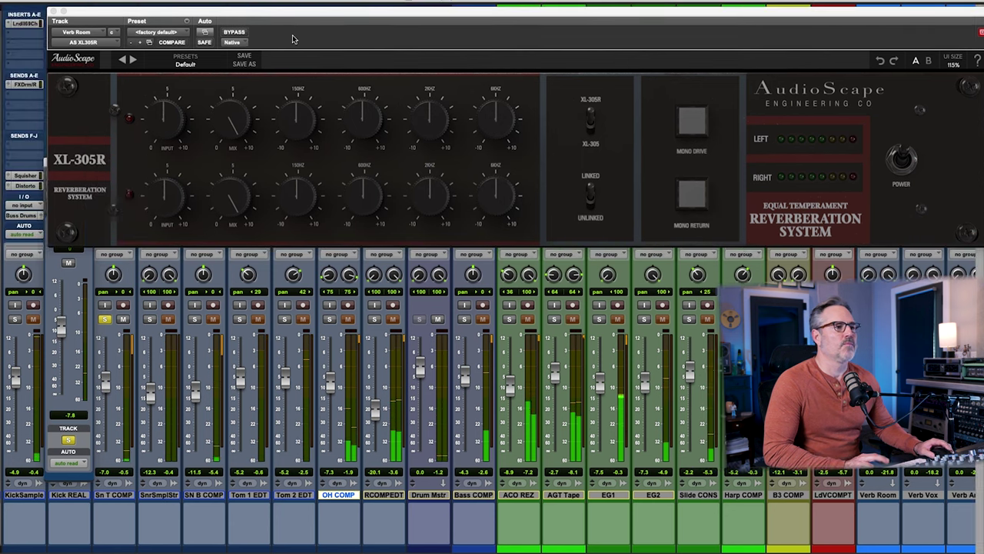
{"action": "left_click", "coordinate": [591, 128]}
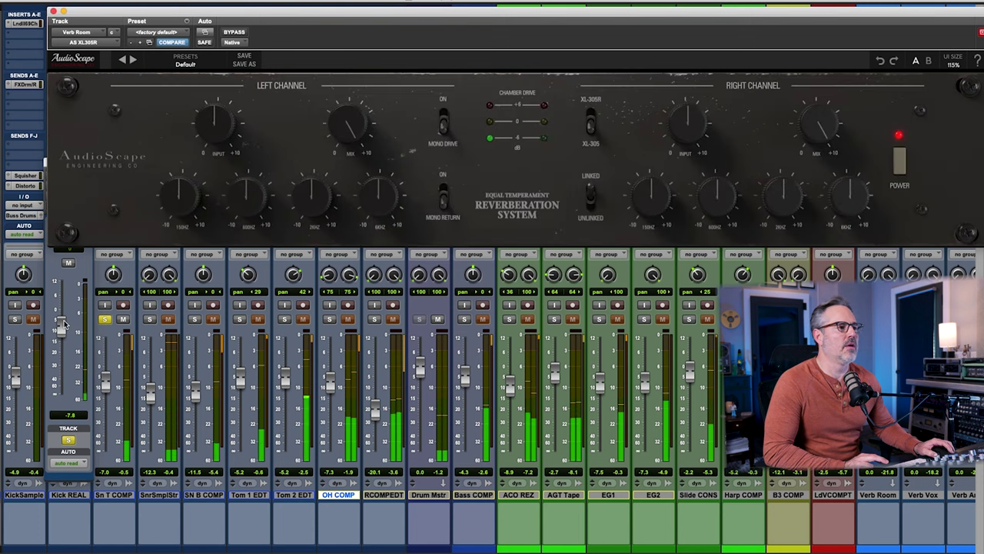
{"action": "left_click", "coordinate": [82, 299]}
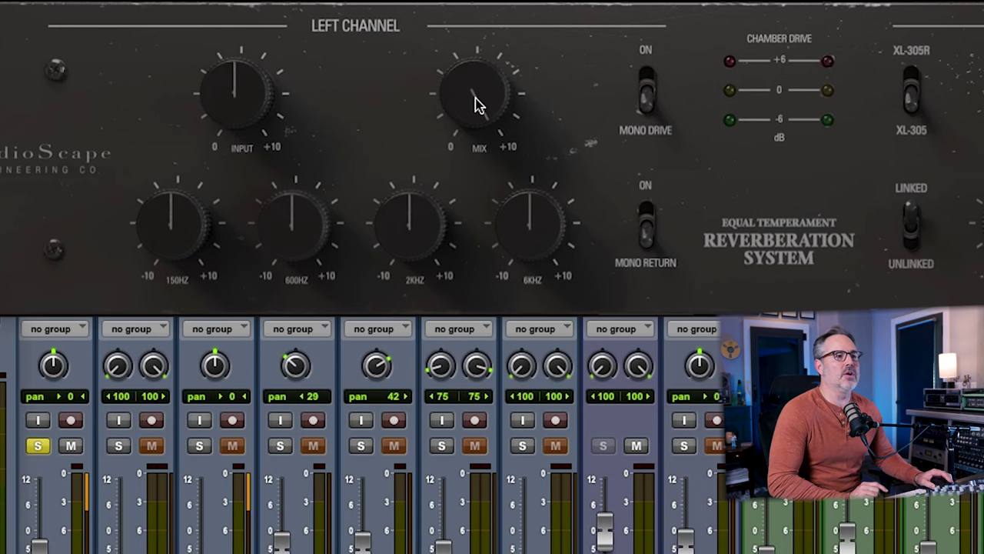
- Lower the left-channel input to 3.12, cut 150 Hz, boost 2 kHz and 6 kHz, and raise the snare send
{"action": "left_click_drag", "start_coordinate": [474, 104], "coordinate": [482, 68]}
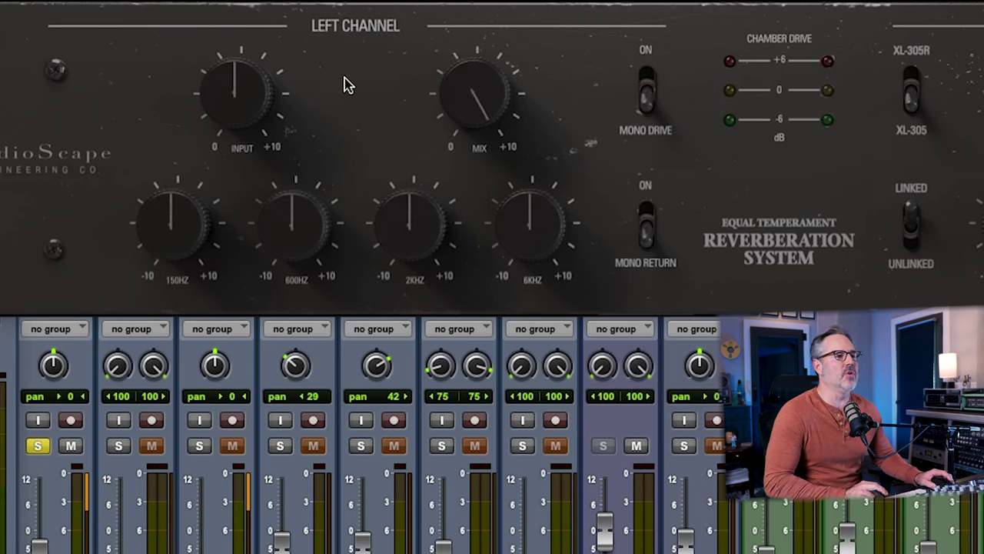
{"action": "left_click_drag", "start_coordinate": [238, 96], "coordinate": [238, 98]}
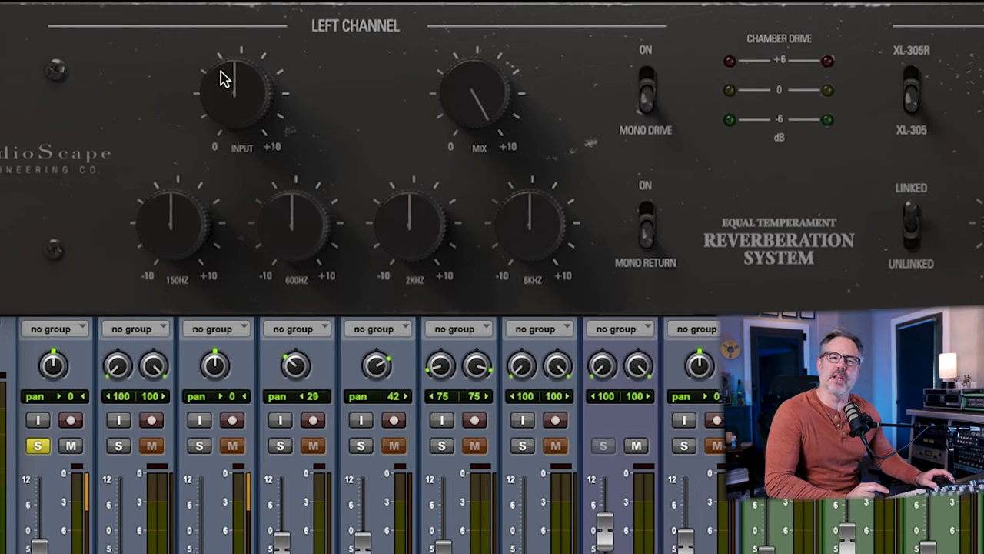
{"action": "left_click_drag", "start_coordinate": [221, 72], "coordinate": [217, 108]}
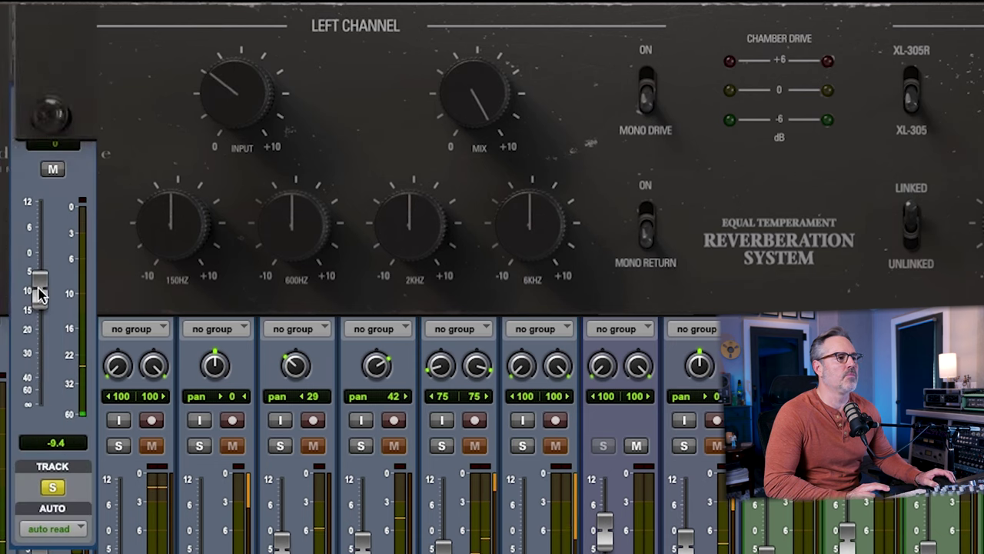
{"action": "left_click_drag", "start_coordinate": [38, 293], "coordinate": [38, 282]}
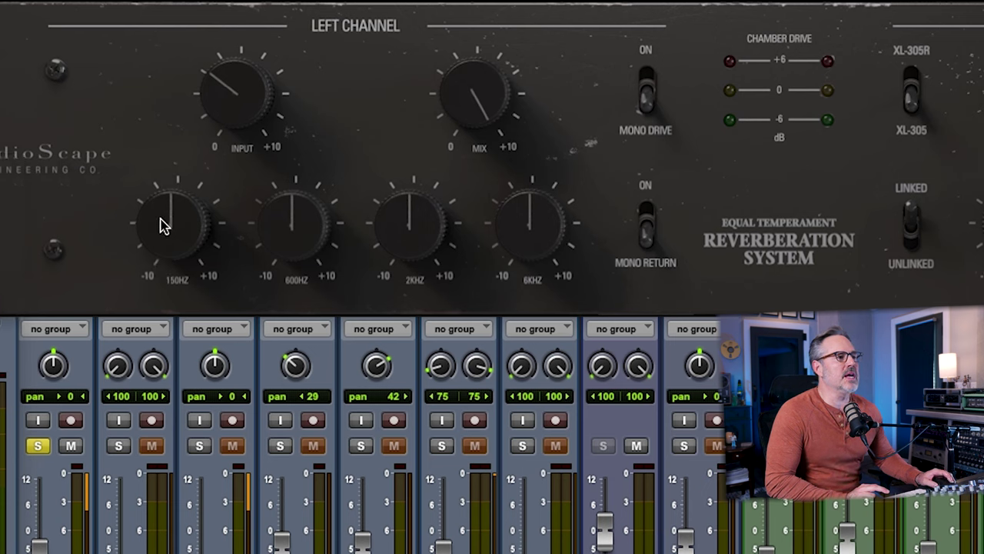
{"action": "left_click_drag", "start_coordinate": [161, 222], "coordinate": [160, 240]}
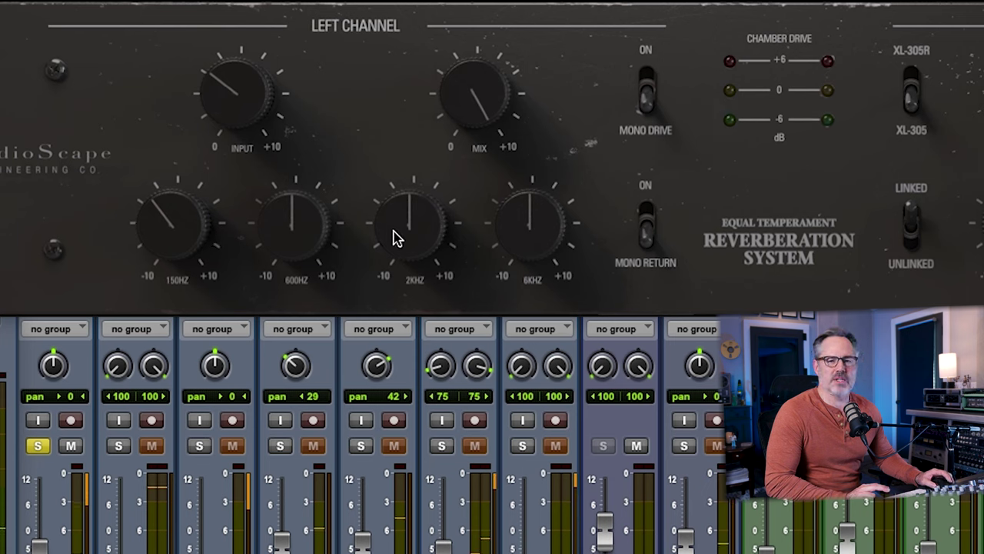
{"action": "left_click_drag", "start_coordinate": [397, 235], "coordinate": [415, 253]}
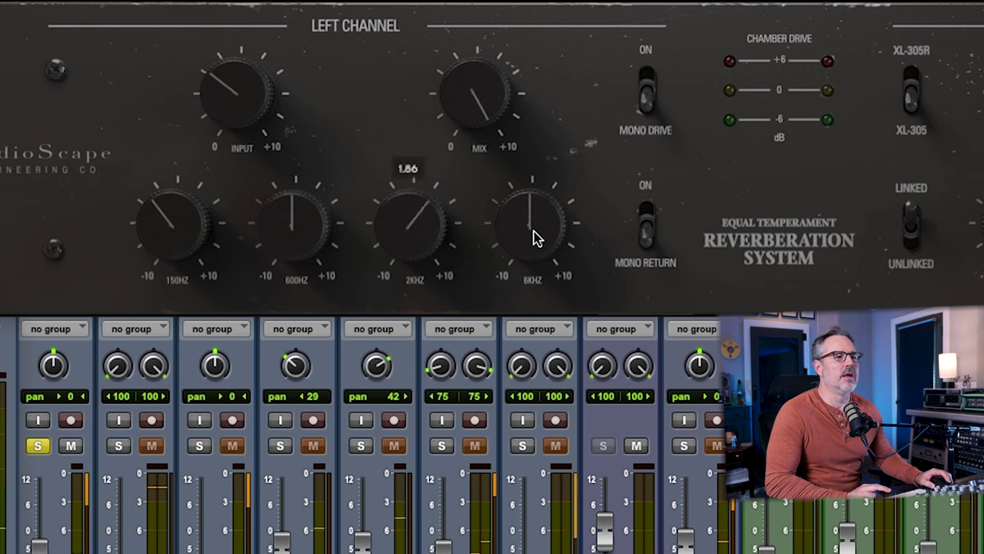
{"action": "mouse_move", "coordinate": [530, 233]}
{"action": "left_mouse_down"}
{"action": "mouse_move", "coordinate": [540, 208]}
{"action": "mouse_move", "coordinate": [538, 218]}
{"action": "left_mouse_up"}
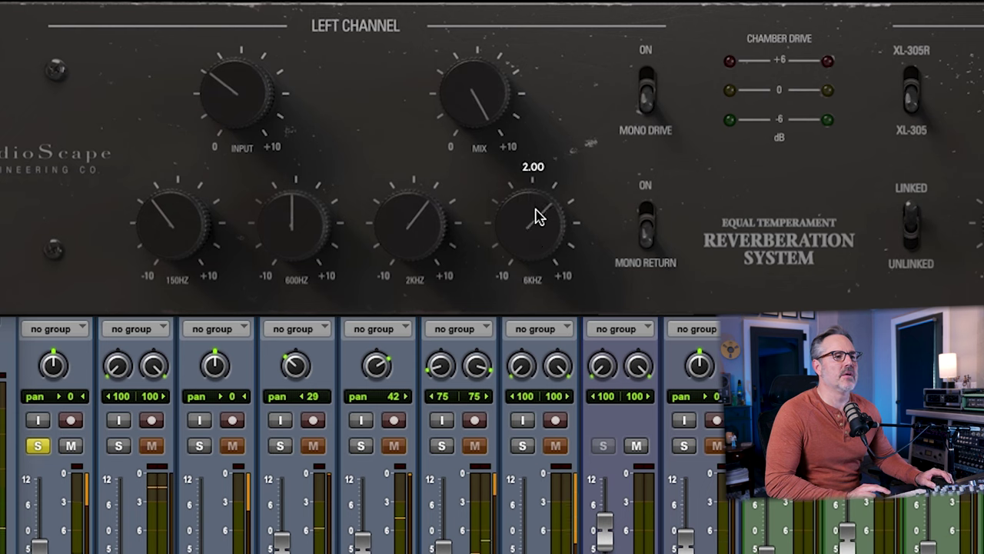
{"action": "left_click_drag", "start_coordinate": [212, 133], "coordinate": [230, 121]}
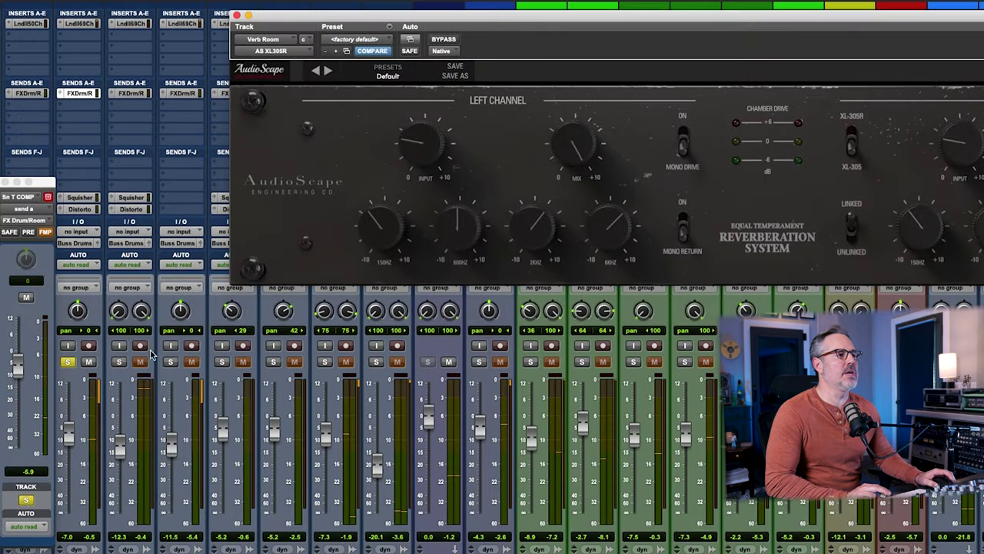
- Solo a drum channel, show SnrSmplStr's reverb send, and solo the whole Drums group
{"action": "left_click", "coordinate": [120, 362]}
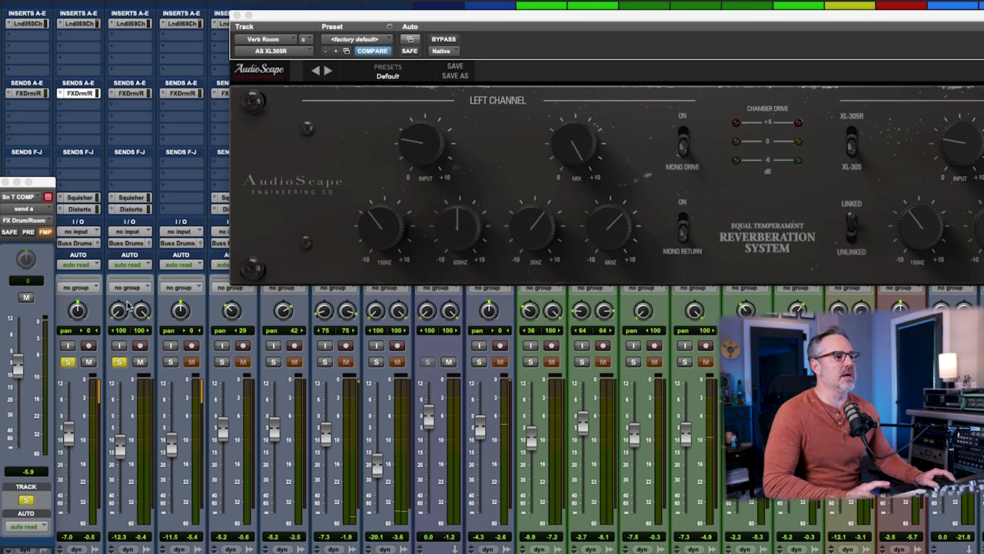
{"action": "left_click", "coordinate": [129, 94]}
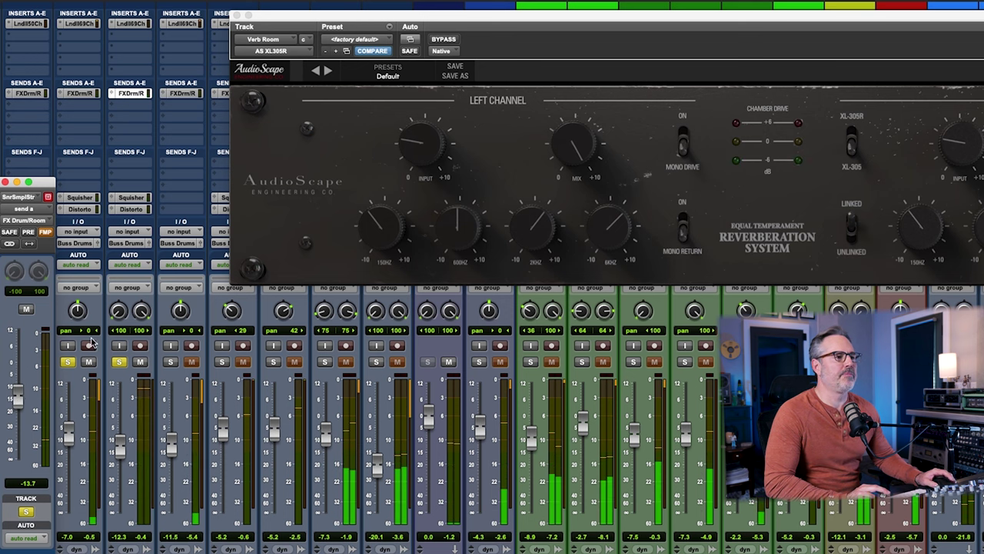
{"action": "key", "text": "super+shift+g"}
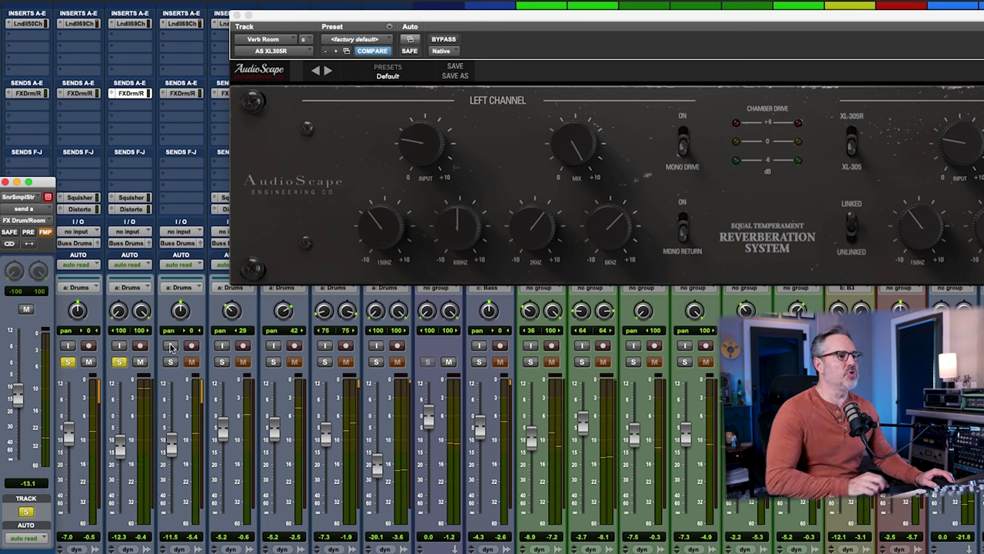
{"action": "left_click", "coordinate": [170, 362]}
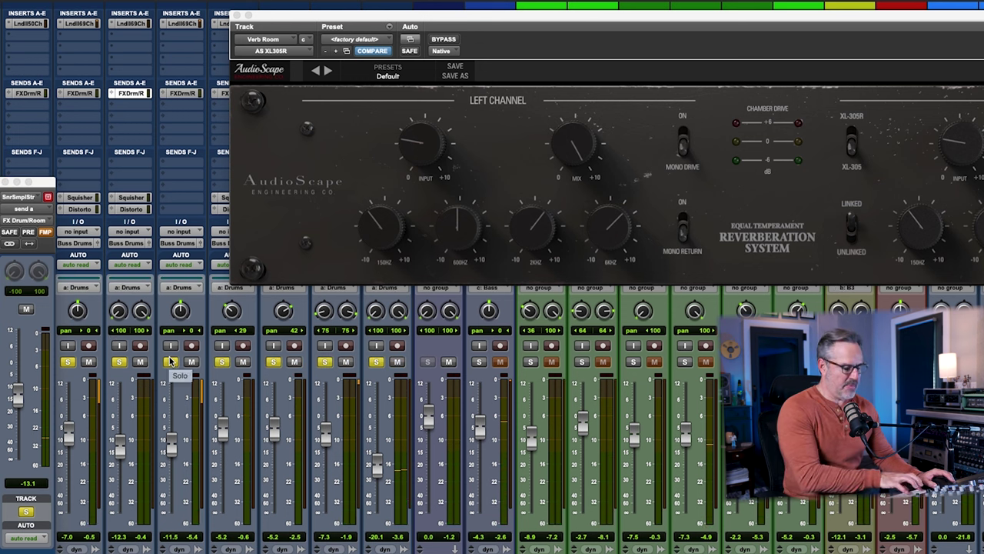
{"action": "key", "text": "super+shift+g"}
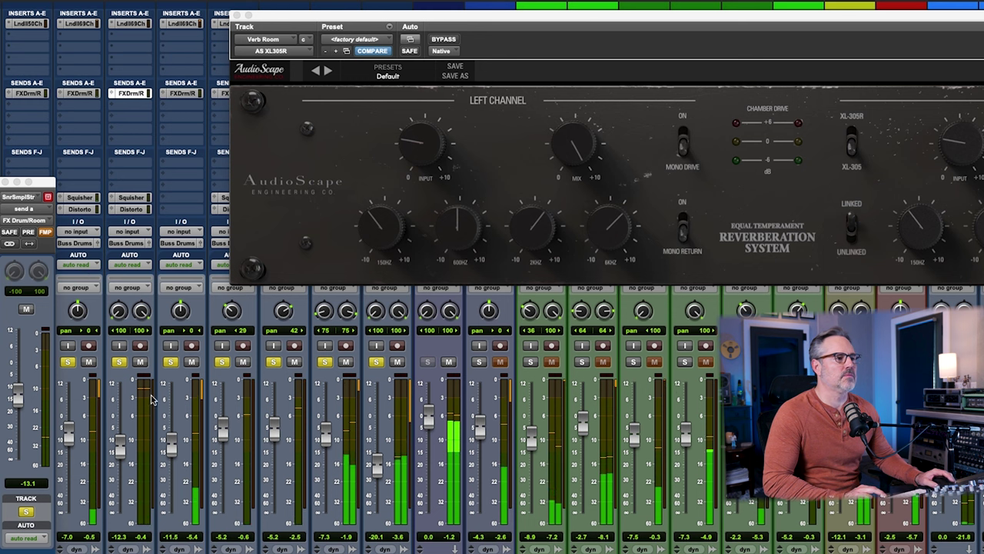
- Toggle the Drums group solo again, then shift the reverb window left to reveal its right channel
{"action": "key", "text": "super+shift+g"}
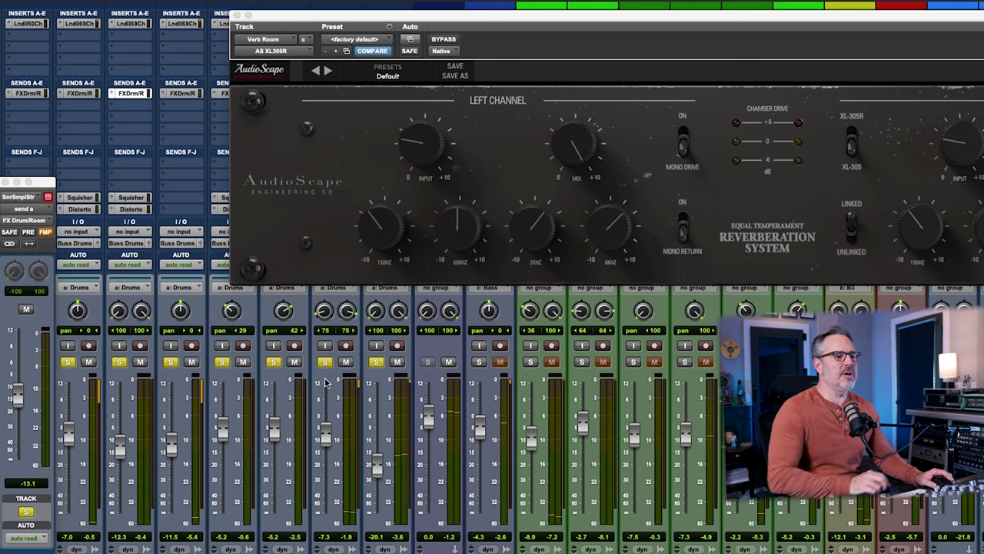
{"action": "left_click", "coordinate": [377, 363]}
{"action": "key", "text": "super+shift+g"}
{"action": "left_click_drag", "start_coordinate": [377, 462], "coordinate": [380, 516]}
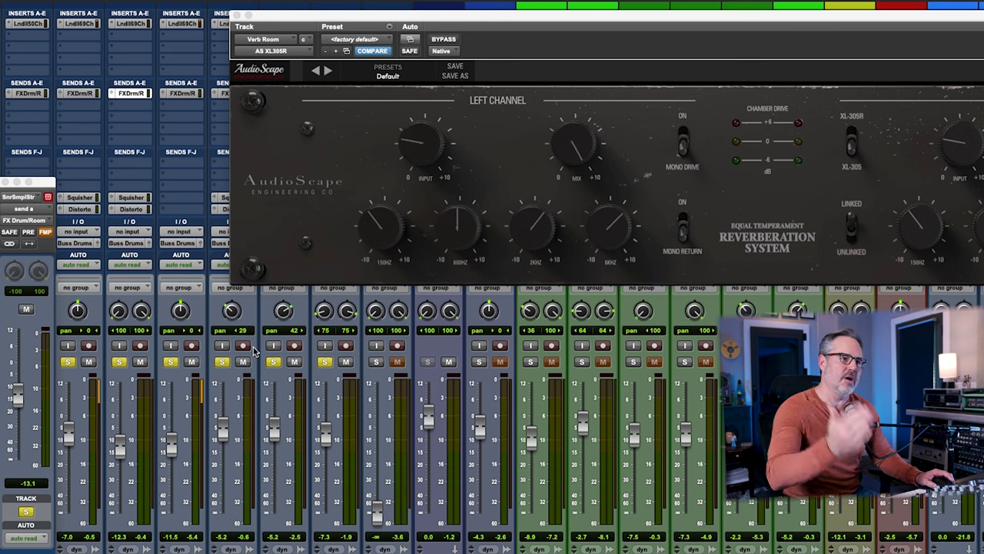
{"action": "left_click_drag", "start_coordinate": [578, 27], "coordinate": [357, 25]}
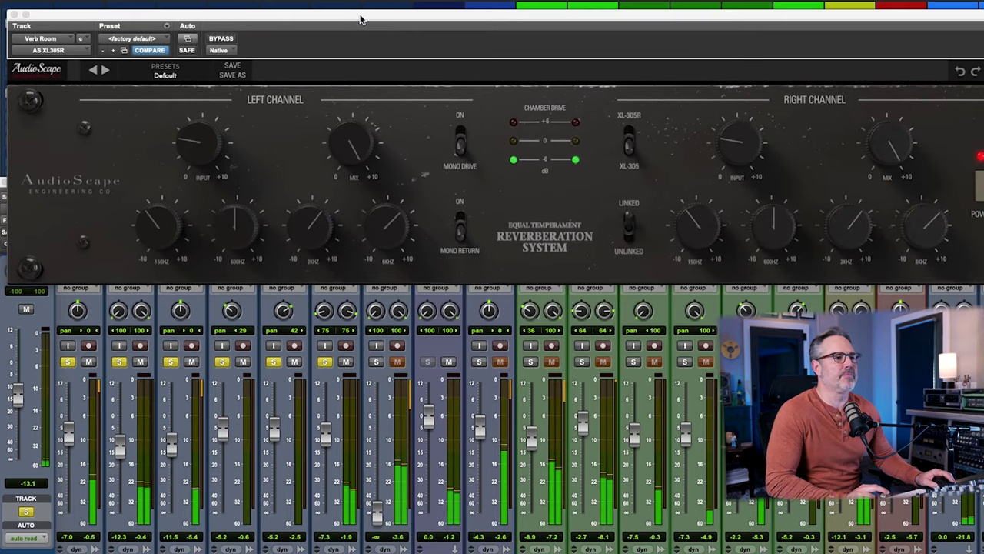
- Set SnrSmplStr's drum-room reverb send to -8.1 dB and close the AudioScape reverb window
{"action": "left_click_drag", "start_coordinate": [361, 20], "coordinate": [422, 9]}
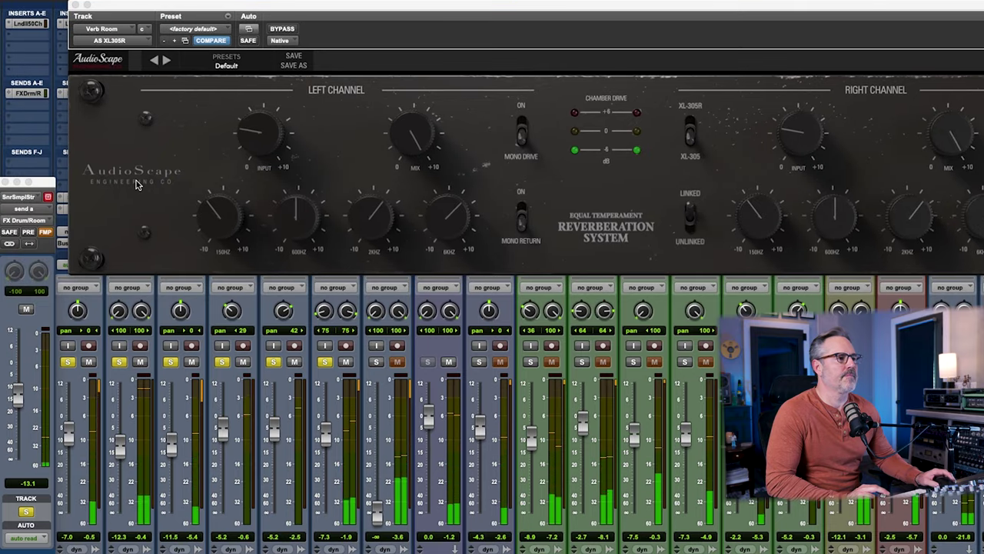
{"action": "left_click_drag", "start_coordinate": [104, 10], "coordinate": [184, 6]}
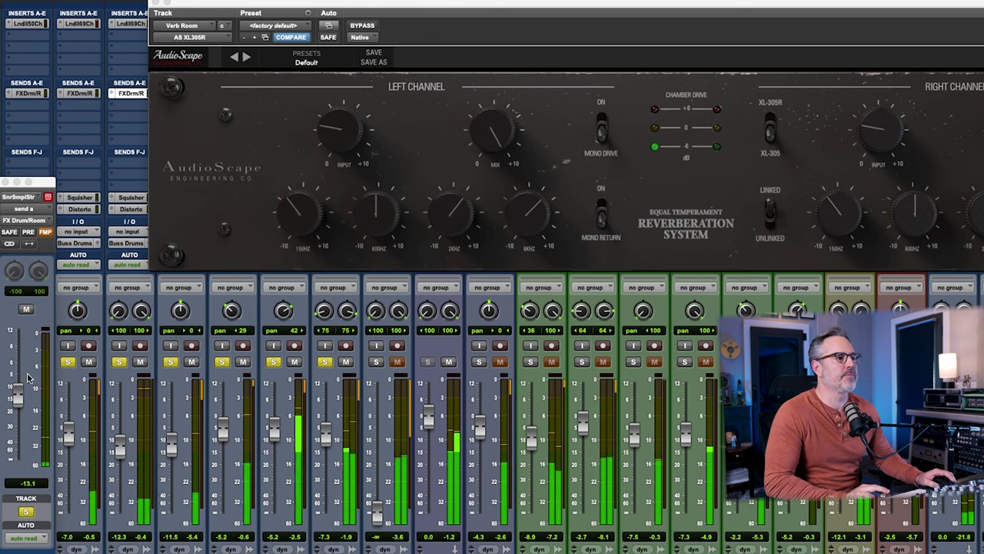
{"action": "mouse_move", "coordinate": [17, 394]}
{"action": "left_mouse_down"}
{"action": "mouse_move", "coordinate": [22, 377]}
{"action": "mouse_move", "coordinate": [22, 388]}
{"action": "left_mouse_up"}
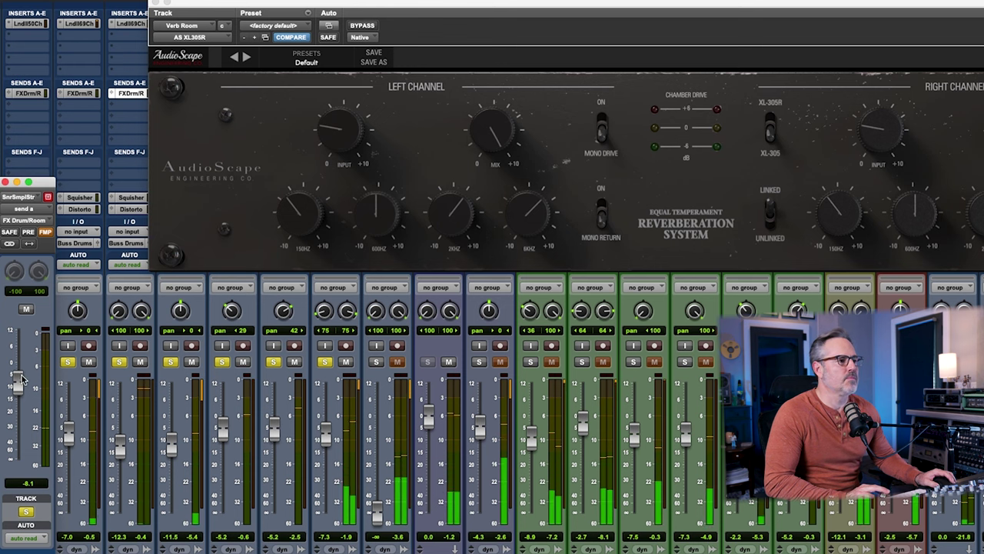
{"action": "left_click", "coordinate": [78, 93]}
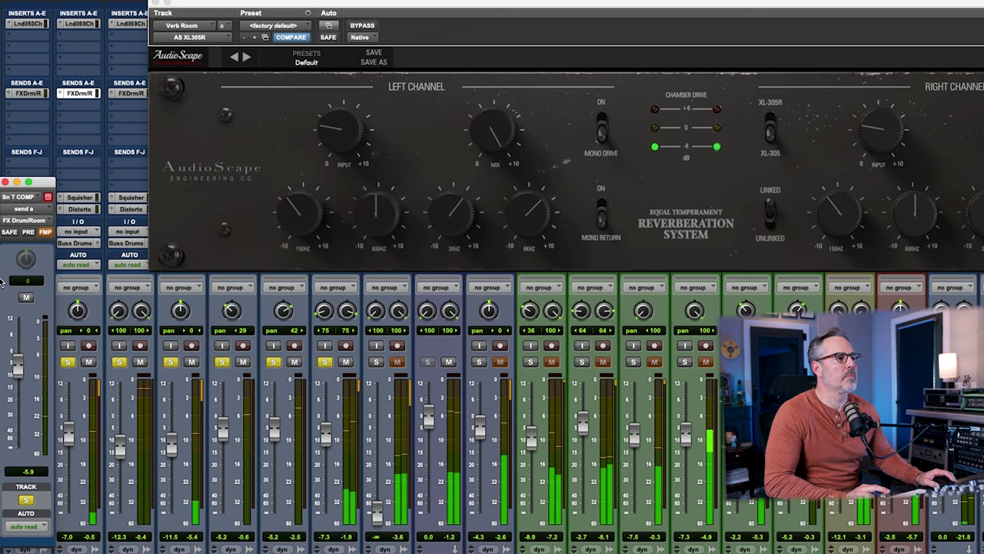
{"action": "left_click", "coordinate": [158, 6]}
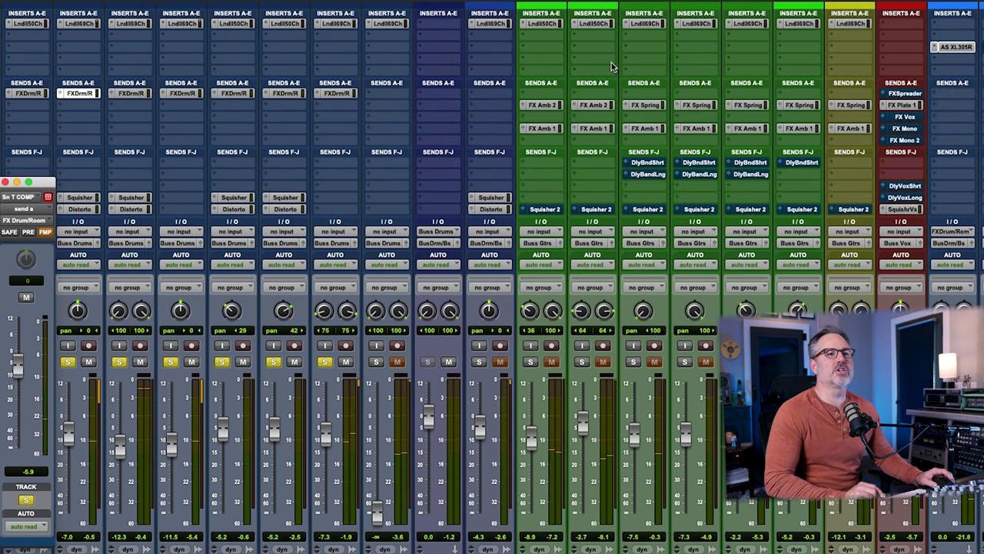
- Save the XL-305R reverb settings as the new preset 'Joe C Drum 1'
{"action": "left_click", "coordinate": [956, 48]}
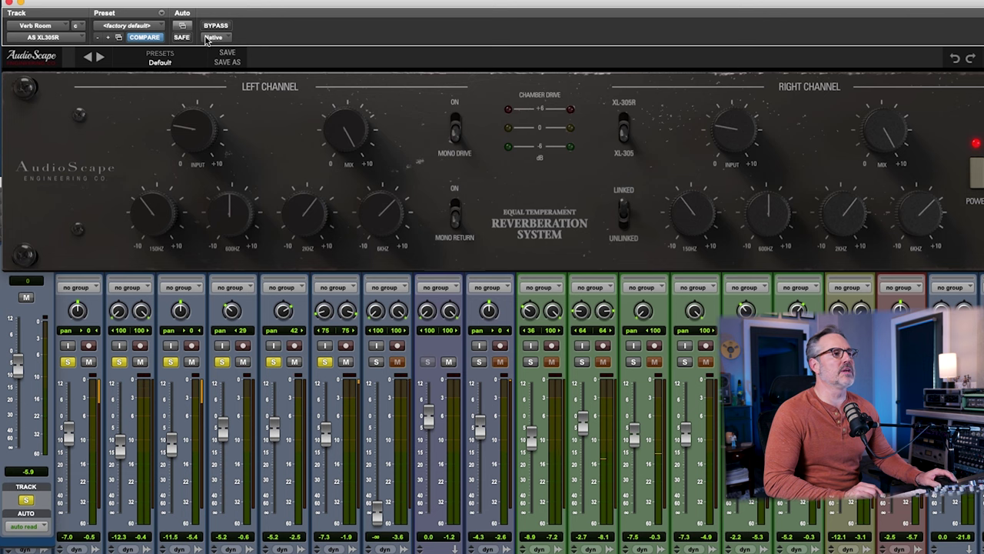
{"action": "left_click", "coordinate": [163, 15]}
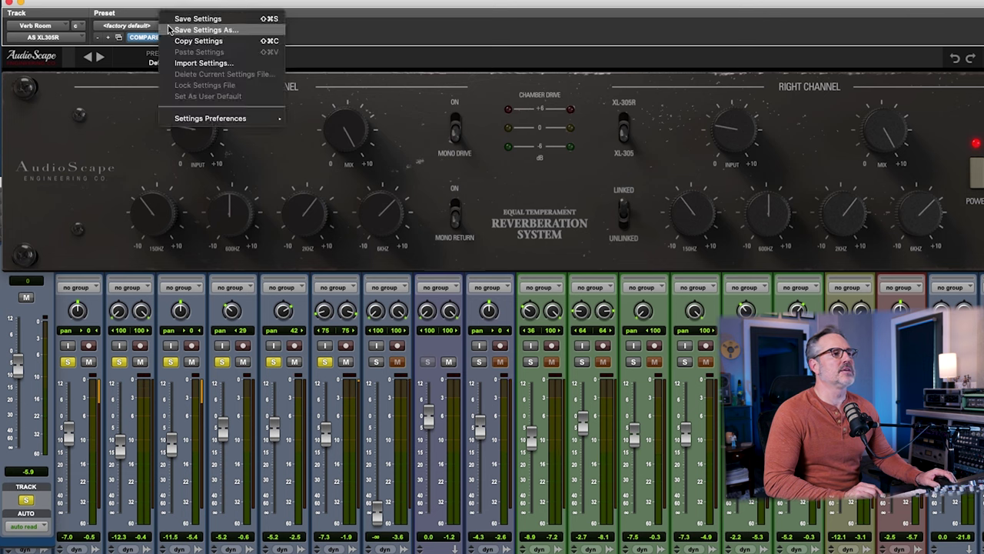
{"action": "left_click", "coordinate": [169, 29]}
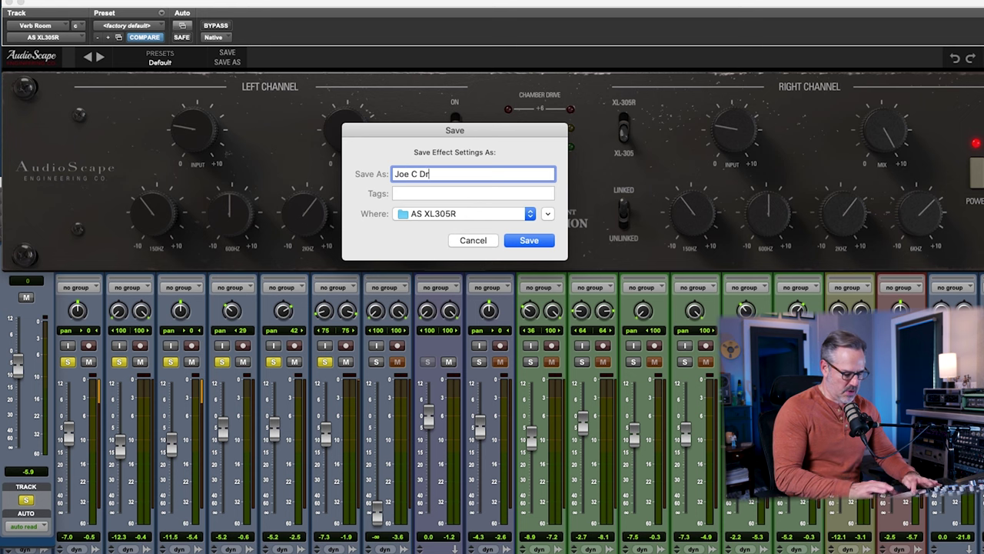
{"action": "type", "text": "Joe C Drum 1"}
{"action": "key", "text": "Return"}
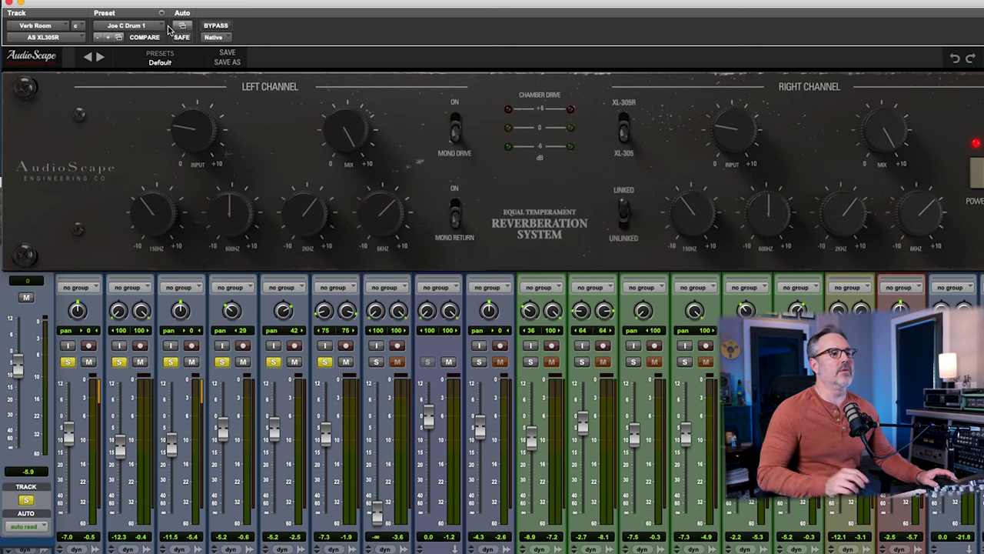
- Start playback and switch to the Edit window with the floating plug-in hidden
{"action": "key", "text": "space"}
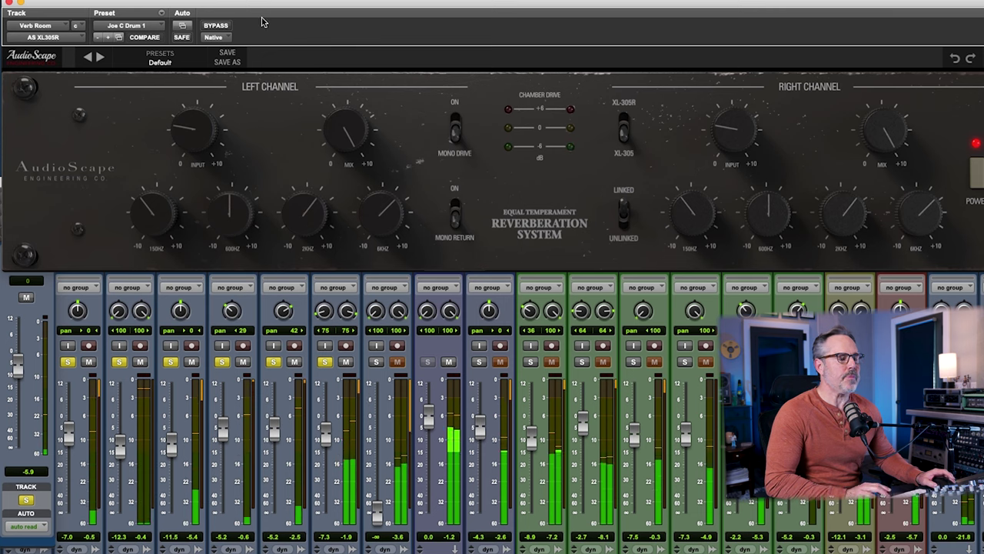
{"action": "key", "text": "ctrl+equal"}
{"action": "key", "text": "ctrl+alt+shift+w"}
{"action": "scroll", "coordinate": [641, 147], "scroll_direction": "up", "scroll_amount": 10}
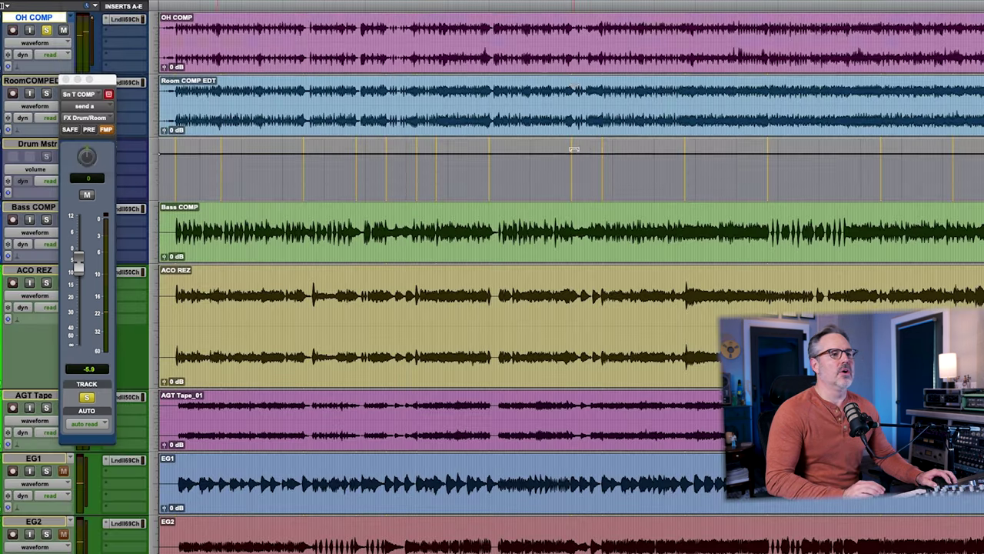
- Place the edit point on Tom 1 EDT, zoom in, return to the mixer and start playback
{"action": "left_click", "coordinate": [591, 288]}
{"action": "key", "text": "ctrl+bracketright"}
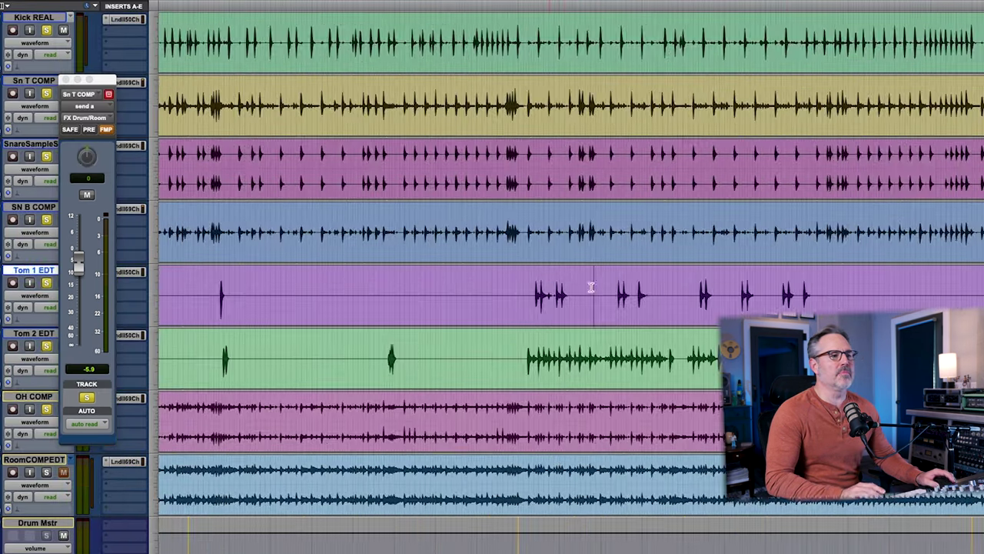
{"action": "key", "text": "ctrl+equal"}
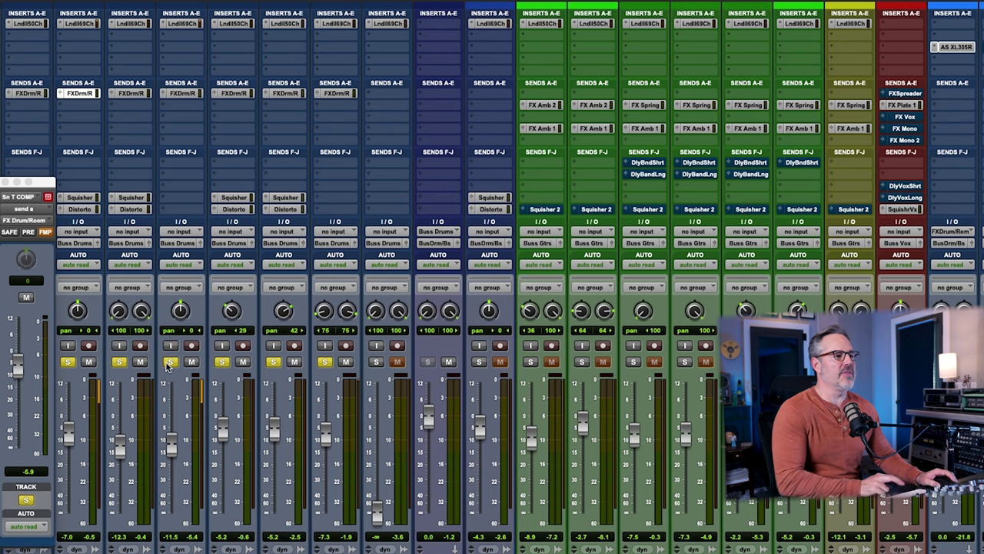
{"action": "key", "text": "space"}
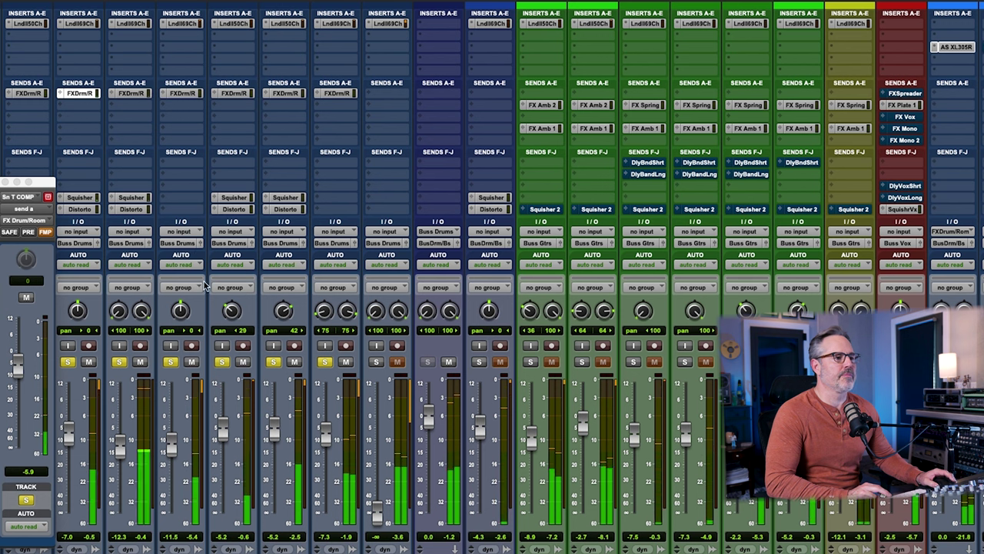
- Bring the tom FXDrm/R sends up from -∞: Tom 1 EDT to about -9.7 dB, Tom 2 EDT to -9.1 dB
{"action": "left_click", "coordinate": [234, 94]}
{"action": "left_click_drag", "start_coordinate": [20, 448], "coordinate": [26, 381]}
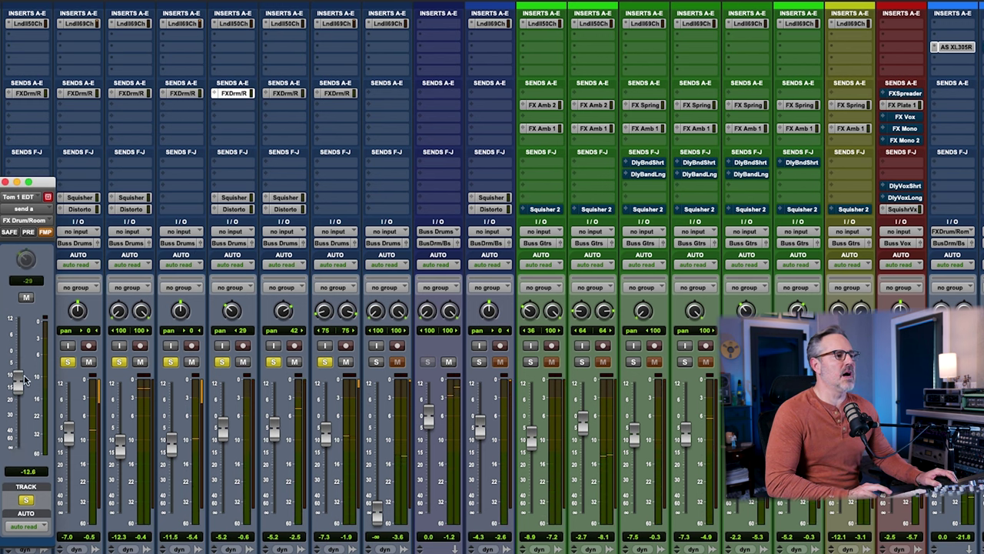
{"action": "left_click", "coordinate": [284, 94]}
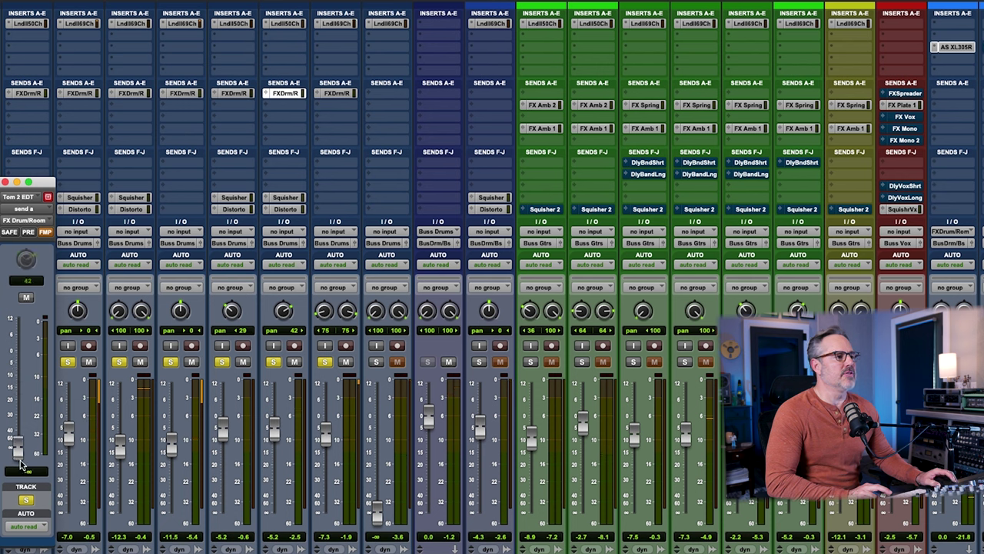
{"action": "left_click_drag", "start_coordinate": [18, 446], "coordinate": [28, 375]}
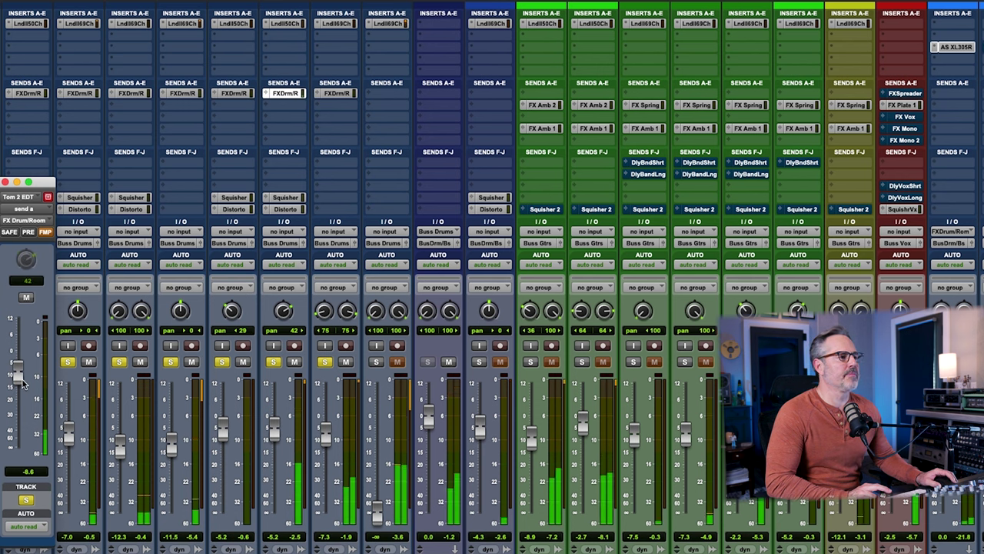
{"action": "left_click_drag", "start_coordinate": [25, 381], "coordinate": [20, 359]}
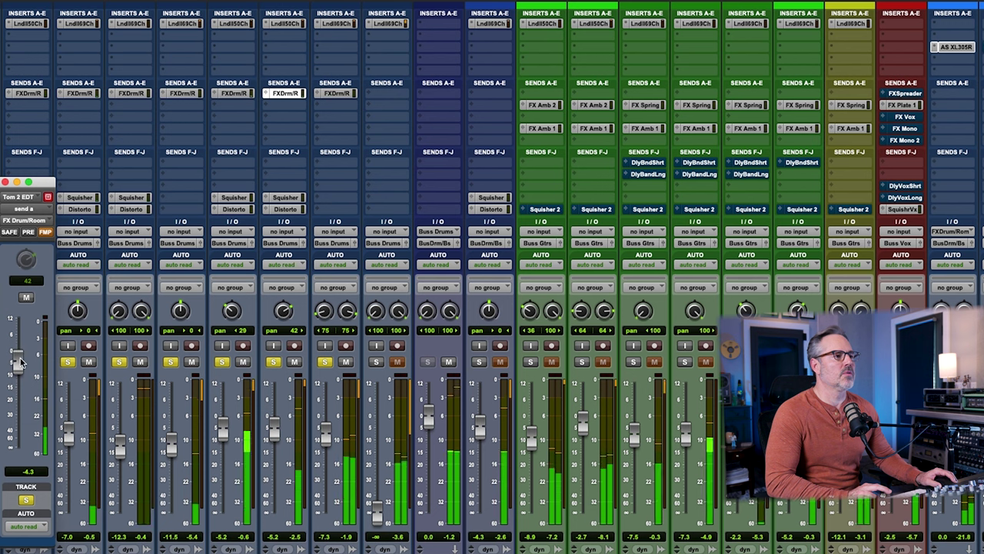
{"action": "left_click", "coordinate": [234, 94]}
{"action": "left_click_drag", "start_coordinate": [33, 375], "coordinate": [32, 371]}
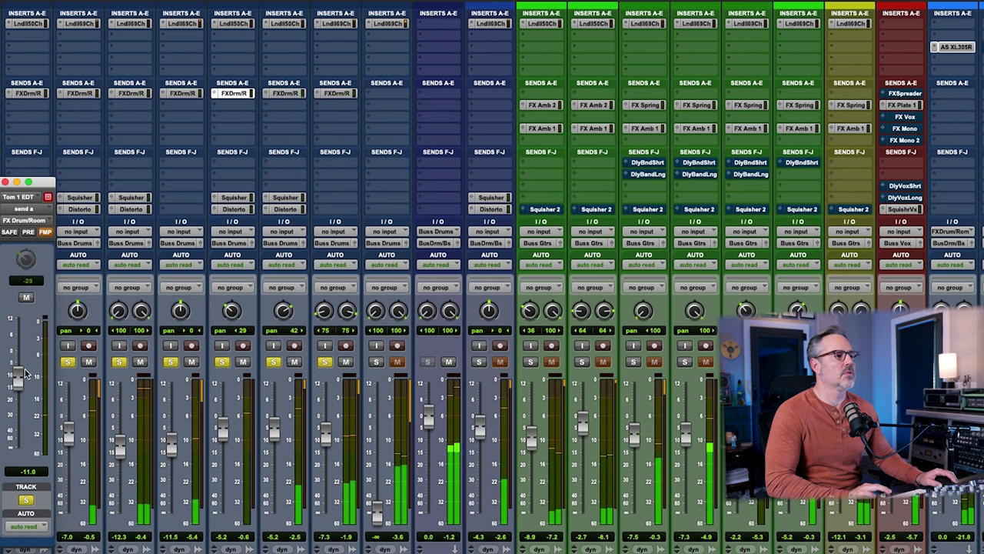
{"action": "left_click", "coordinate": [282, 94]}
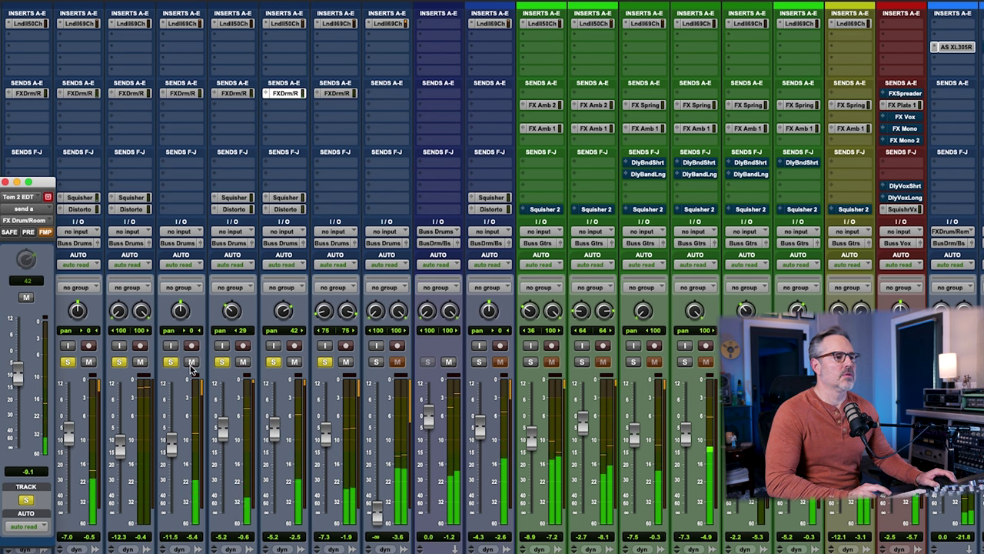
- Solo the Tom 1 EDT and Tom 2 EDT tracks with the mix groups toggled
{"action": "key", "text": "super+shift+g"}
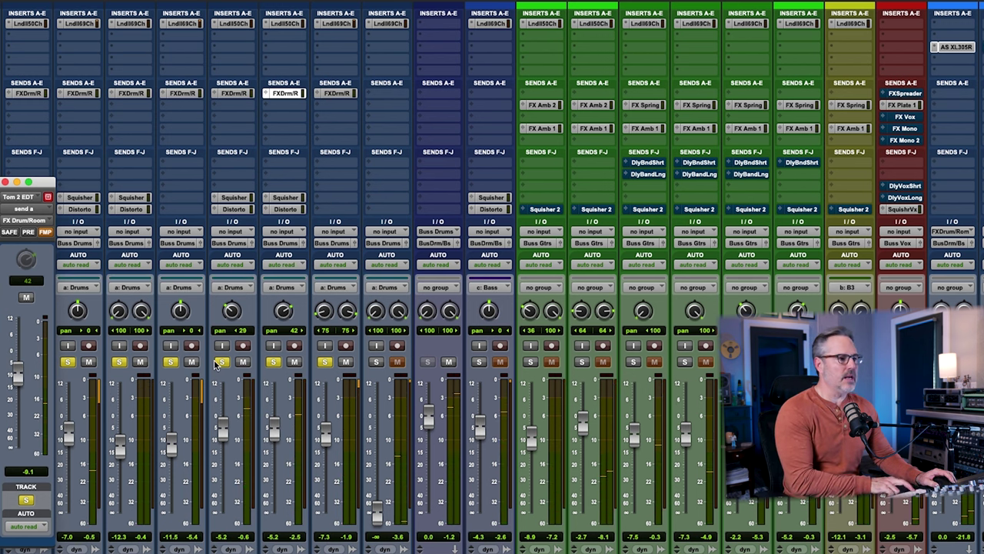
{"action": "left_click", "coordinate": [221, 362]}
{"action": "left_click", "coordinate": [221, 362]}
{"action": "left_click", "coordinate": [274, 362]}
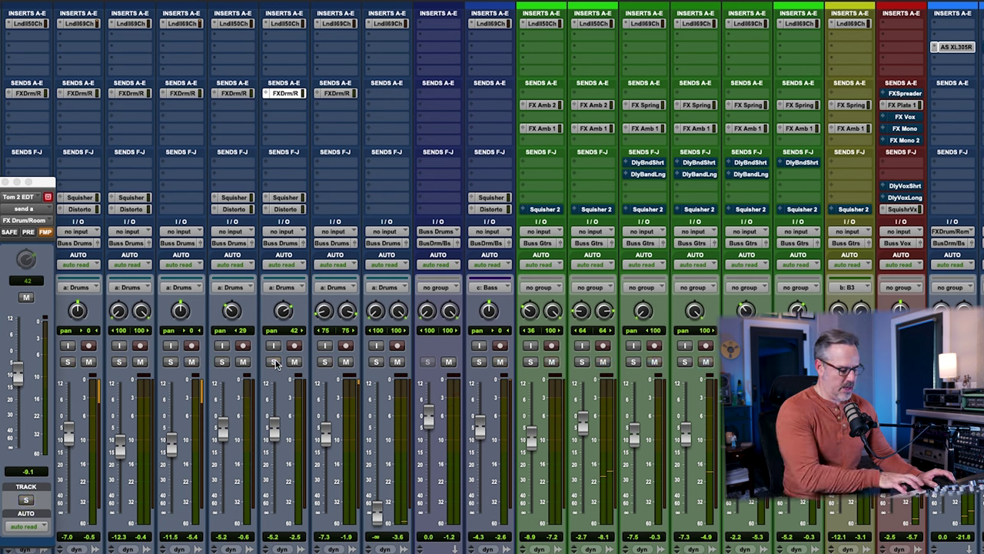
{"action": "left_click", "coordinate": [273, 361]}
{"action": "key", "text": "super+shift+g"}
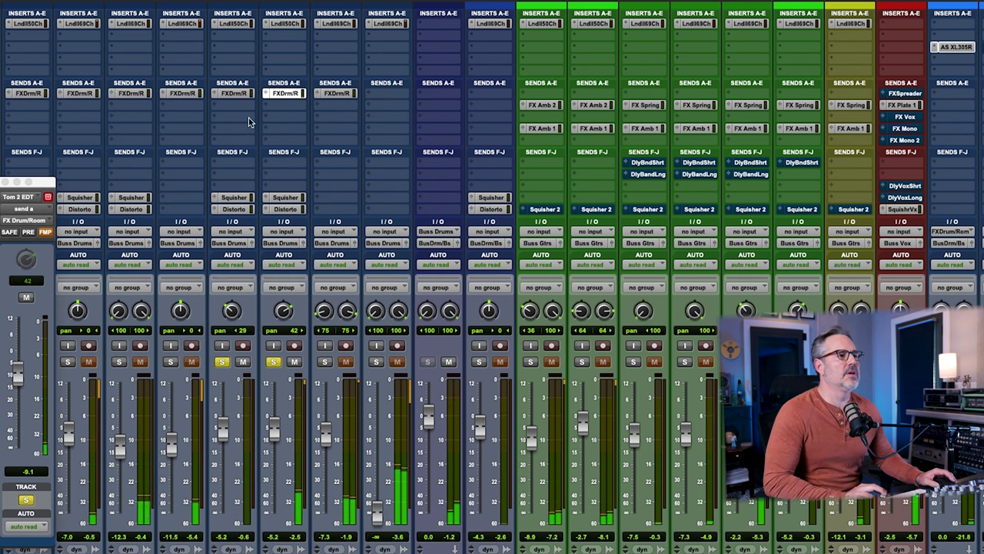
- Lower the tom sends to about -12.9 and -14.0 dB, then solo only the stereo snare sample track
{"action": "left_click", "coordinate": [233, 93]}
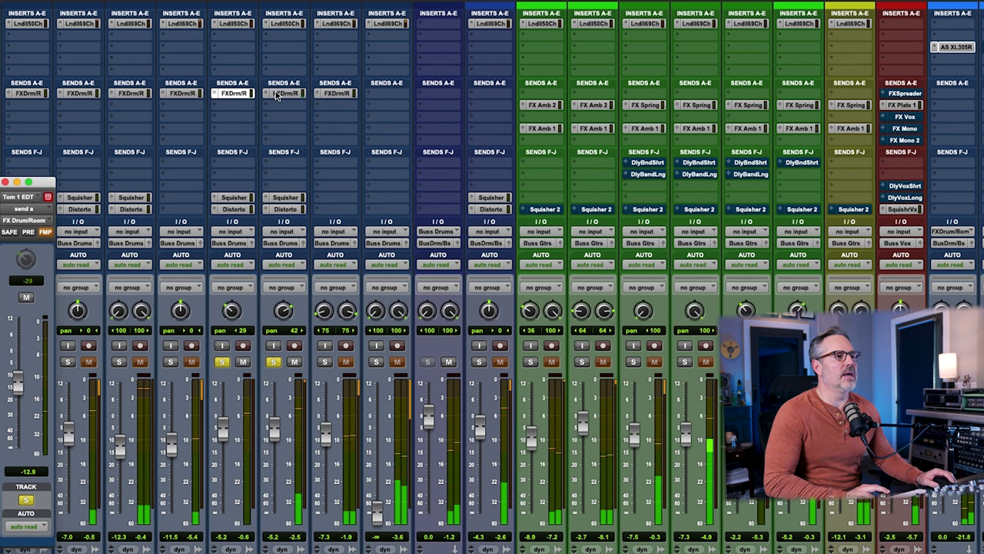
{"action": "key", "text": "Right"}
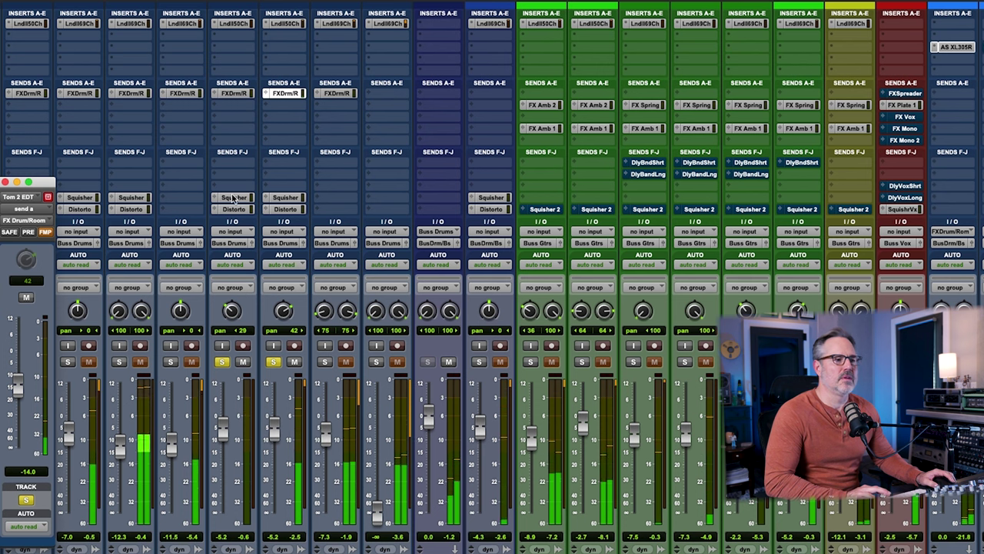
{"action": "left_click", "coordinate": [221, 362]}
{"action": "left_click", "coordinate": [273, 361]}
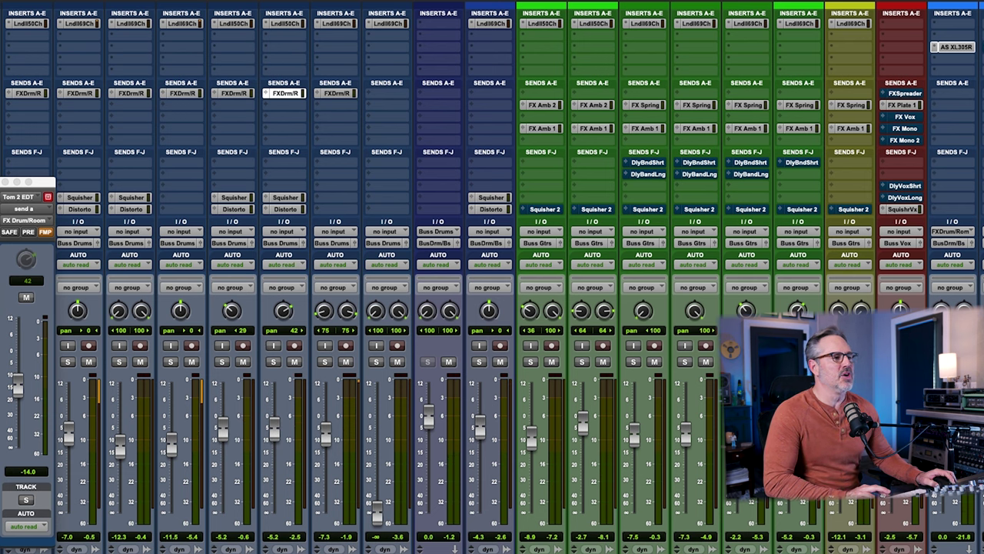
{"action": "left_click", "coordinate": [120, 361]}
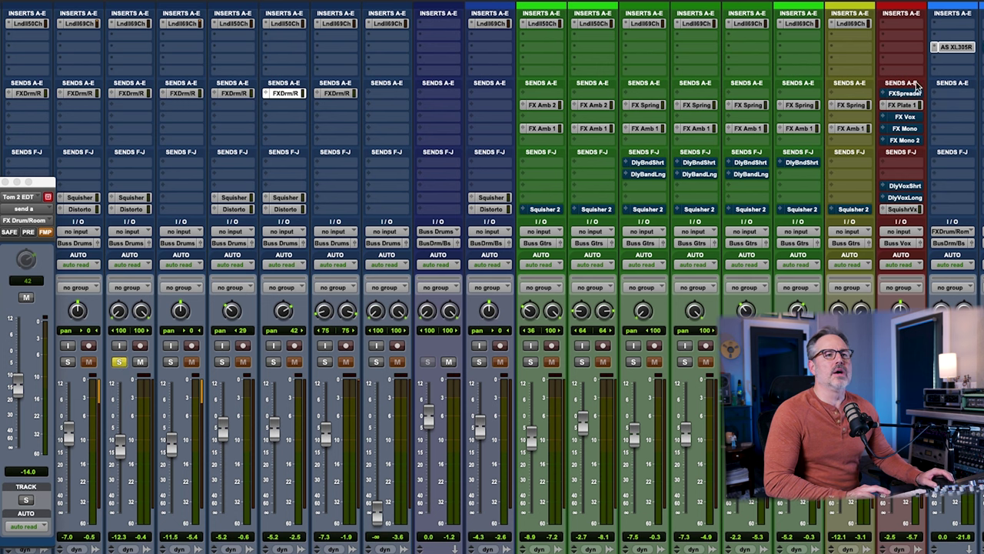
{"action": "left_click", "coordinate": [954, 48]}
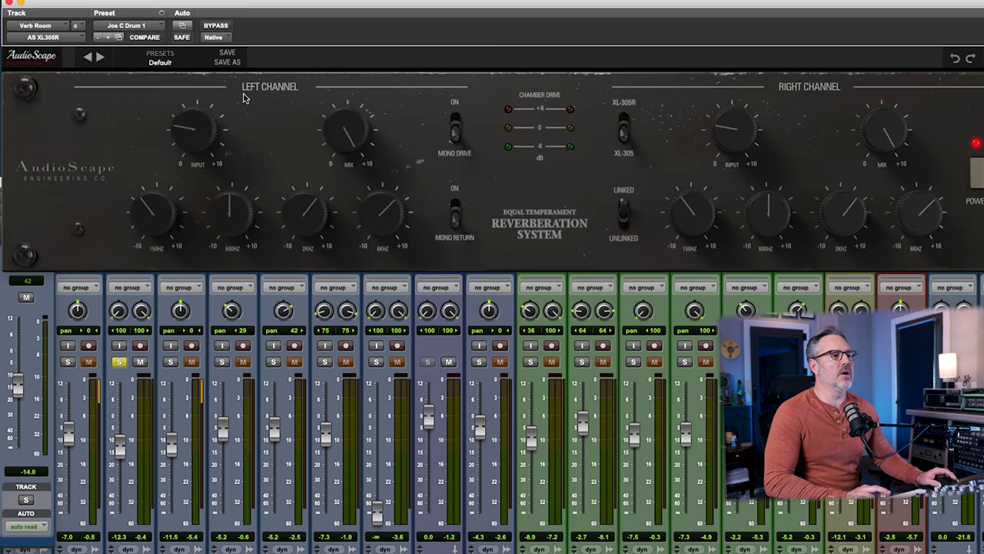
- Raise the linked 6KHZ tone to about 6.32, lower the input, and boost 600Hz to ~4.4 and 2kHz to ~5.5
{"action": "left_click", "coordinate": [623, 129]}
{"action": "left_click_drag", "start_coordinate": [346, 3], "coordinate": [426, 9]}
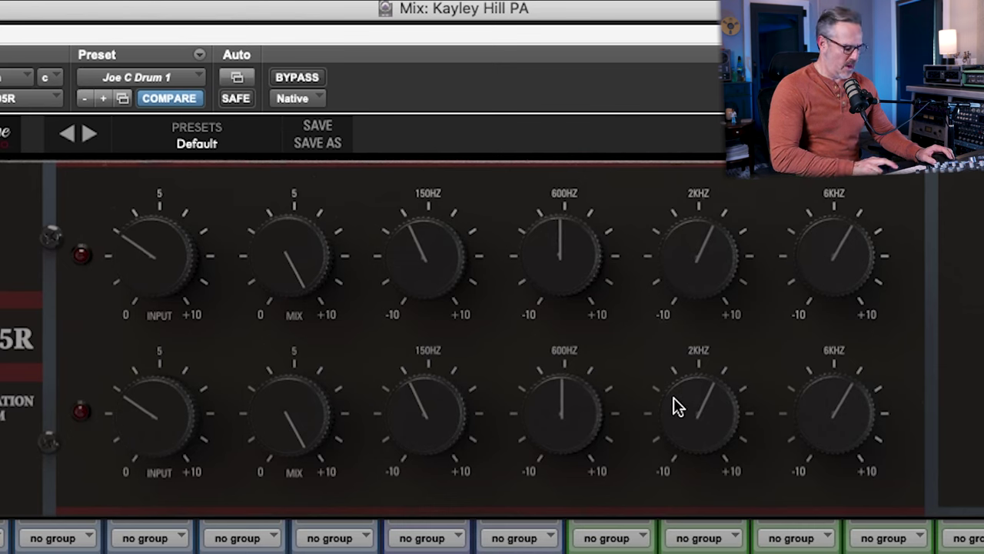
{"action": "left_click_drag", "start_coordinate": [816, 405], "coordinate": [818, 399]}
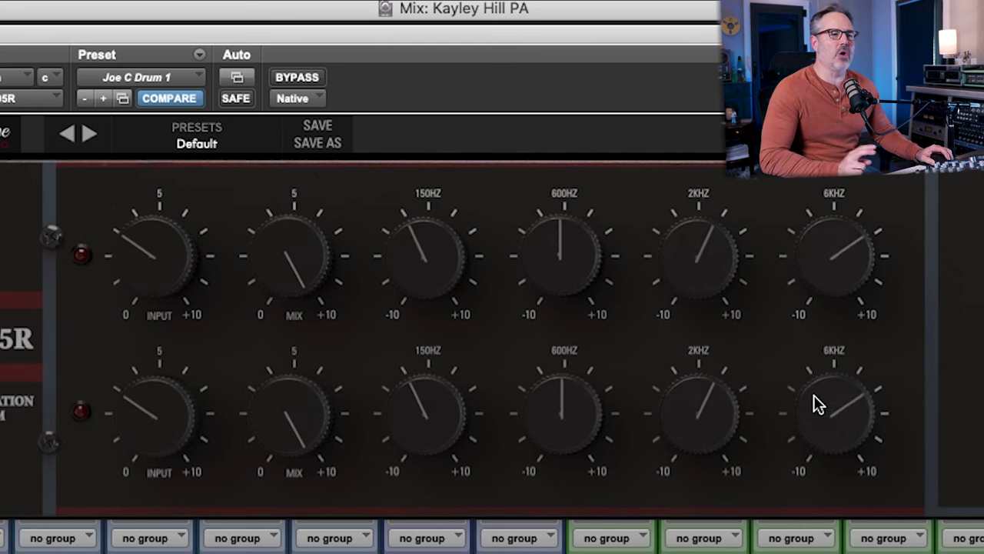
{"action": "left_click_drag", "start_coordinate": [814, 395], "coordinate": [827, 379]}
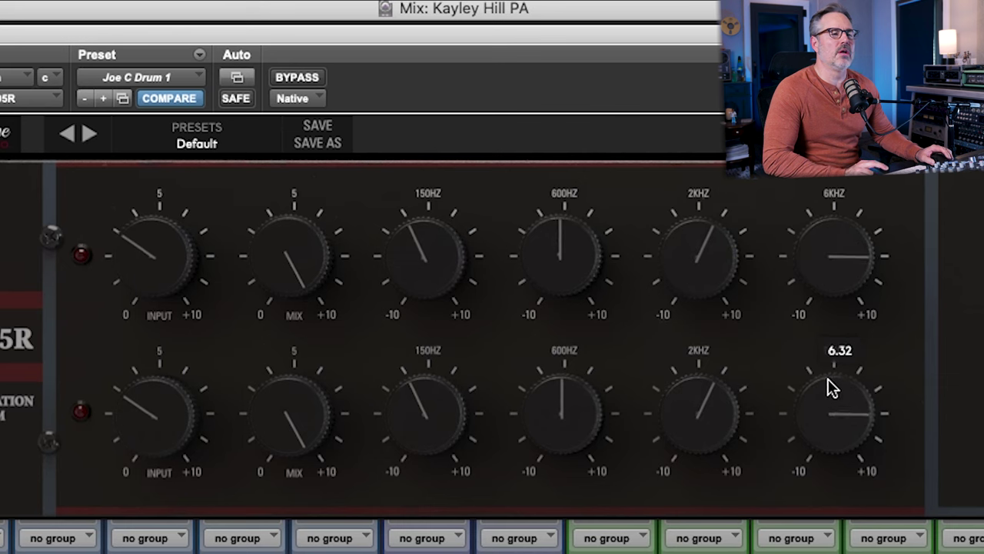
{"action": "scroll", "coordinate": [828, 380], "scroll_direction": "up", "scroll_amount": 4}
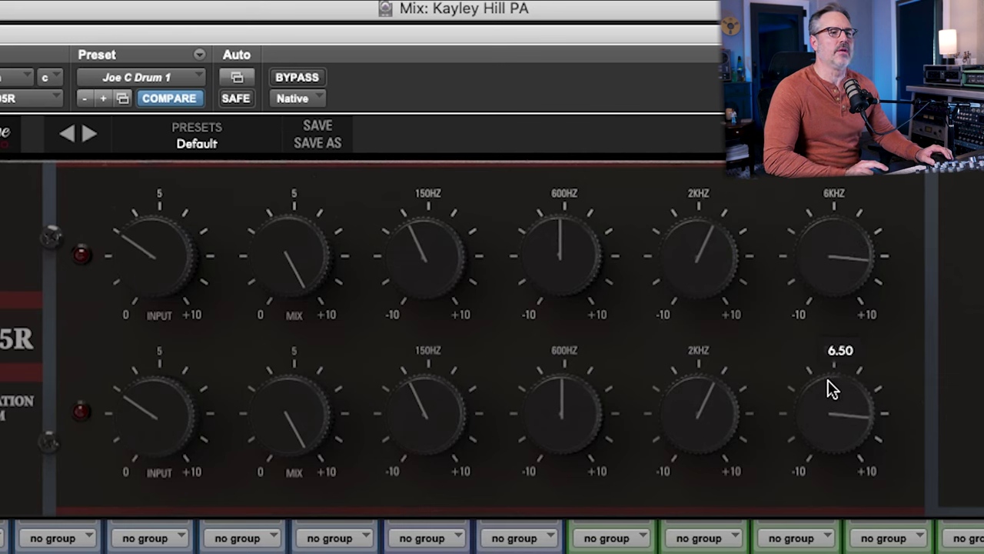
{"action": "left_click_drag", "start_coordinate": [166, 286], "coordinate": [171, 348]}
{"action": "scroll", "coordinate": [157, 271], "scroll_direction": "up", "scroll_amount": 5}
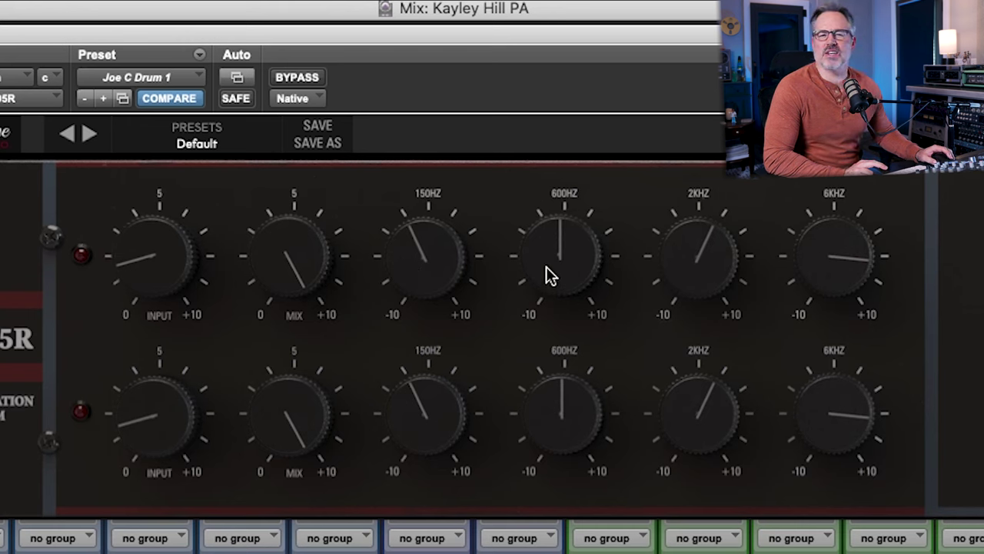
{"action": "left_click_drag", "start_coordinate": [560, 240], "coordinate": [581, 209]}
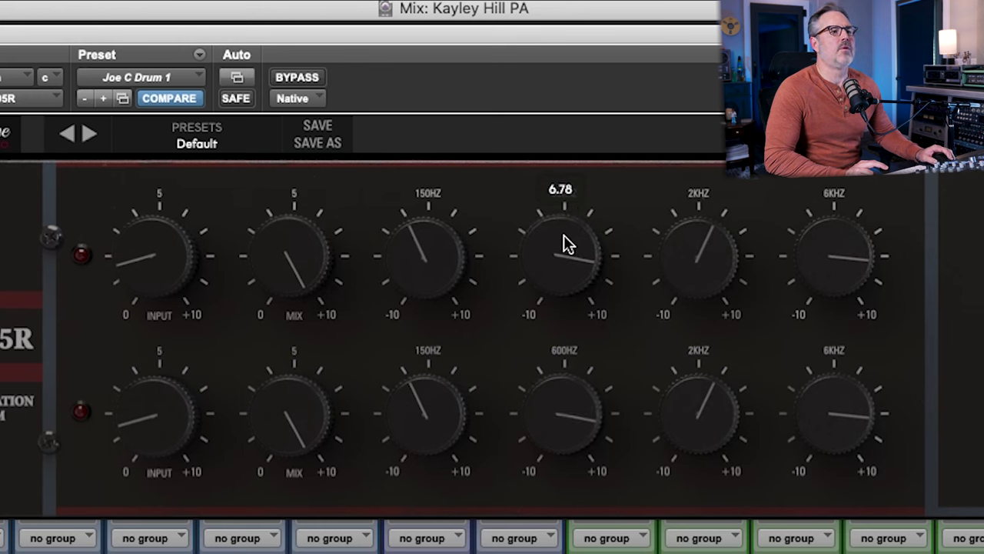
{"action": "left_click_drag", "start_coordinate": [566, 243], "coordinate": [566, 277]}
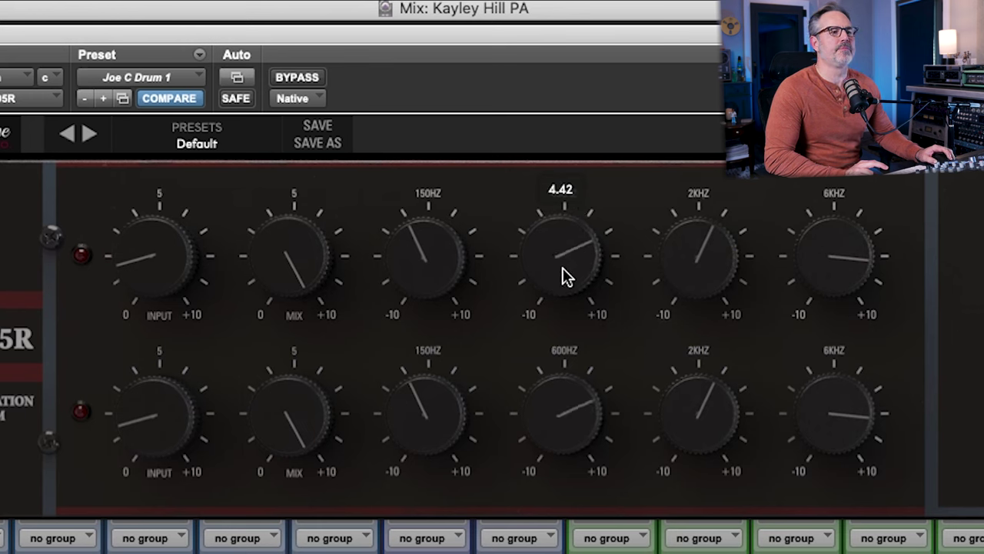
{"action": "mouse_move", "coordinate": [686, 252]}
{"action": "left_mouse_down"}
{"action": "mouse_move", "coordinate": [692, 231]}
{"action": "mouse_move", "coordinate": [689, 242]}
{"action": "left_mouse_up"}
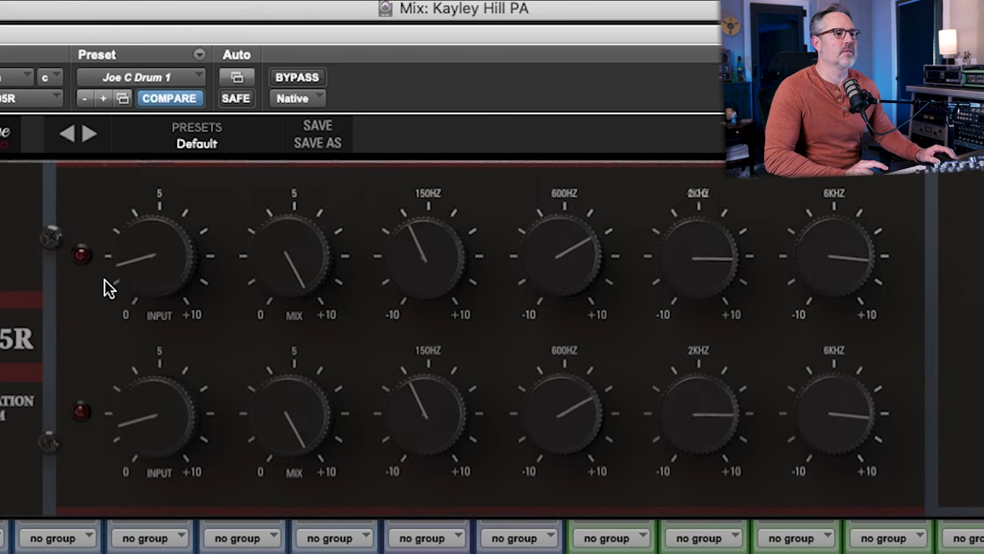
- Fine-tune the linked reverb input level to about 1.33
{"action": "mouse_move", "coordinate": [144, 286]}
{"action": "left_mouse_down"}
{"action": "mouse_move", "coordinate": [143, 295]}
{"action": "mouse_move", "coordinate": [148, 286]}
{"action": "left_mouse_up"}
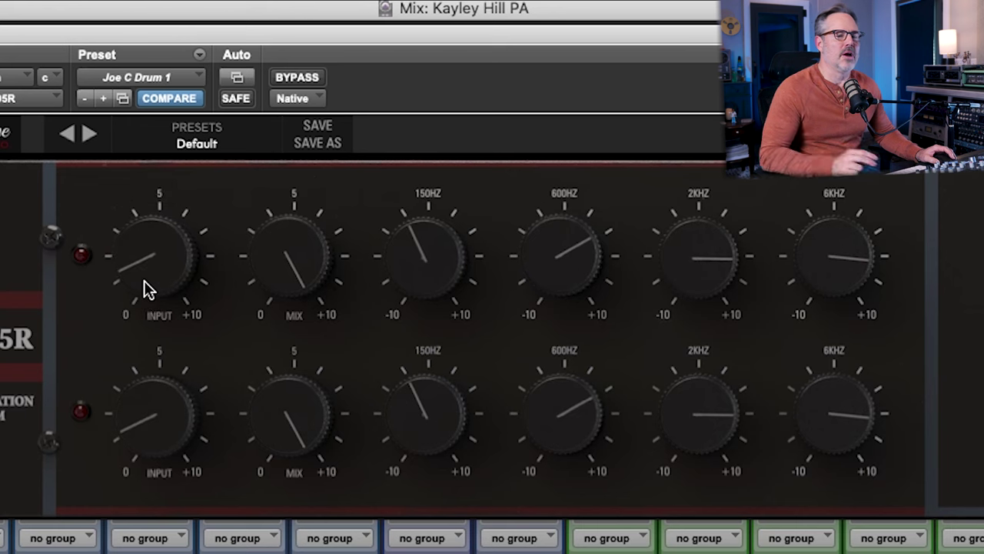
{"action": "left_click_drag", "start_coordinate": [145, 282], "coordinate": [189, 168]}
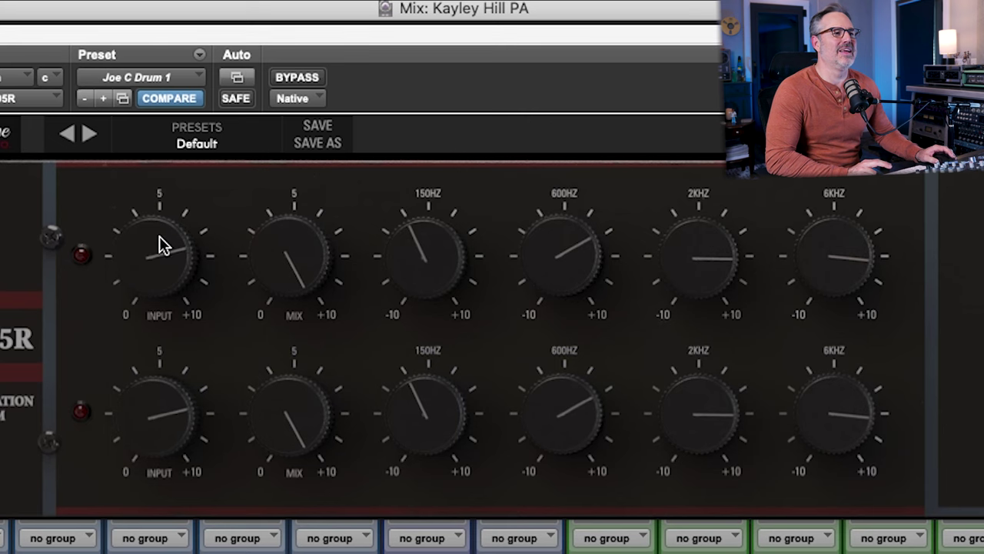
{"action": "left_click_drag", "start_coordinate": [154, 246], "coordinate": [132, 423]}
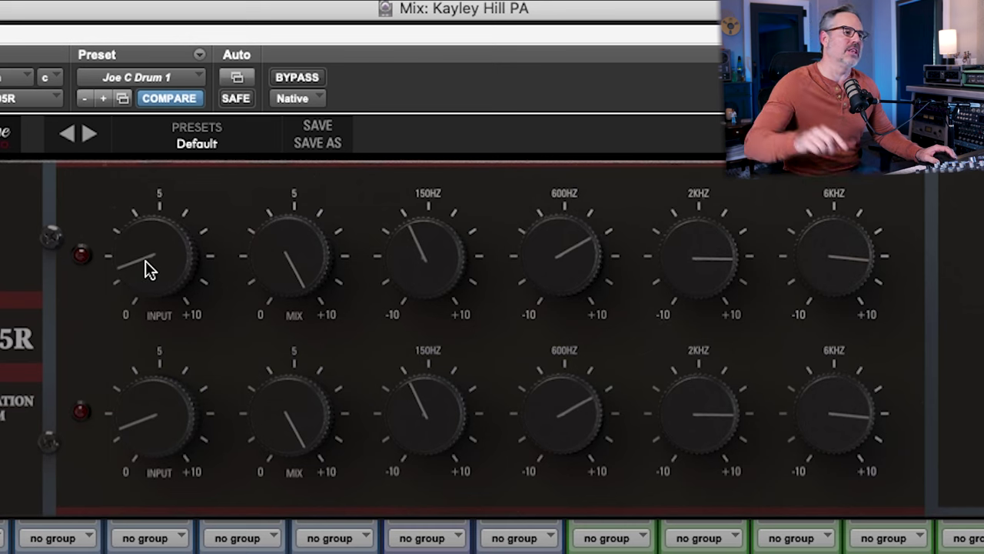
{"action": "left_click_drag", "start_coordinate": [146, 272], "coordinate": [149, 274]}
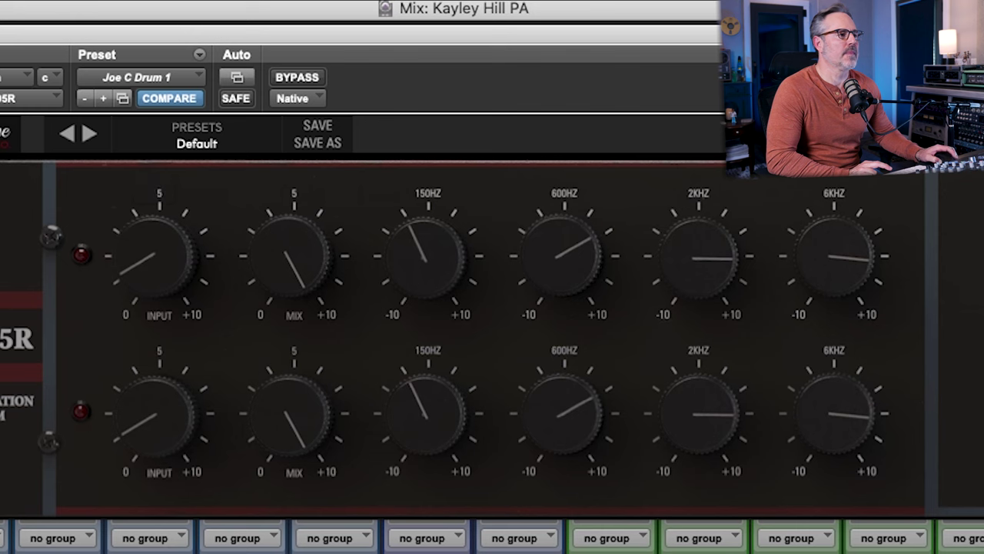
{"action": "left_click_drag", "start_coordinate": [127, 273], "coordinate": [131, 271]}
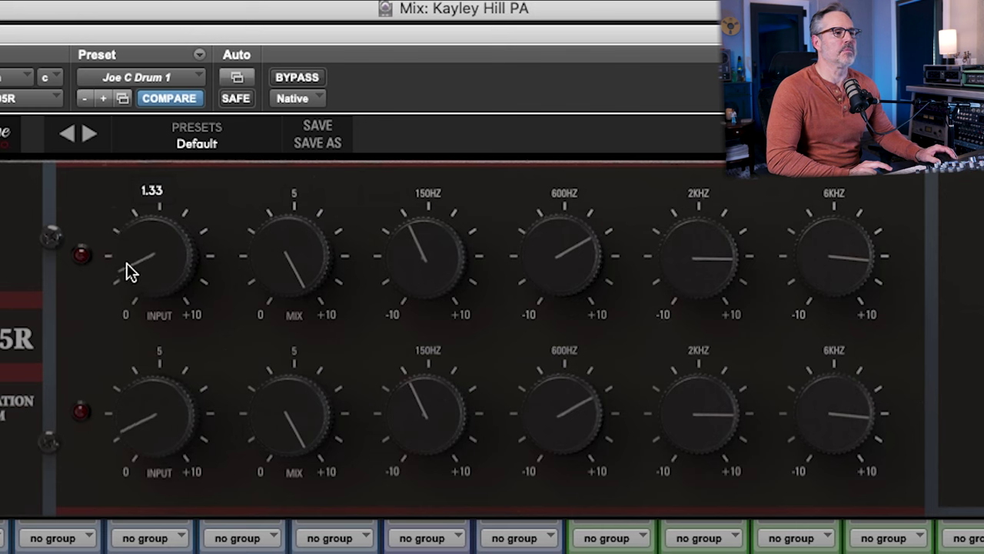
- Save the reverb settings as the new preset 'Joe C Drum 2' and close the plug-in window
{"action": "left_click", "coordinate": [197, 56]}
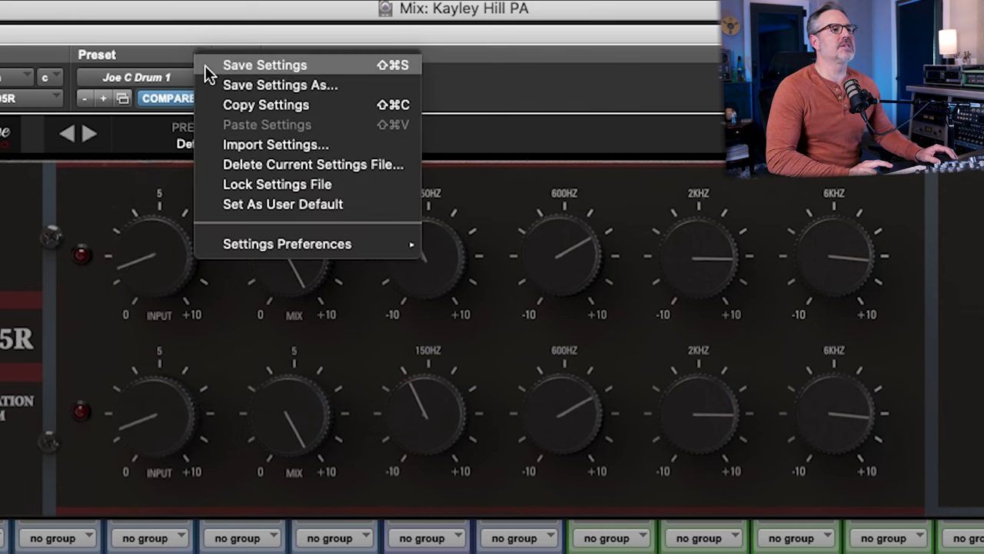
{"action": "left_click", "coordinate": [210, 79]}
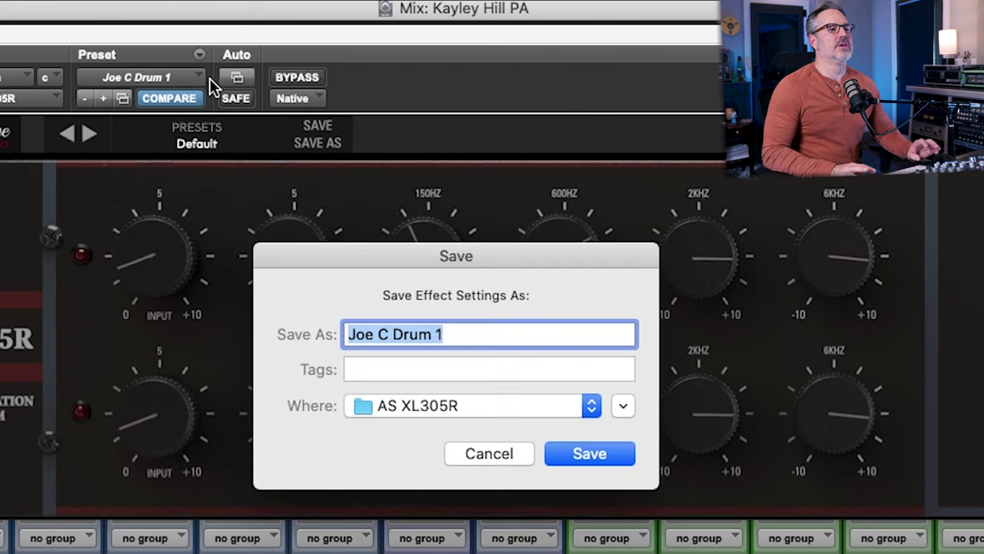
{"action": "key", "text": "Right"}
{"action": "key", "text": "BackSpace"}
{"action": "type", "text": "2"}
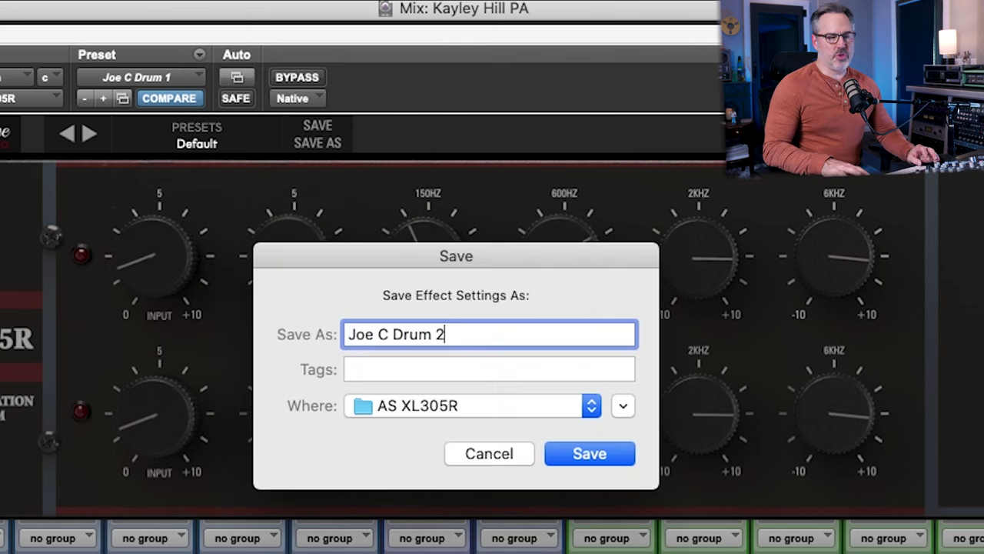
{"action": "key", "text": "Return"}
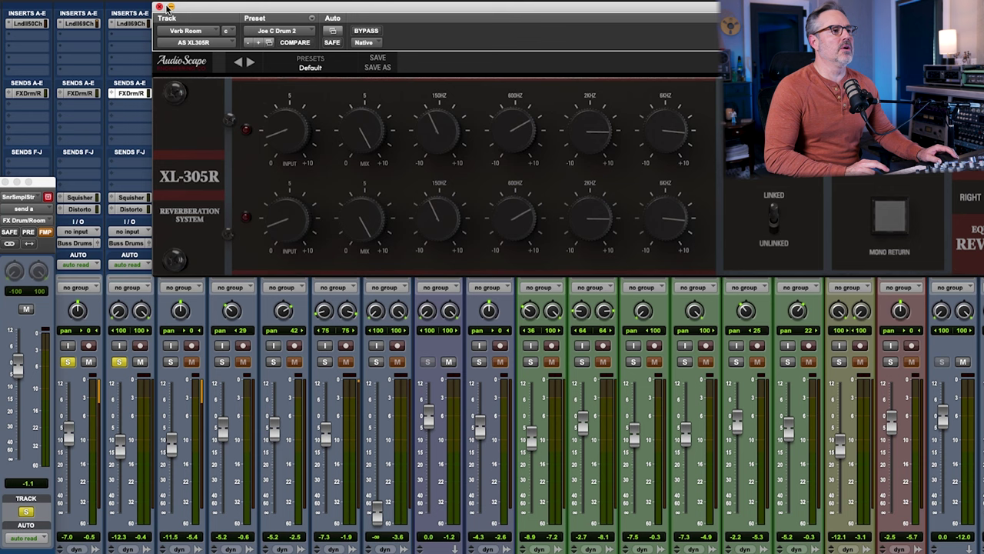
{"action": "left_click", "coordinate": [166, 8]}
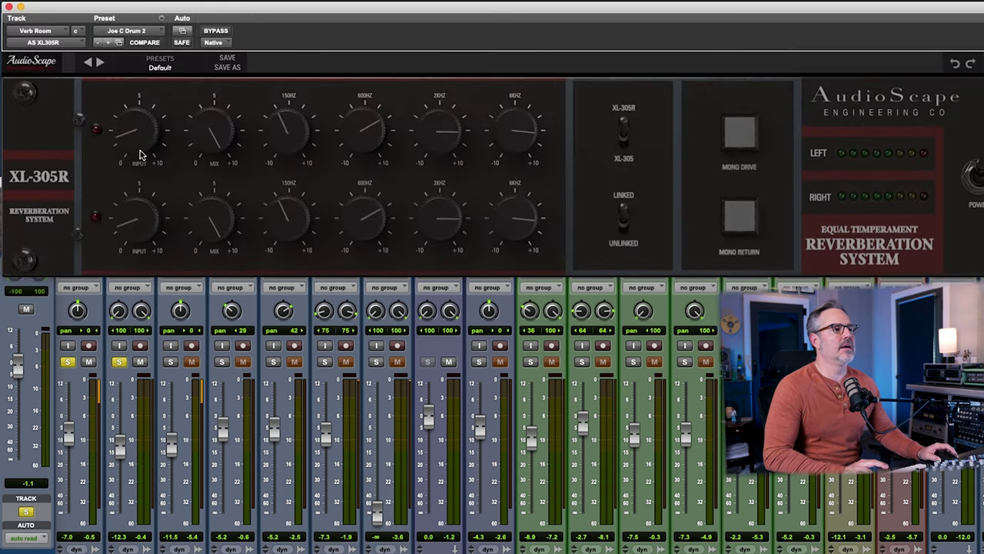
- Load Joe C Drum 1 for comparison with the drums soloed, then reload Joe C Drum 2
{"action": "left_click", "coordinate": [132, 30]}
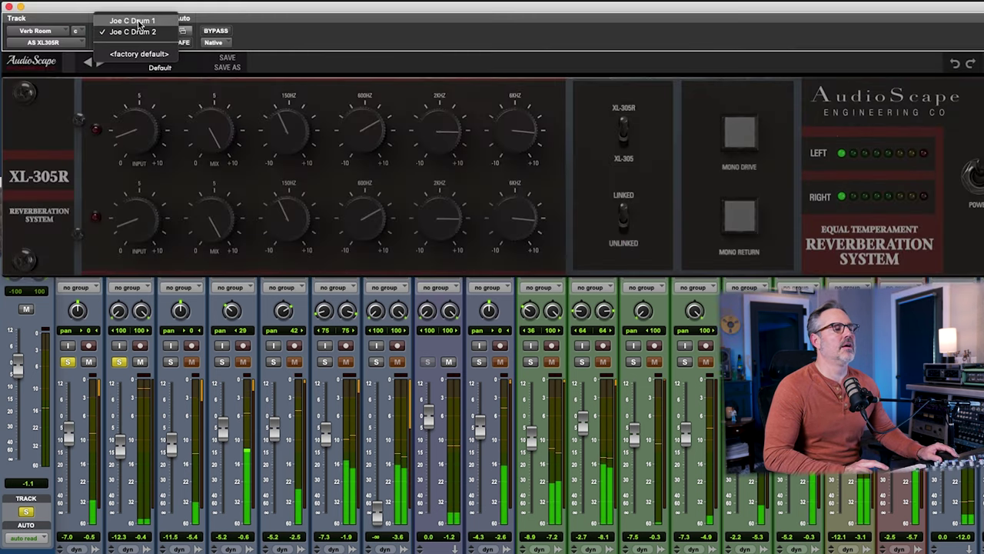
{"action": "left_click", "coordinate": [140, 25]}
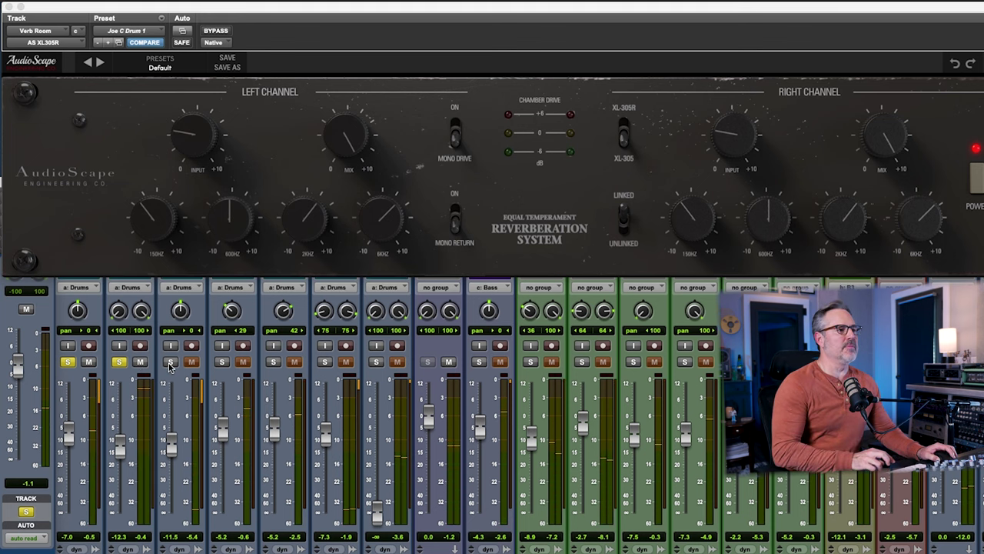
{"action": "left_click", "coordinate": [171, 363]}
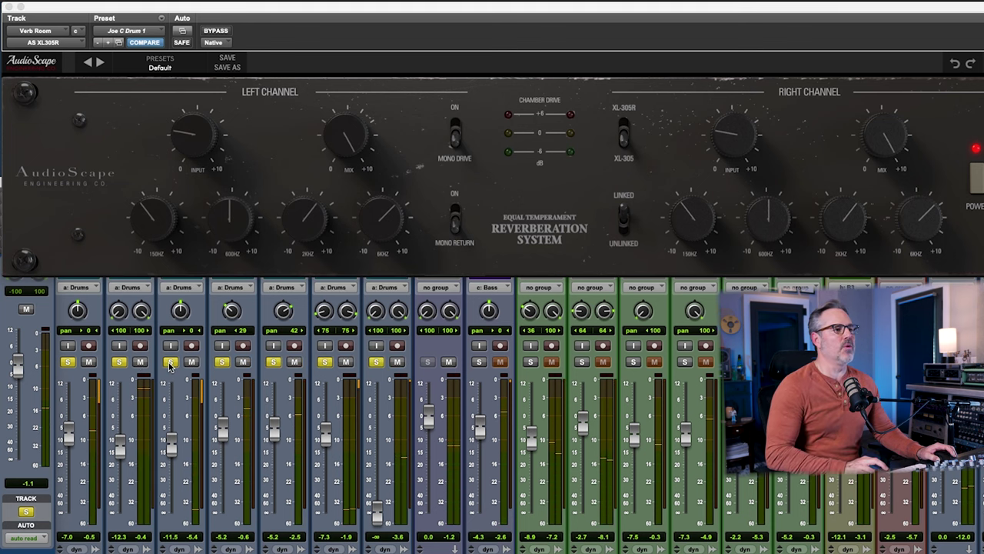
{"action": "left_click", "coordinate": [129, 32]}
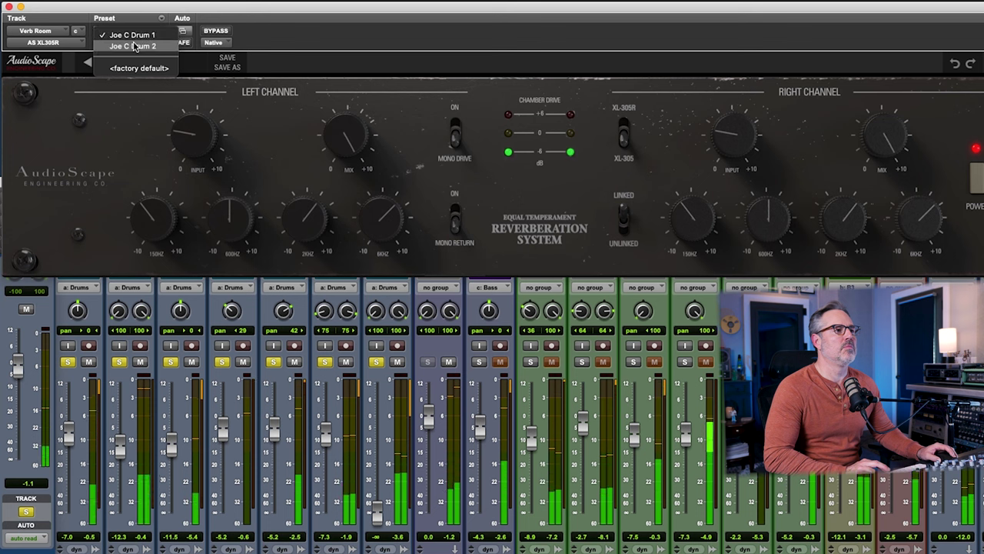
{"action": "left_click", "coordinate": [134, 47]}
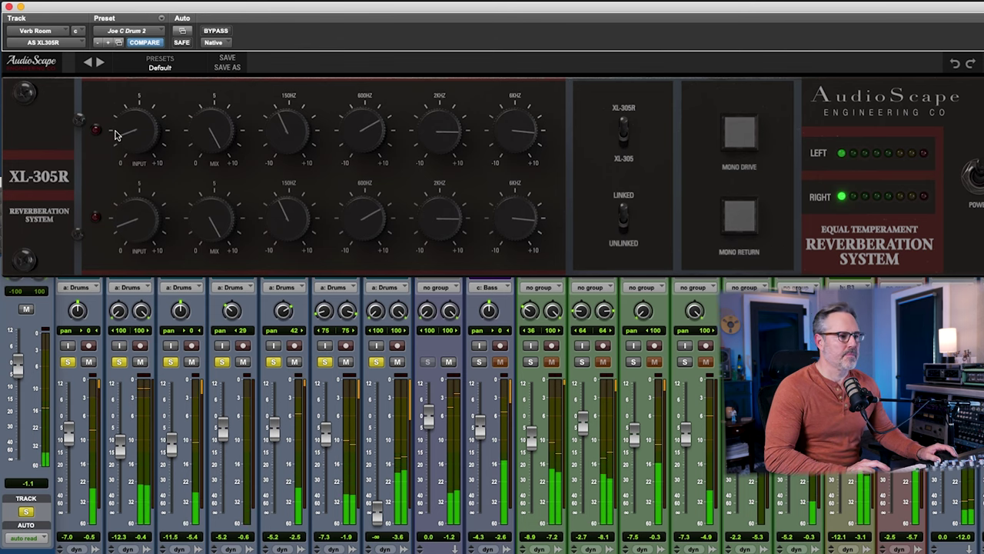
- Close the XL-305R reverb window after briefly reopening and repositioning it
{"action": "left_click", "coordinate": [9, 8]}
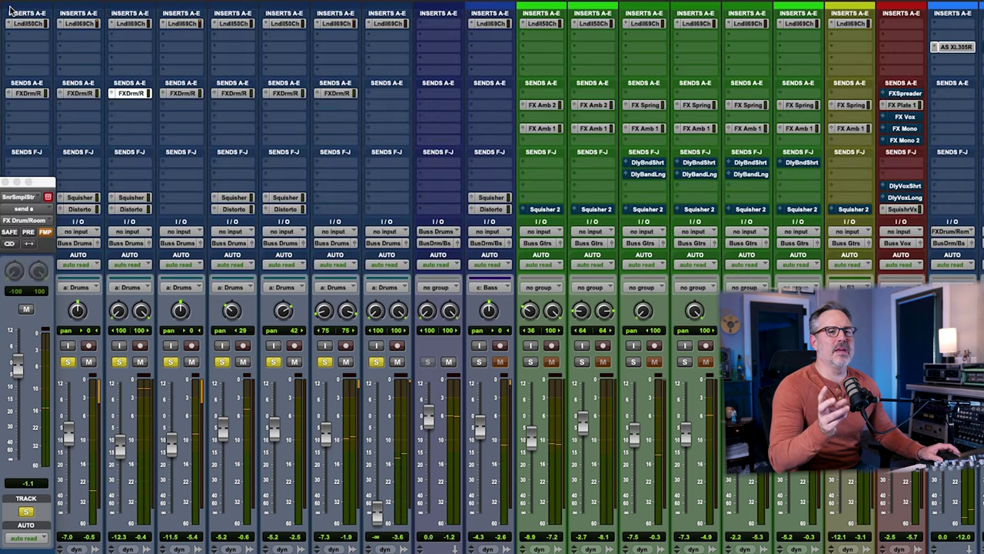
{"action": "left_click", "coordinate": [956, 47]}
{"action": "left_click_drag", "start_coordinate": [578, 21], "coordinate": [518, 15]}
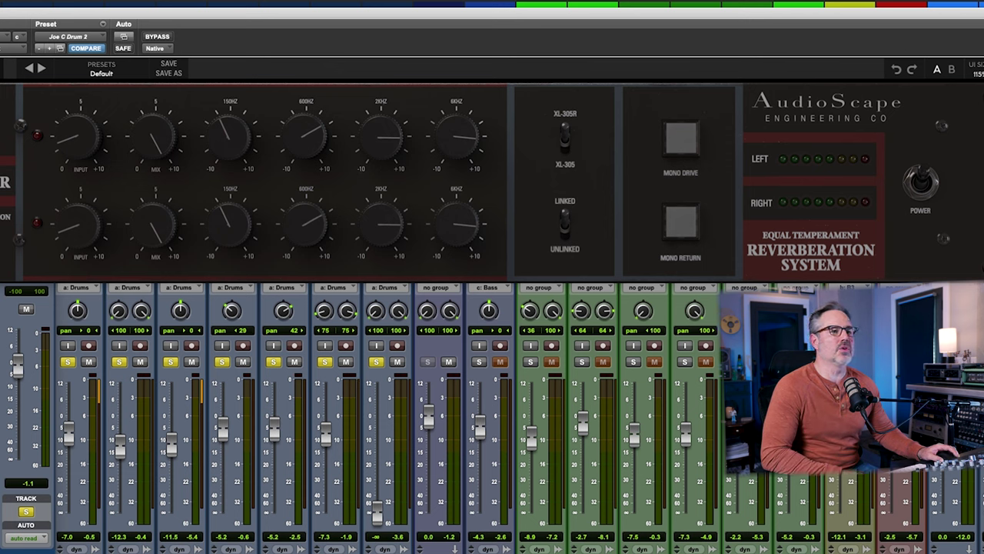
{"action": "key", "text": "super+w"}
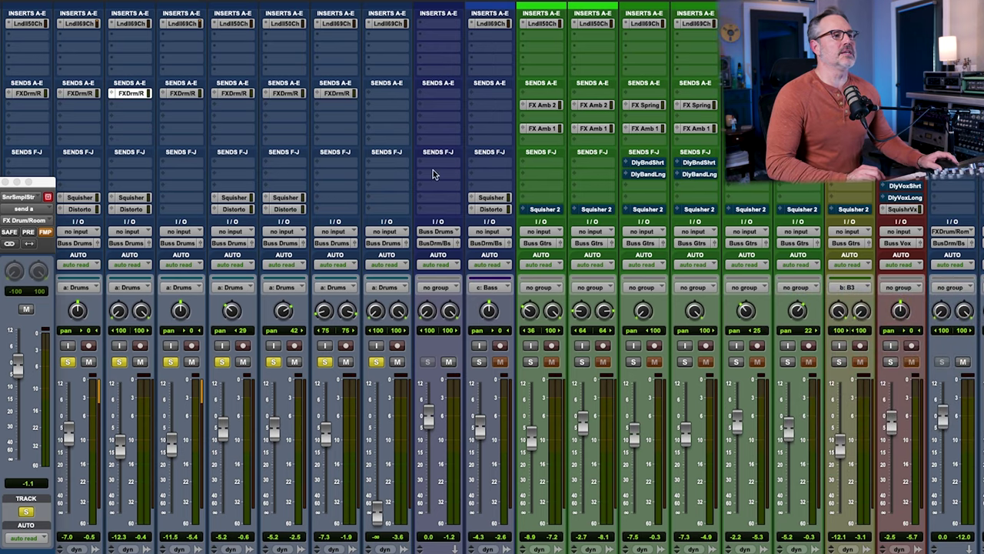
{"action": "scroll", "coordinate": [432, 175], "scroll_direction": "right", "scroll_amount": 10}
- Make the track waveforms taller, return to the mixer, and open the Verb Spring XL-305R reverb
{"action": "key", "text": "super+="}
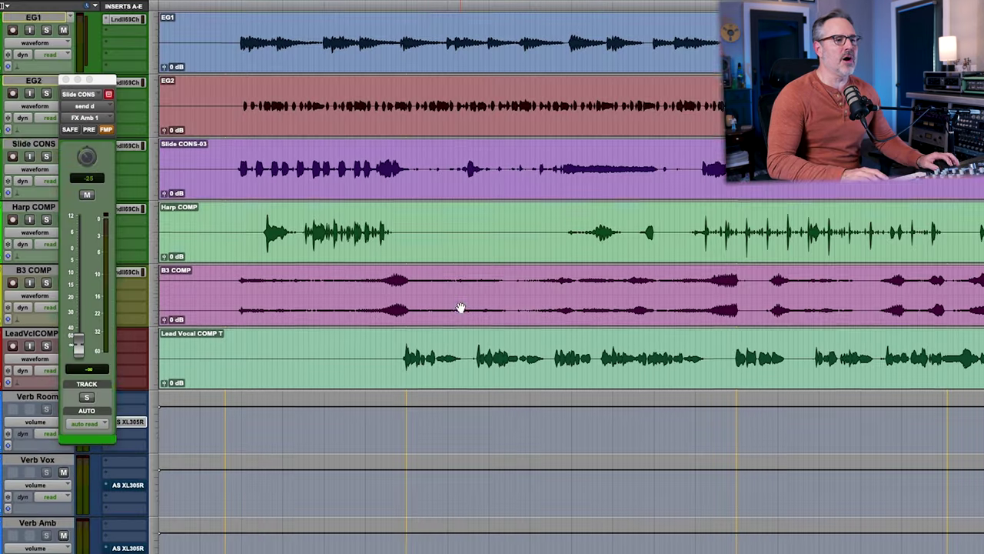
{"action": "scroll", "coordinate": [461, 308], "scroll_direction": "down", "scroll_amount": 4}
{"action": "key", "text": "super+alt+bracketright"}
{"action": "key", "text": "super+equal"}
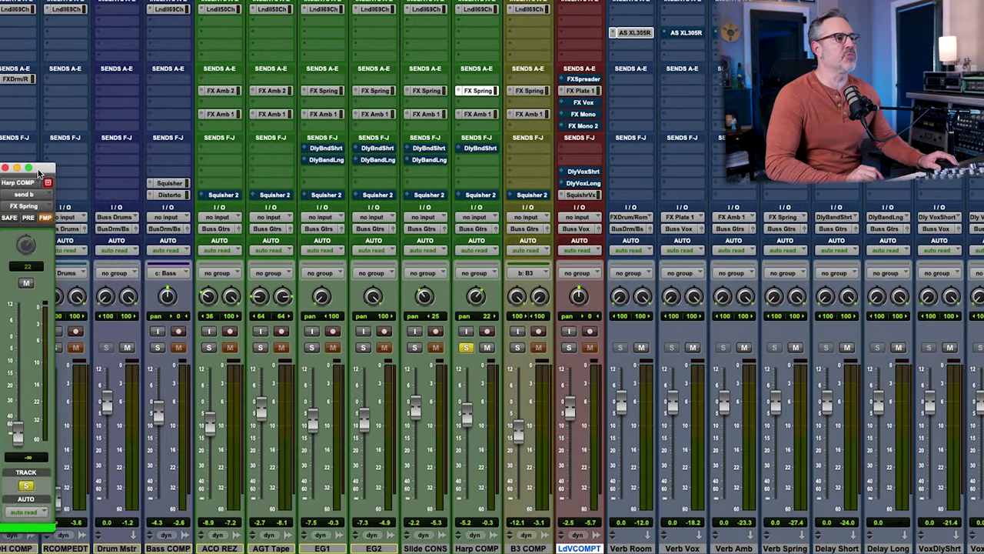
{"action": "left_click_drag", "start_coordinate": [37, 172], "coordinate": [91, 156]}
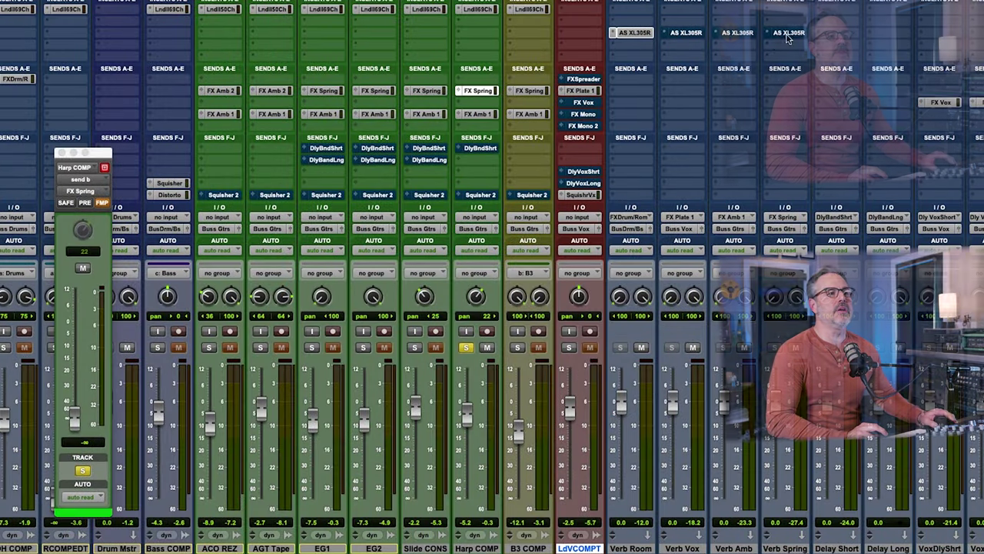
{"action": "left_click", "coordinate": [787, 33]}
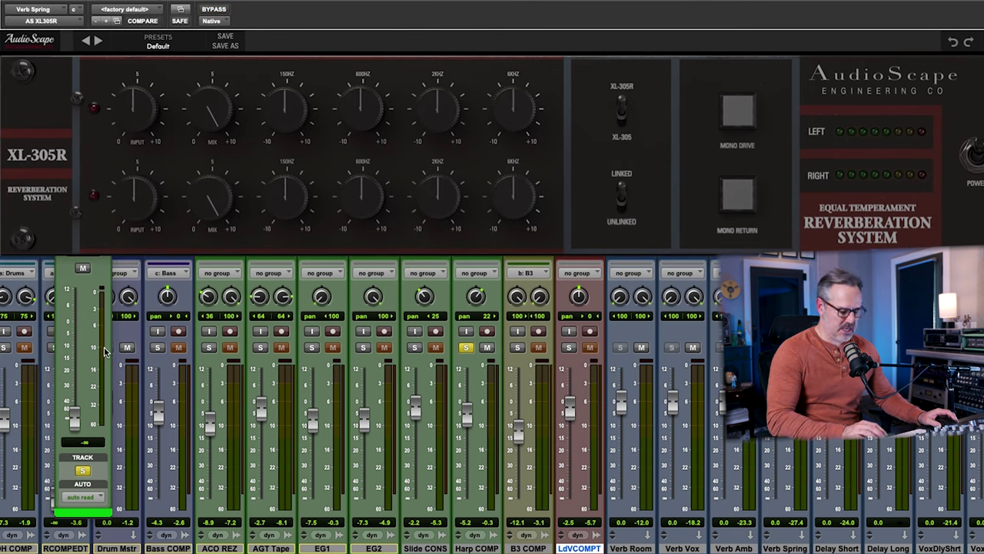
{"action": "key", "text": "super+equal"}
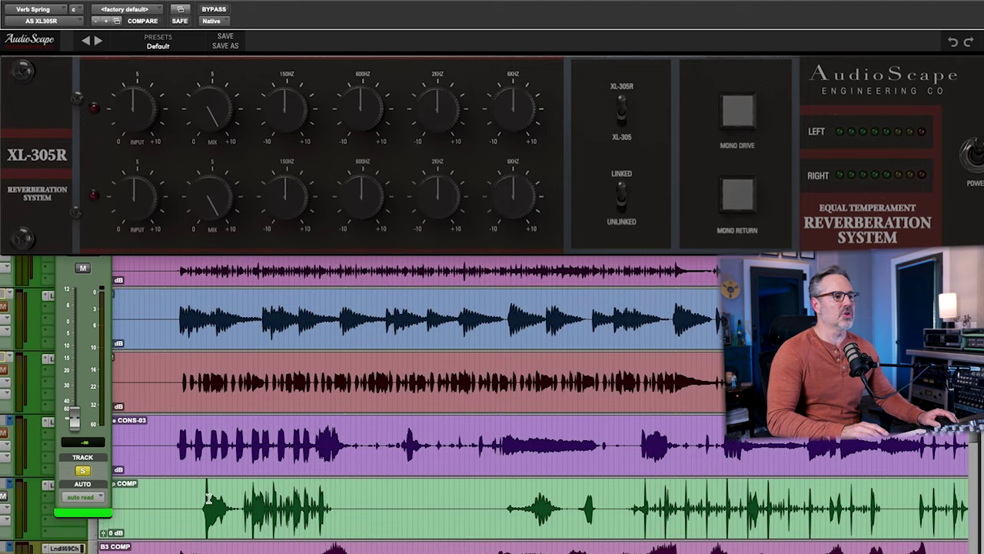
{"action": "key", "text": "r"}
{"action": "key", "text": "r"}
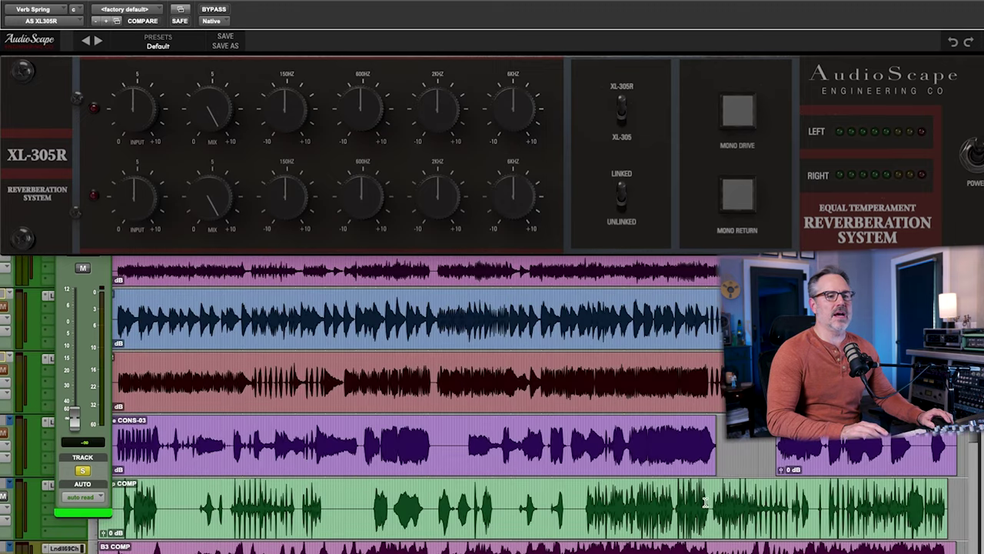
{"action": "key", "text": "super+equal"}
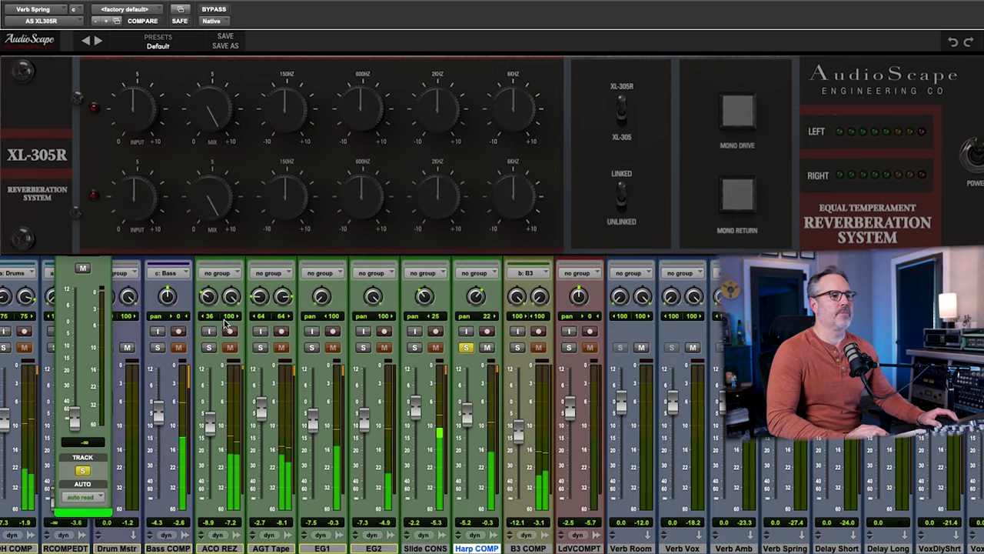
{"action": "left_click", "coordinate": [91, 296]}
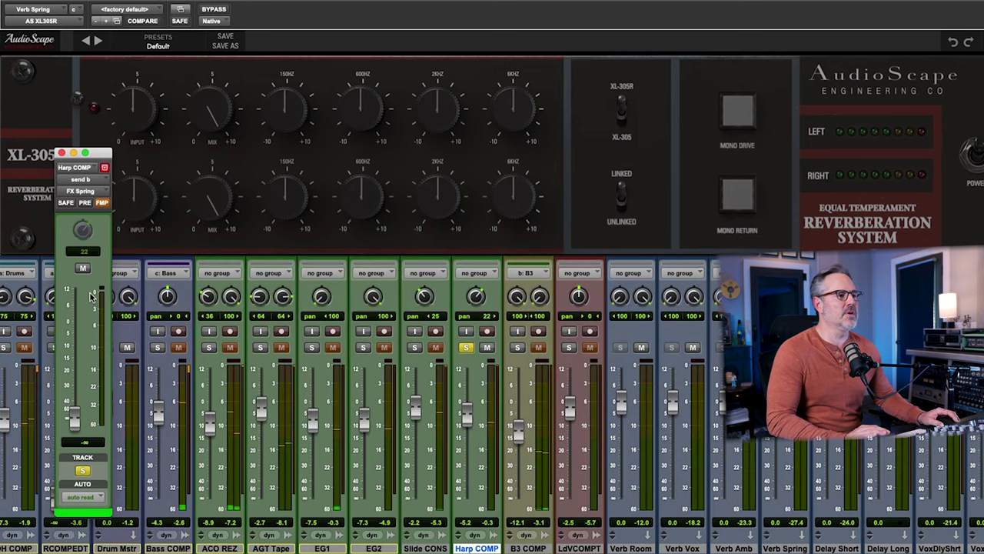
{"action": "left_click_drag", "start_coordinate": [102, 157], "coordinate": [40, 206]}
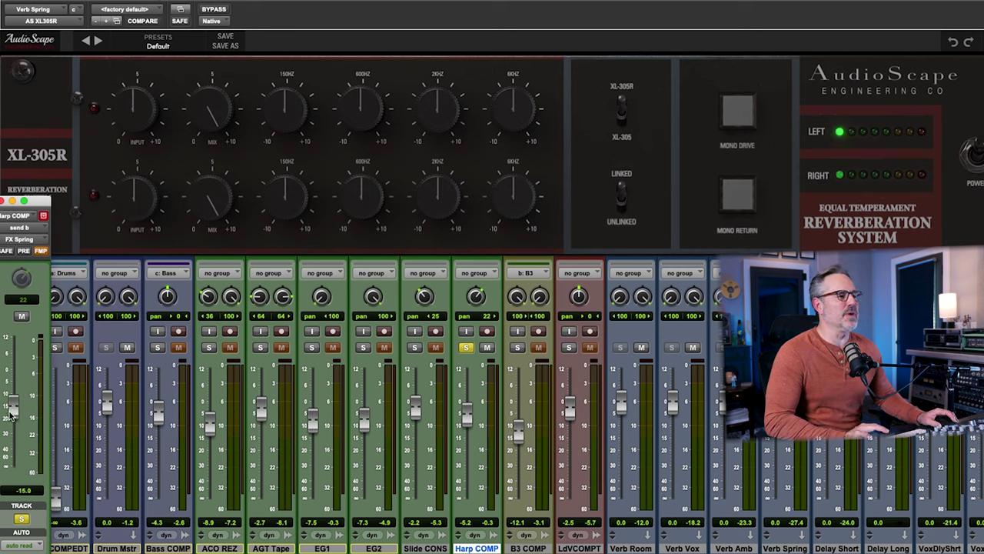
{"action": "left_click_drag", "start_coordinate": [6, 416], "coordinate": [10, 423]}
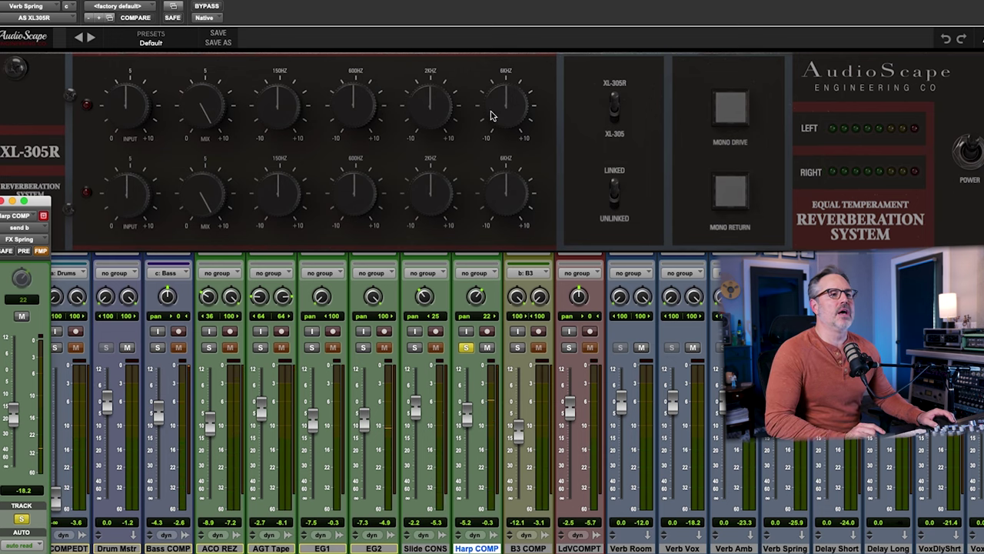
{"action": "left_click", "coordinate": [616, 112]}
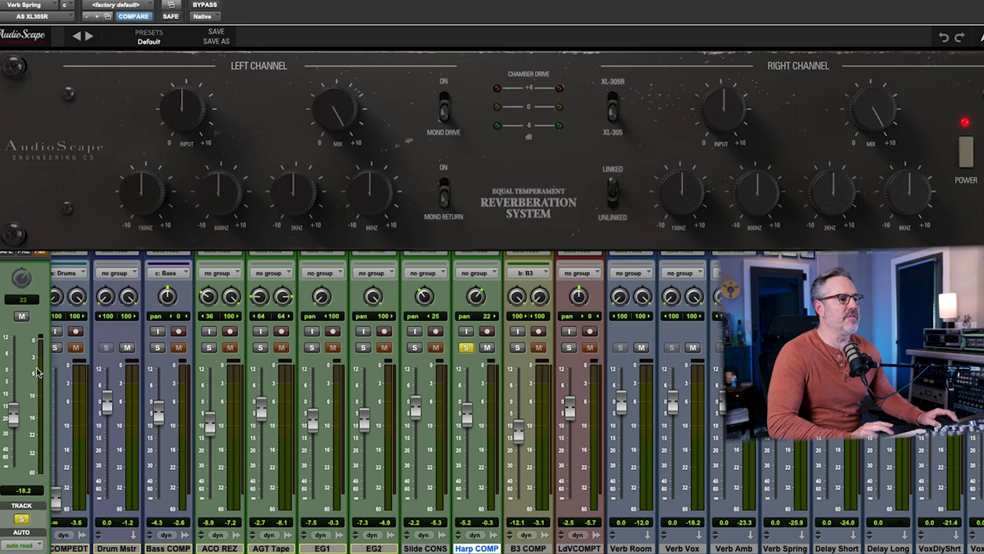
- Raise Harp COMP's reverb send to -17.4 dB and boost the reverb's 2kHz band
{"action": "left_click_drag", "start_coordinate": [13, 416], "coordinate": [16, 400]}
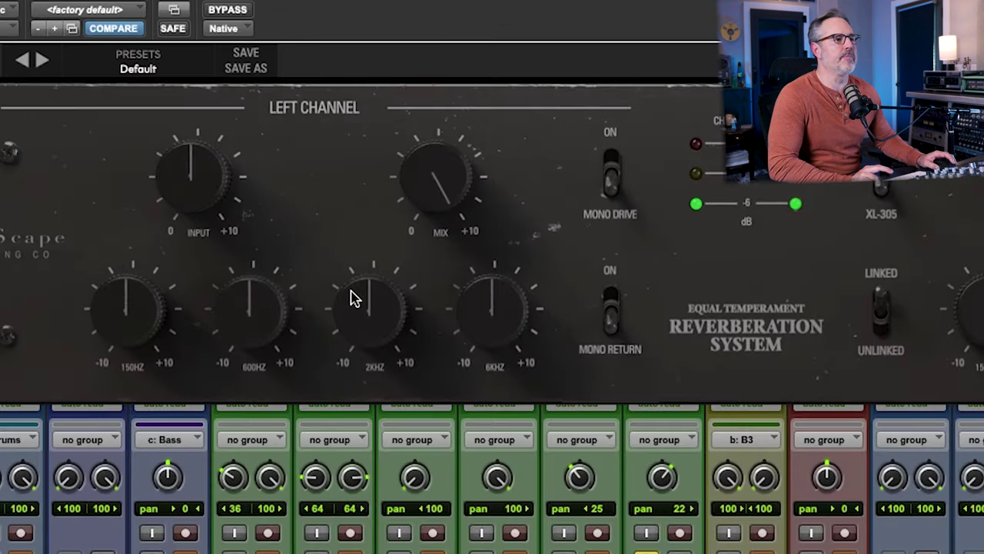
{"action": "left_click_drag", "start_coordinate": [352, 299], "coordinate": [377, 266]}
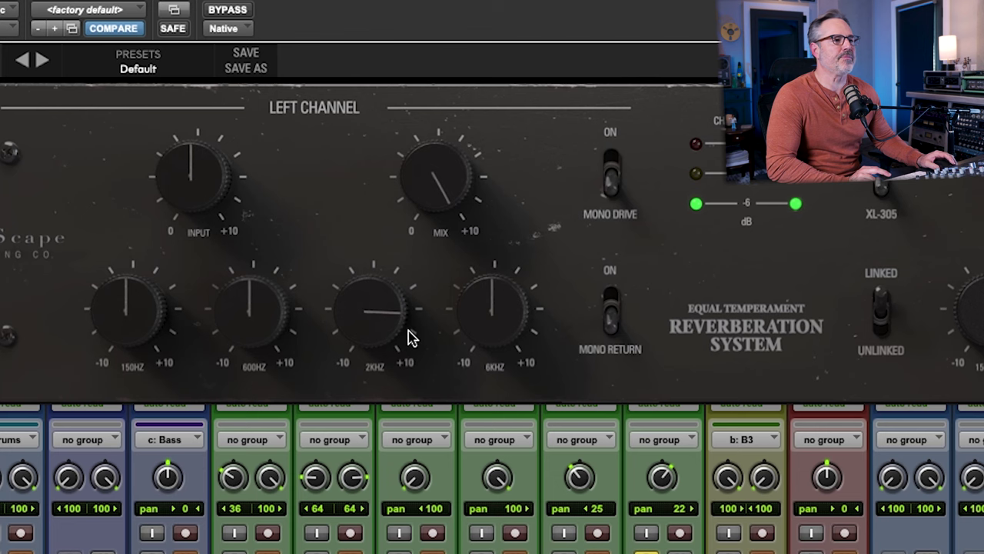
{"action": "left_click_drag", "start_coordinate": [412, 338], "coordinate": [394, 351]}
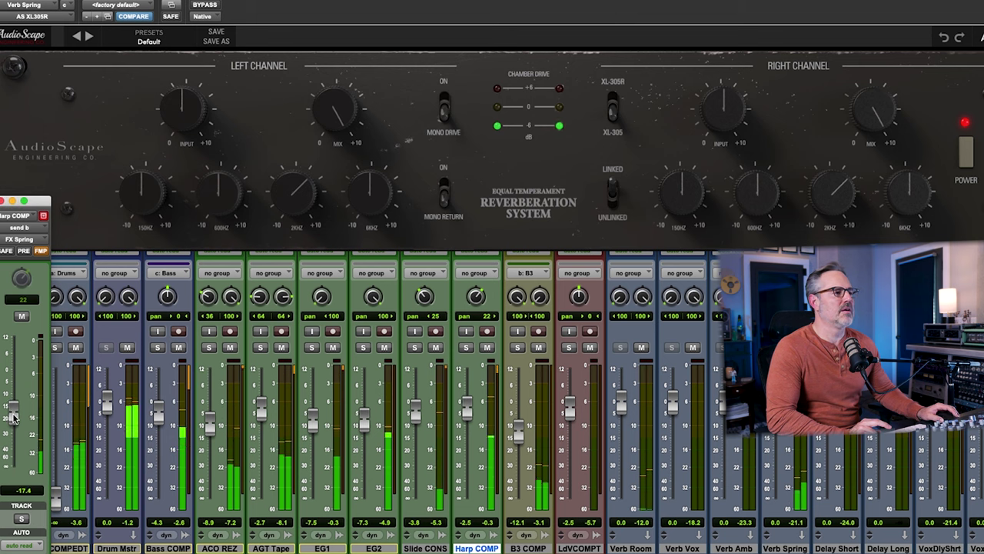
- Solo Harp COMP and turn the reverb's left-channel input down to about 2.98
{"action": "key", "text": "shift+s"}
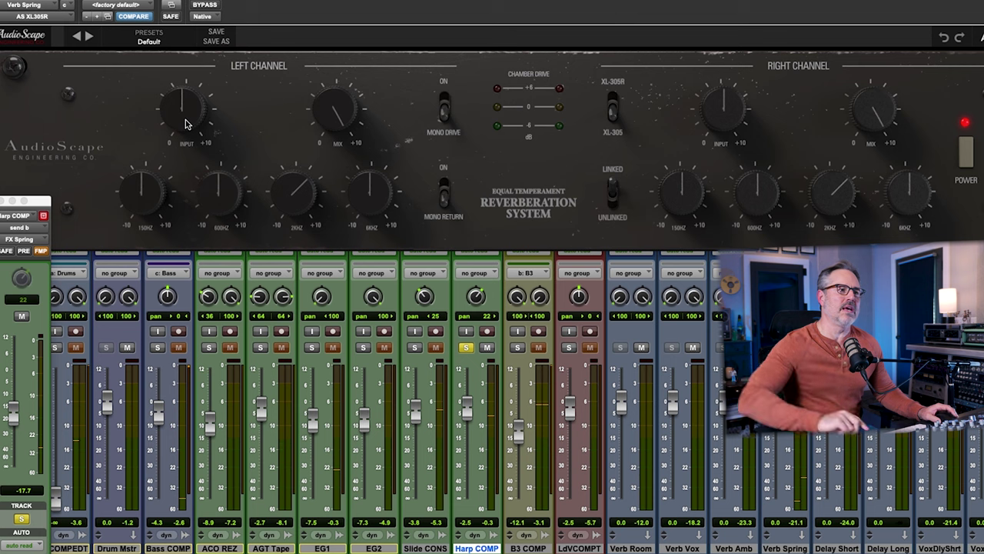
{"action": "left_click_drag", "start_coordinate": [185, 119], "coordinate": [177, 142]}
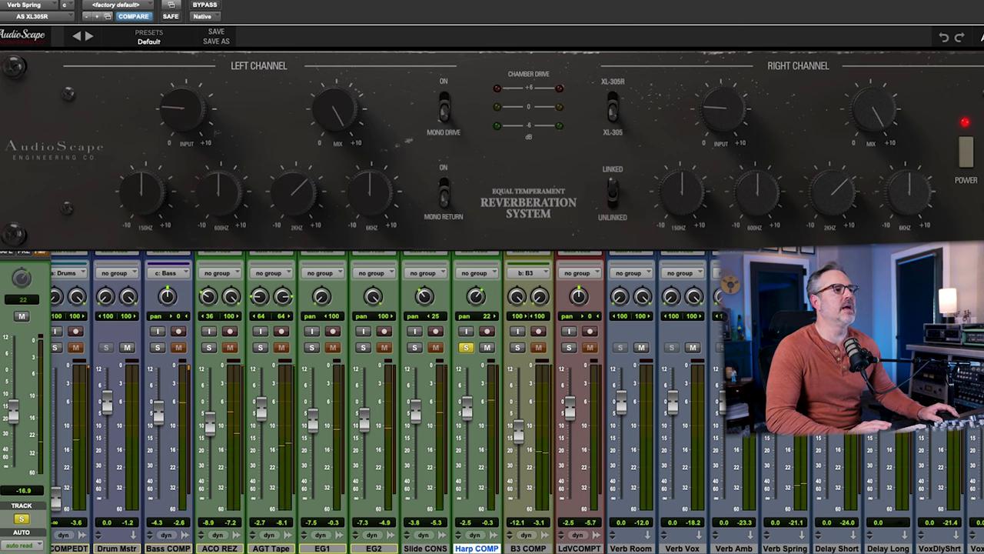
- Save the reverb settings as preset 'Joe C Harp 1', unsolo Harp COMP, and show the Edit window
{"action": "left_click", "coordinate": [157, 10]}
{"action": "left_click", "coordinate": [185, 9]}
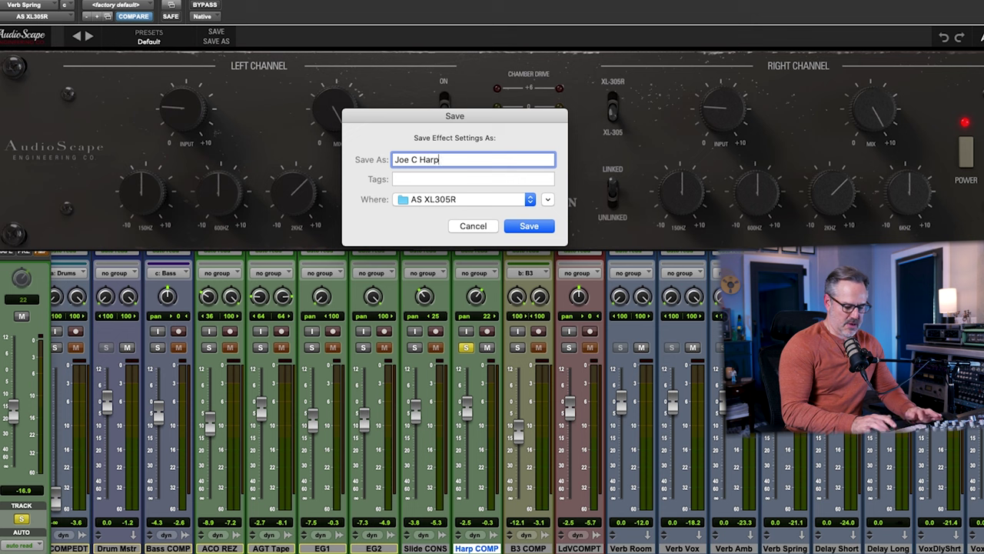
{"action": "key", "text": "Return"}
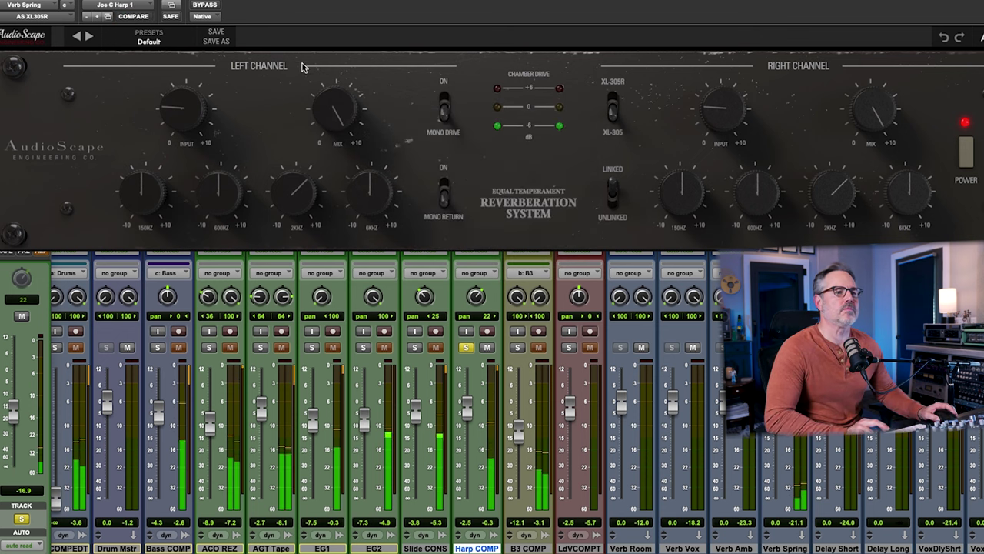
{"action": "left_click", "coordinate": [466, 348]}
{"action": "key", "text": "ctrl+equal"}
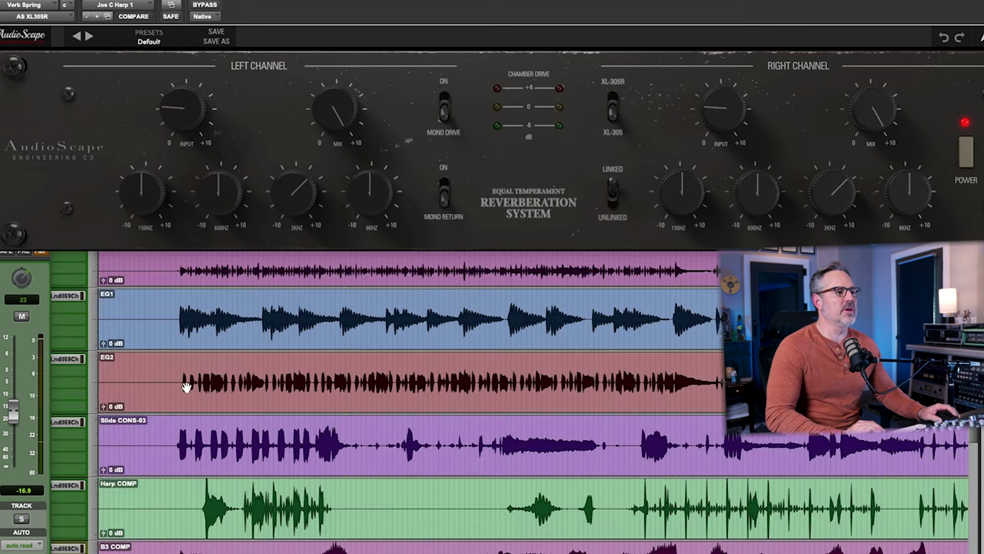
- Back in the mixer, unsolo EG1 and raise EG2's FX Spring send to -12.9 dB
{"action": "scroll", "coordinate": [183, 378], "scroll_direction": "up", "scroll_amount": 3}
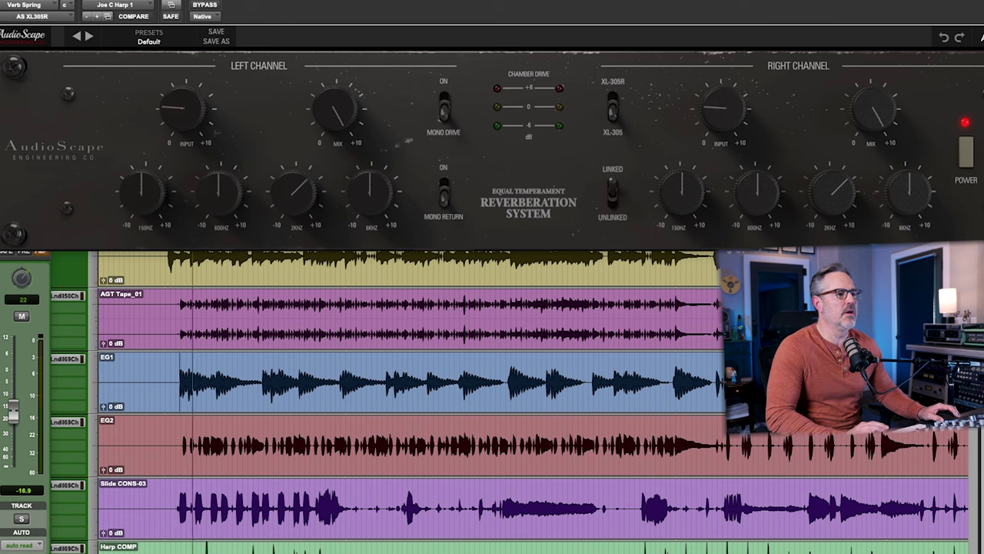
{"action": "key", "text": "ctrl+equal"}
{"action": "left_click", "coordinate": [364, 346]}
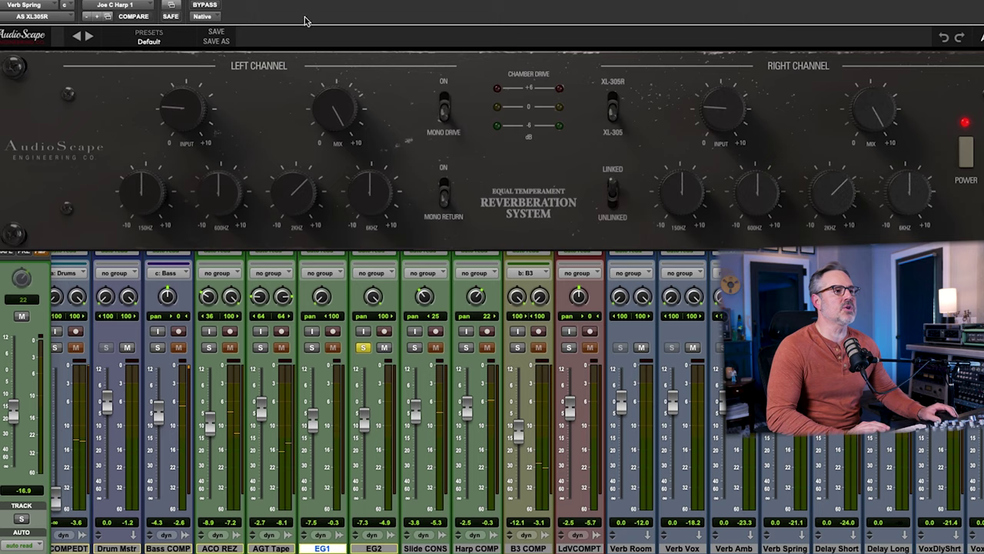
{"action": "left_click_drag", "start_coordinate": [377, 2], "coordinate": [417, 0]}
{"action": "left_click", "coordinate": [377, 91]}
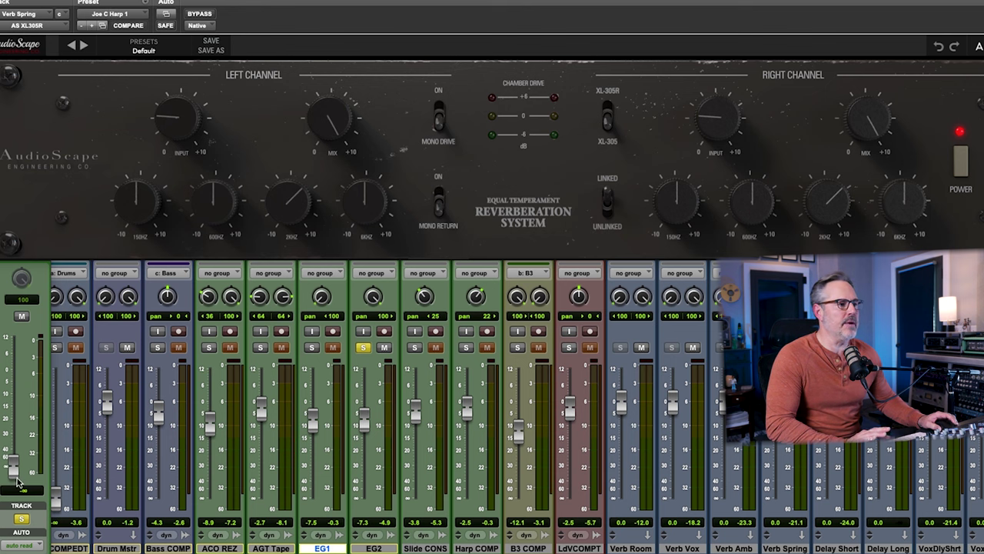
{"action": "left_click_drag", "start_coordinate": [19, 482], "coordinate": [19, 414]}
- Toggle EG2's solo to compare it alone and in the mix, ending soloed
{"action": "left_click", "coordinate": [361, 347]}
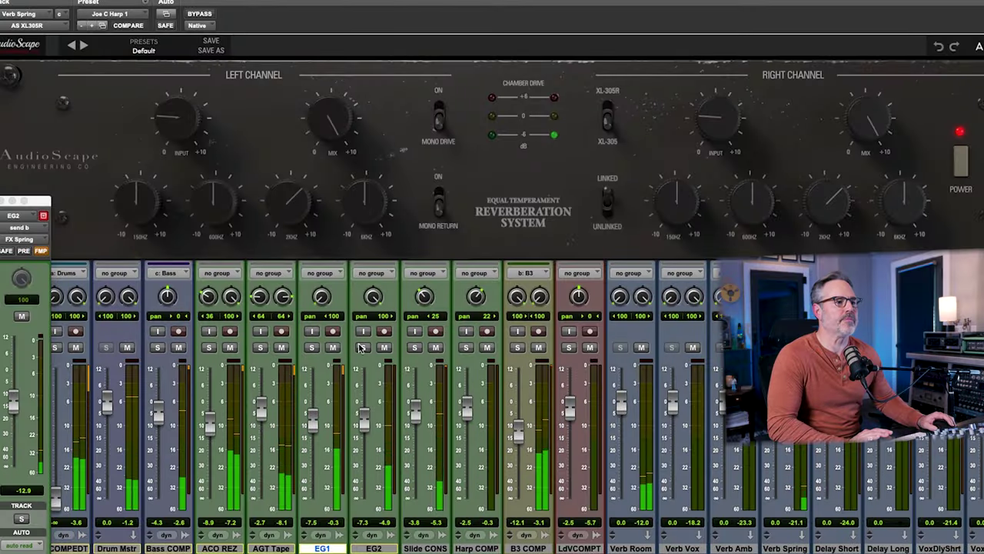
{"action": "left_click", "coordinate": [361, 347]}
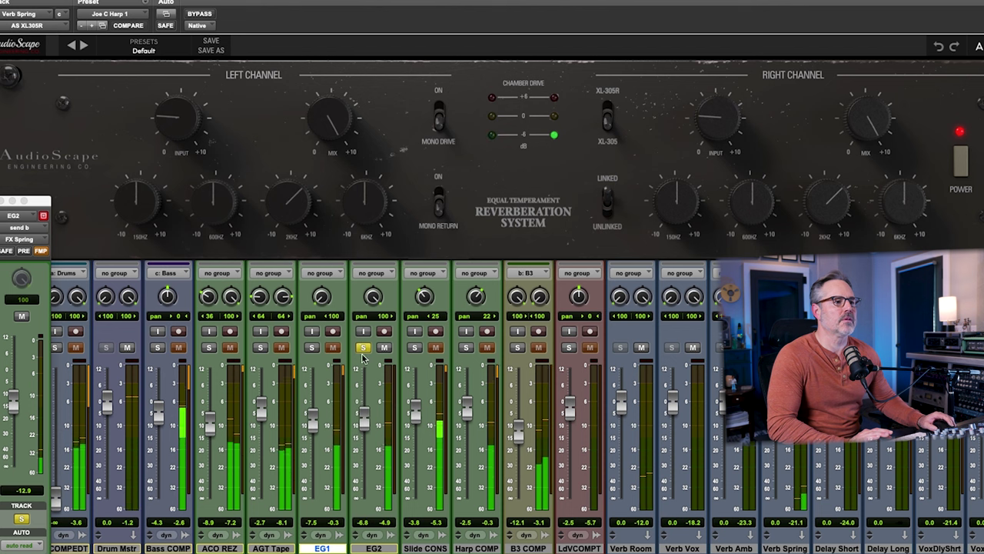
{"action": "left_click", "coordinate": [362, 349]}
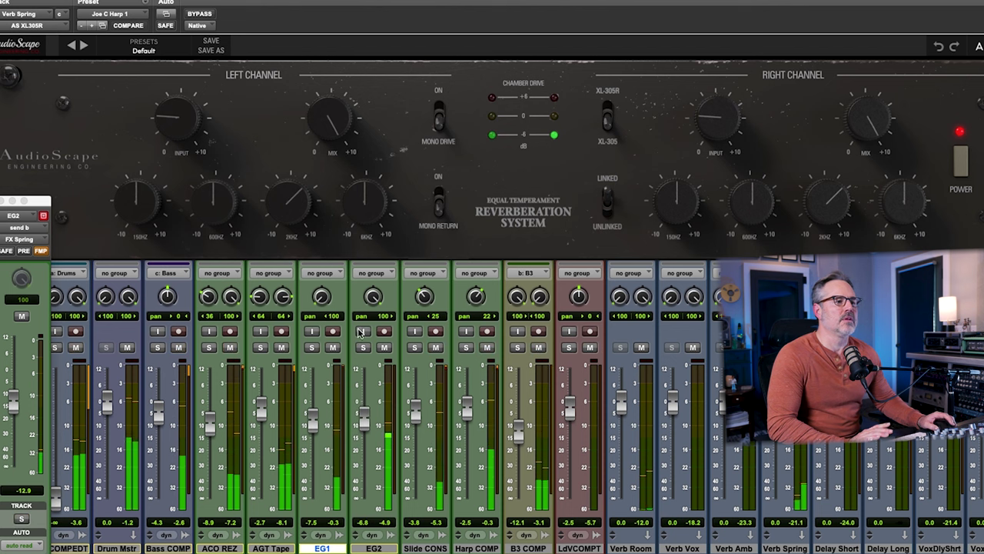
{"action": "left_click", "coordinate": [362, 348]}
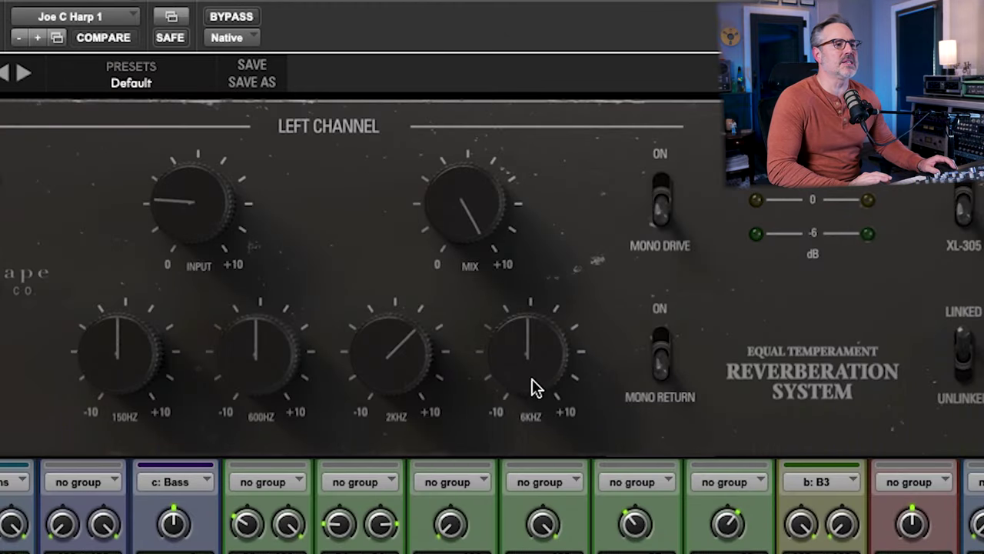
- Boost left-channel 6kHz to about 2.9, cut 150Hz fully to -10, and trim EG2's send to -12.3
{"action": "left_click_drag", "start_coordinate": [524, 349], "coordinate": [533, 340]}
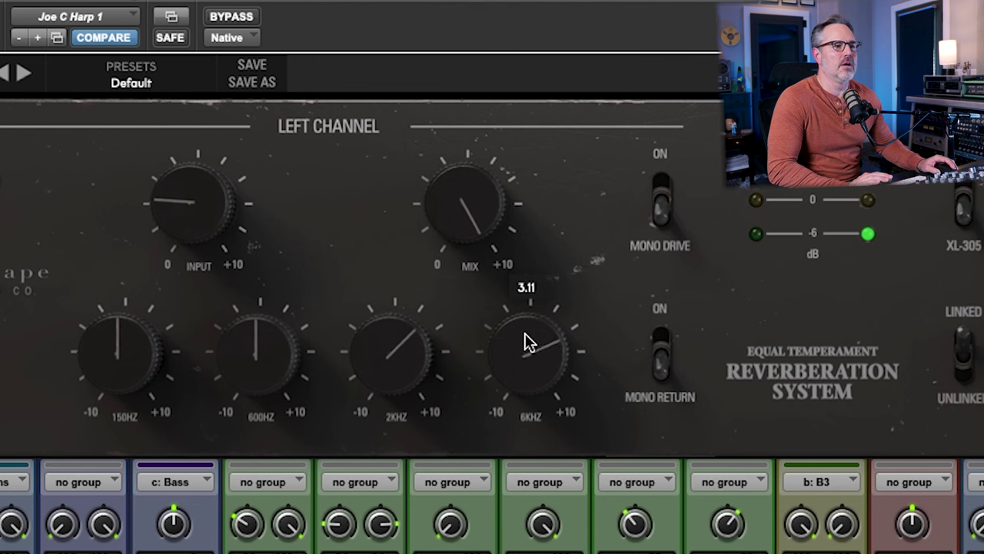
{"action": "left_click_drag", "start_coordinate": [527, 342], "coordinate": [530, 348]}
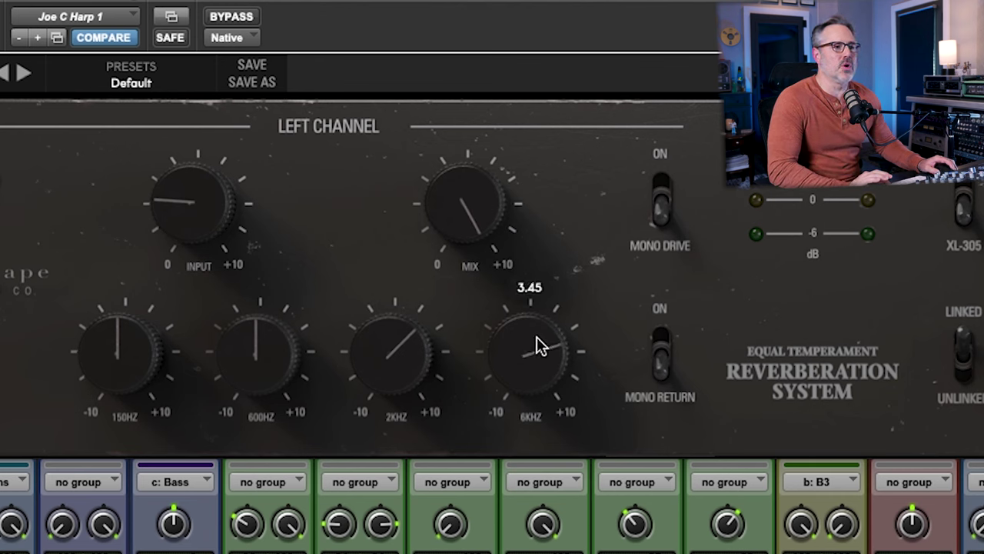
{"action": "scroll", "coordinate": [538, 336], "scroll_direction": "up", "scroll_amount": 4}
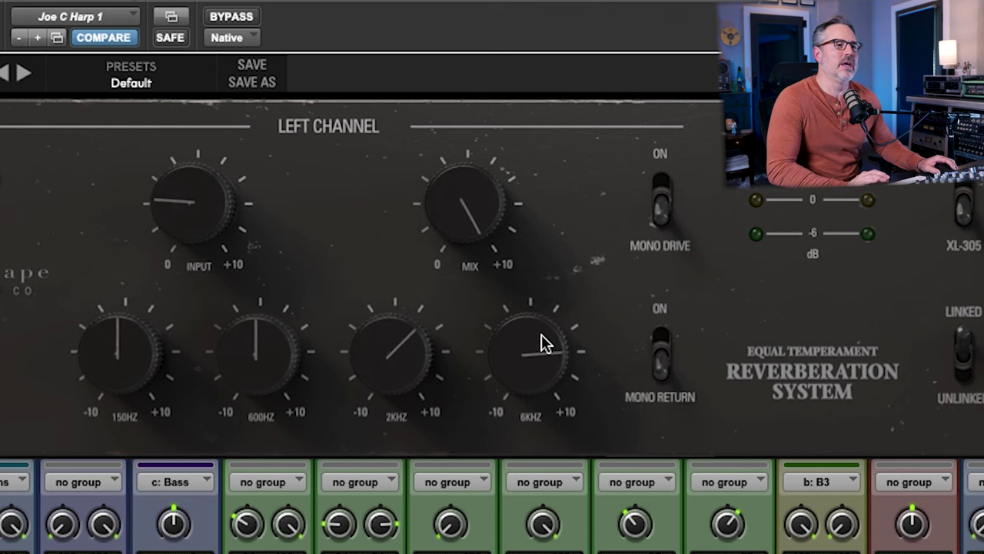
{"action": "scroll", "coordinate": [539, 337], "scroll_direction": "down", "scroll_amount": 5}
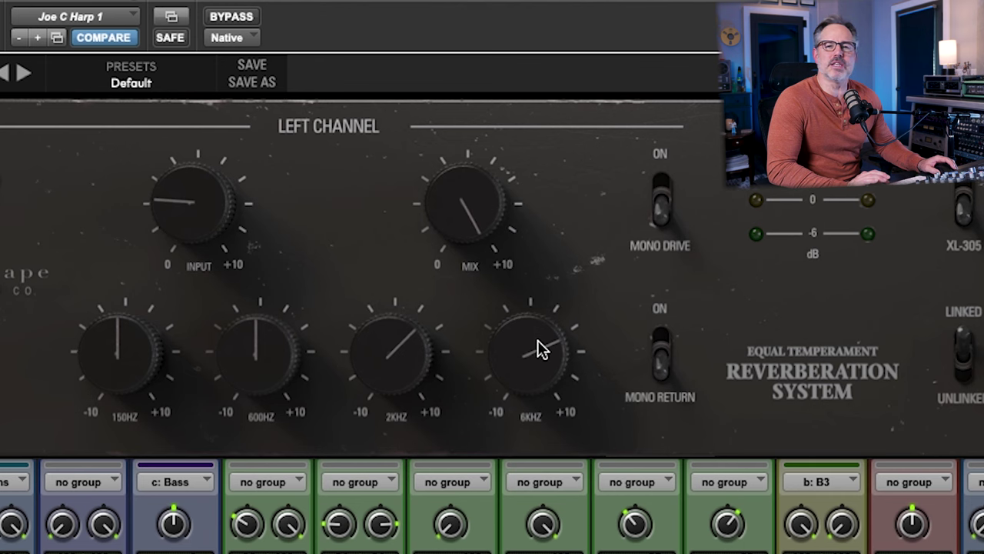
{"action": "scroll", "coordinate": [542, 346], "scroll_direction": "down", "scroll_amount": 2}
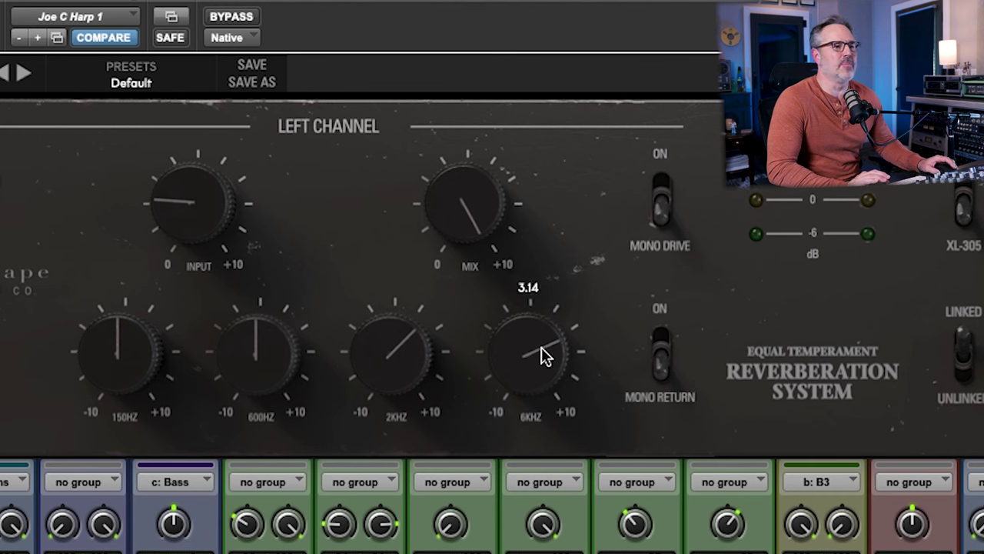
{"action": "scroll", "coordinate": [533, 345], "scroll_direction": "down", "scroll_amount": 2}
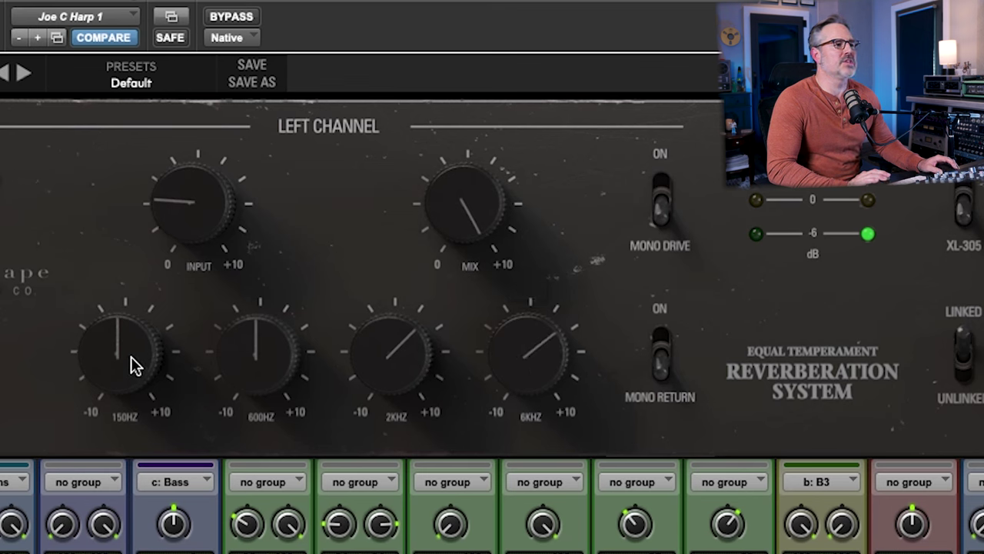
{"action": "left_click_drag", "start_coordinate": [131, 356], "coordinate": [149, 388]}
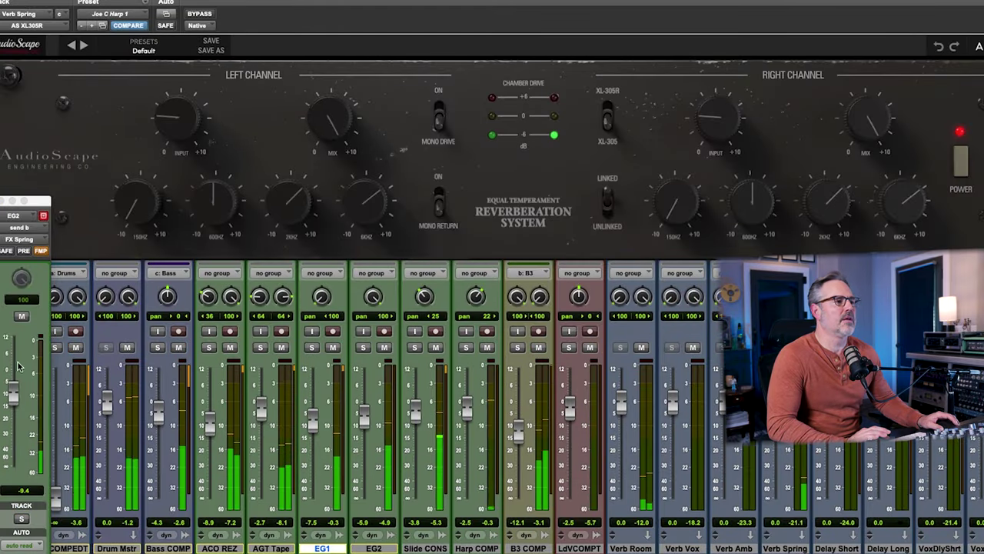
{"action": "left_click_drag", "start_coordinate": [13, 390], "coordinate": [4, 387]}
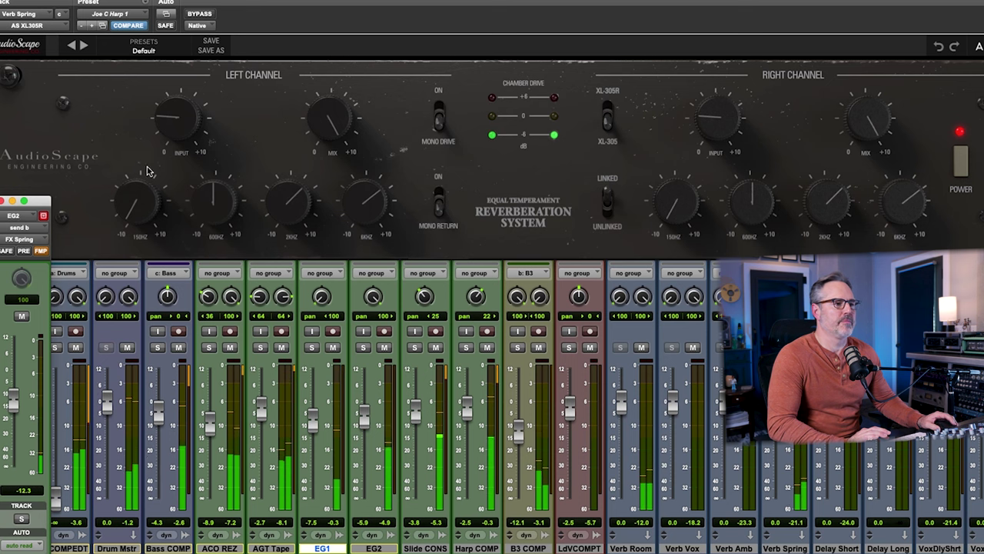
- Return the reverb to the XL-305R model with higher input, solo EG2, and set its send to -11.8
{"action": "left_click", "coordinate": [170, 143]}
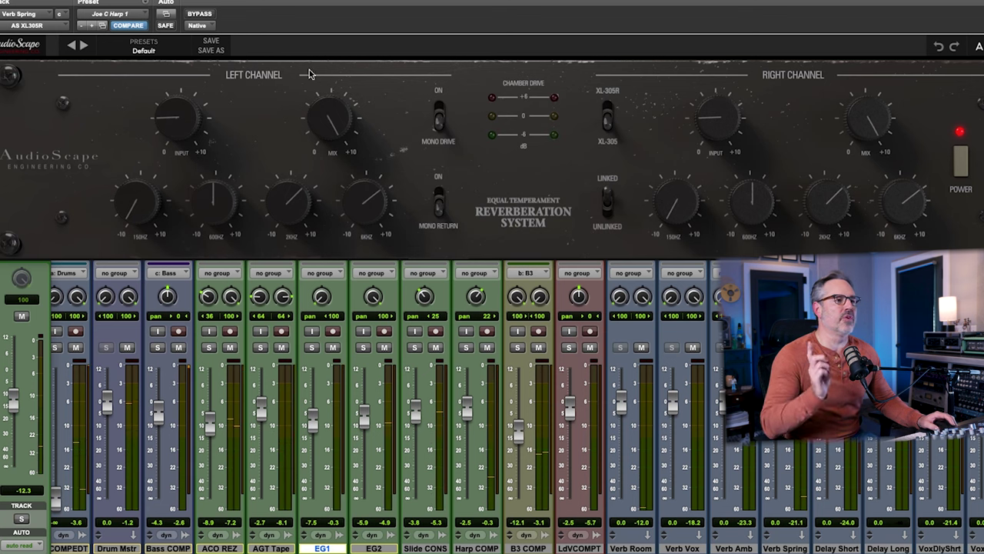
{"action": "left_click", "coordinate": [605, 111]}
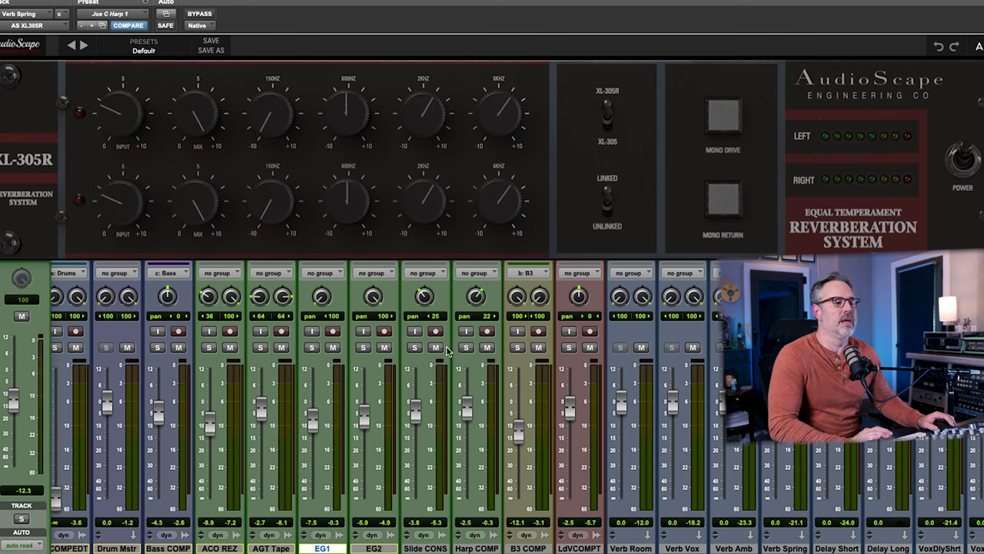
{"action": "left_click", "coordinate": [364, 347]}
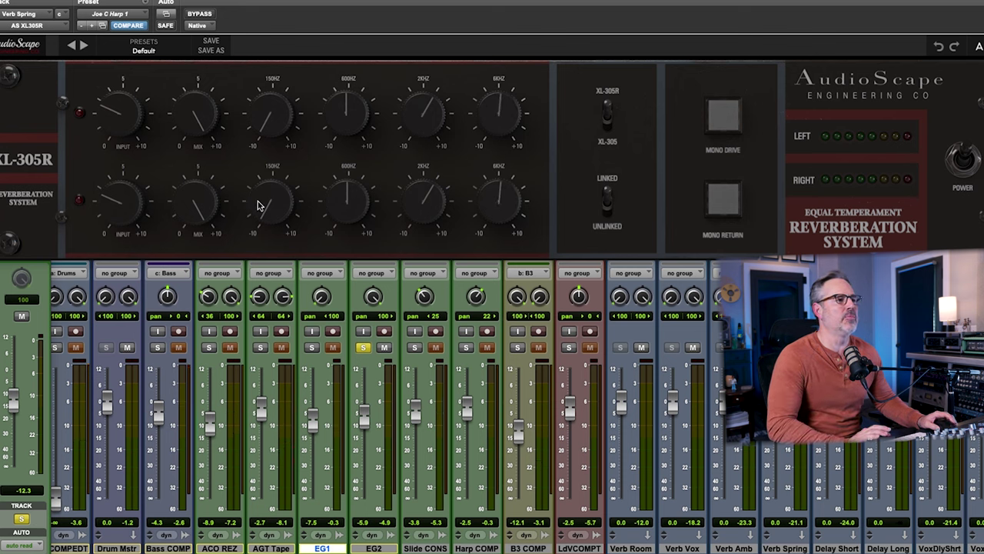
{"action": "mouse_move", "coordinate": [120, 117]}
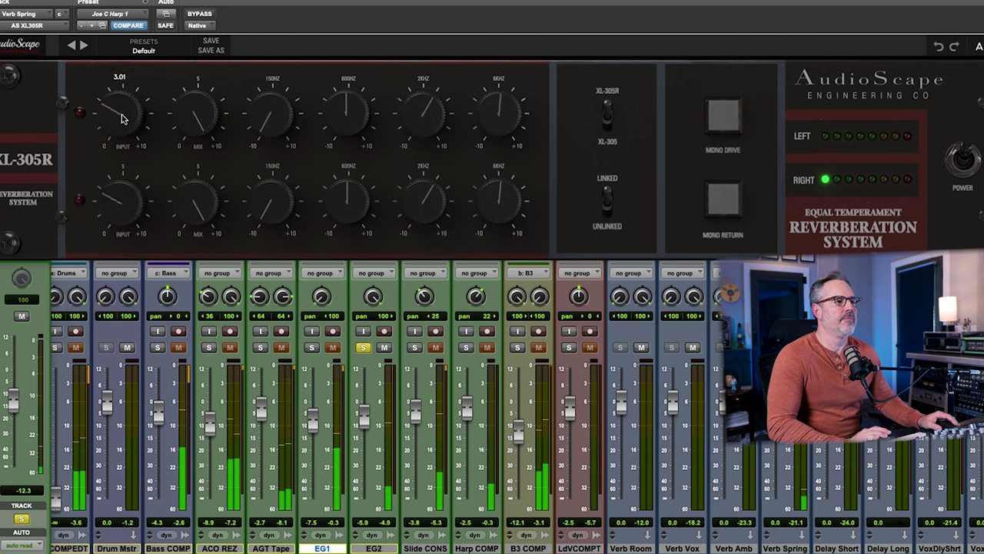
{"action": "scroll", "coordinate": [121, 117], "scroll_direction": "up", "scroll_amount": 3}
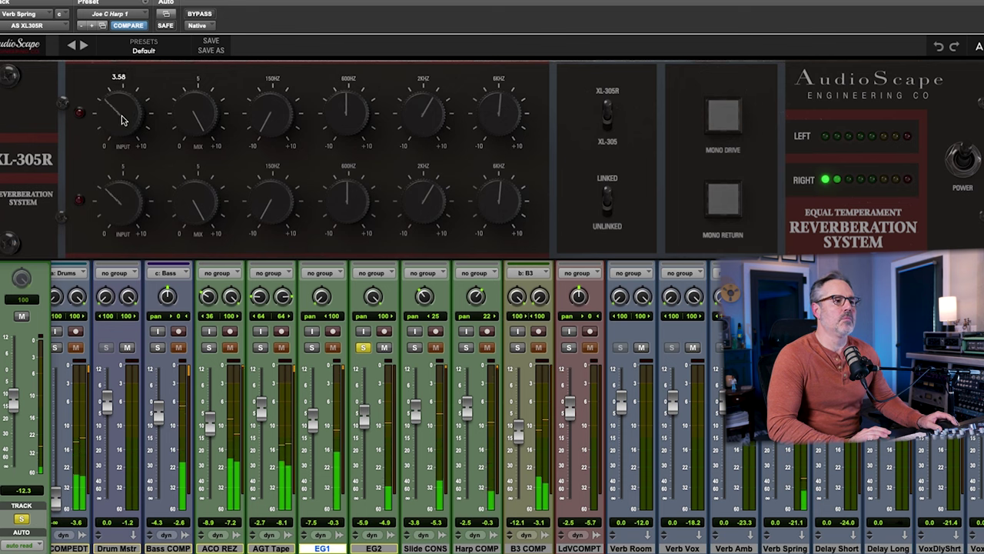
{"action": "left_click_drag", "start_coordinate": [12, 399], "coordinate": [13, 396]}
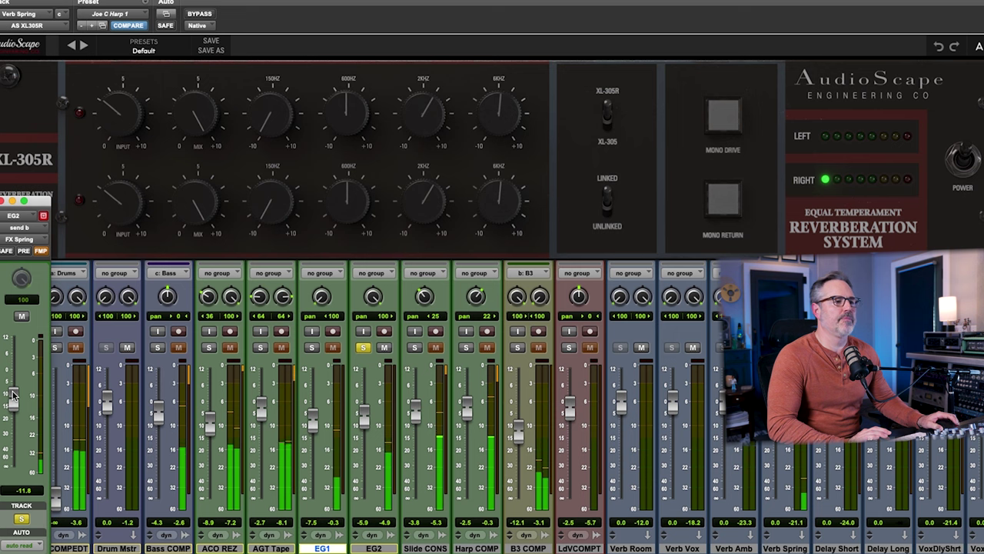
{"action": "left_click", "coordinate": [143, 4]}
- Save the settings as preset 'Joe C Elec Rhythm', start playback, and unsolo EG2
{"action": "left_click", "coordinate": [154, 18]}
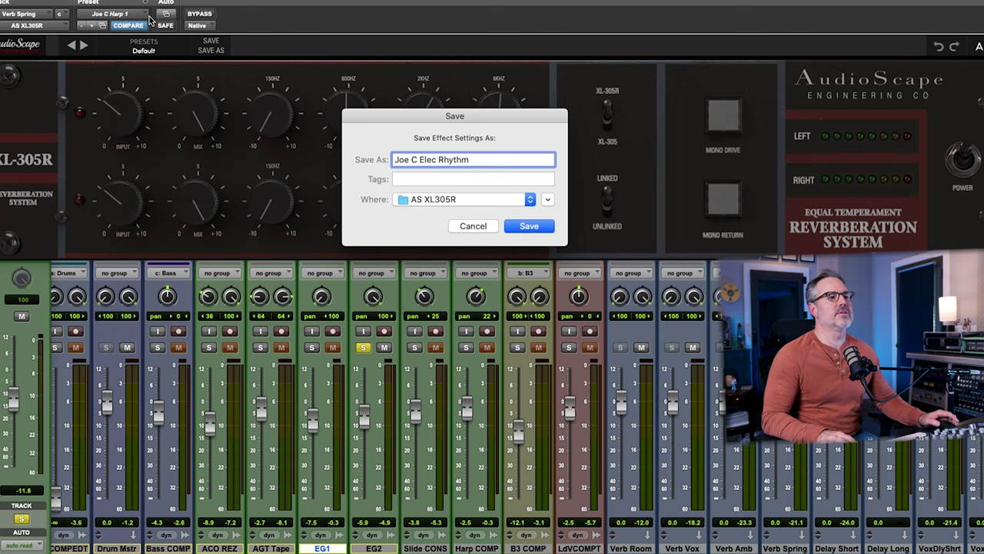
{"action": "key", "text": "Return"}
{"action": "key", "text": "space"}
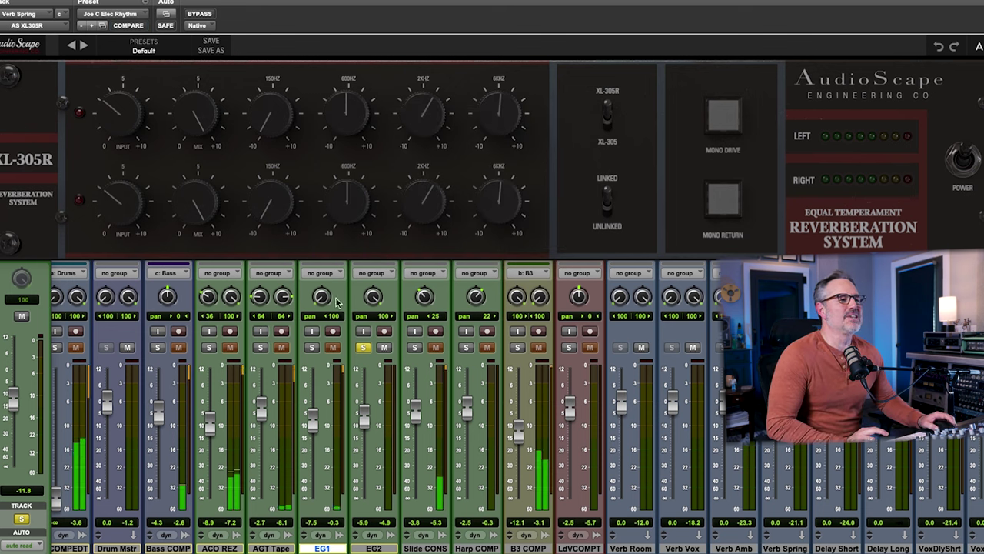
{"action": "left_click", "coordinate": [360, 347]}
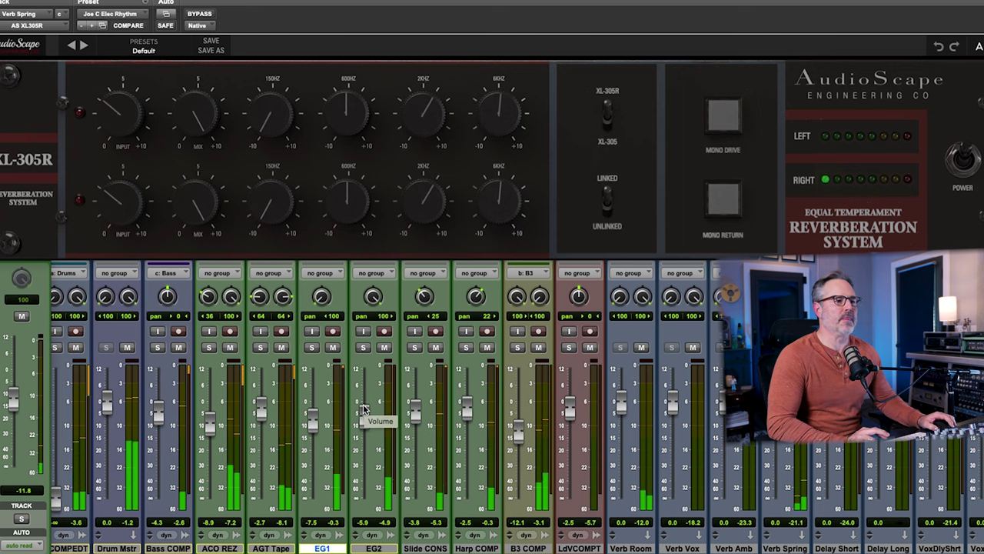
- Close the reverb window and lower EG2's FX Spring send to about -16.1 dB
{"action": "left_click_drag", "start_coordinate": [12, 401], "coordinate": [12, 416]}
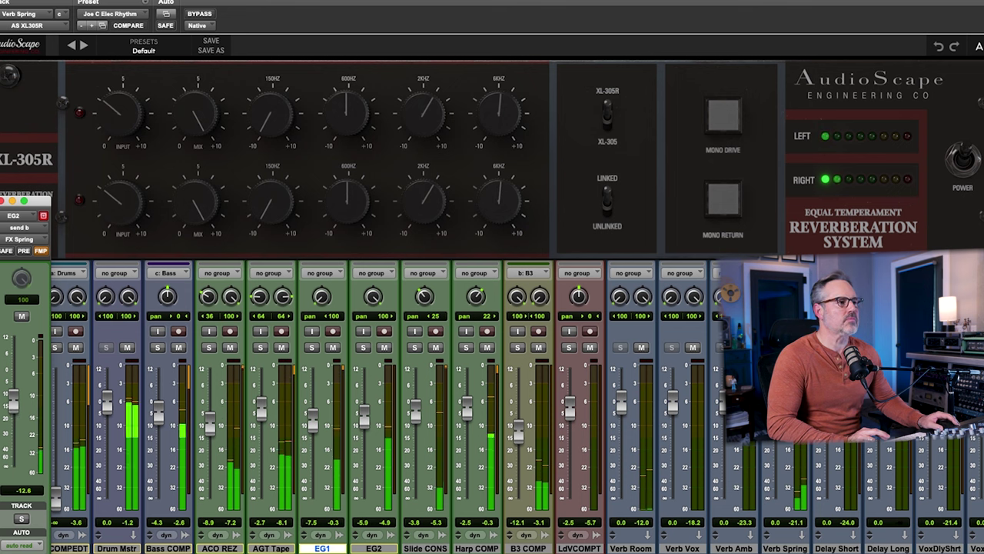
{"action": "key", "text": "super+w"}
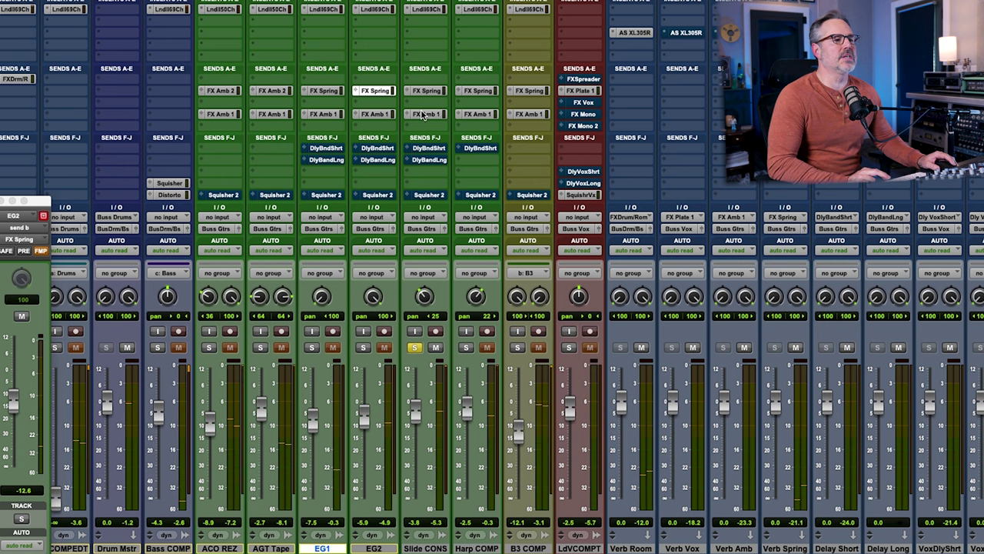
{"action": "left_click_drag", "start_coordinate": [13, 397], "coordinate": [12, 411]}
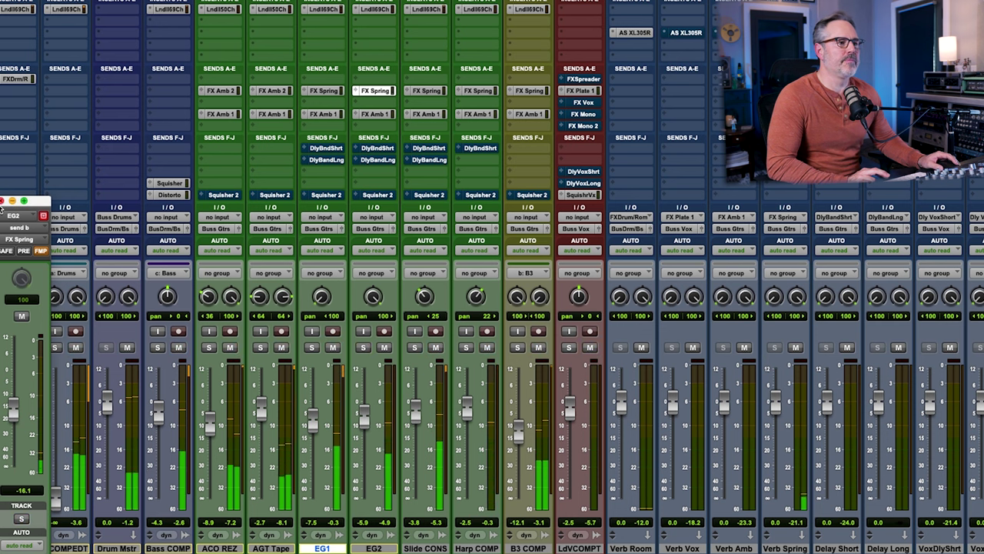
{"action": "left_click_drag", "start_coordinate": [21, 411], "coordinate": [21, 409]}
{"action": "left_click", "coordinate": [4, 201]}
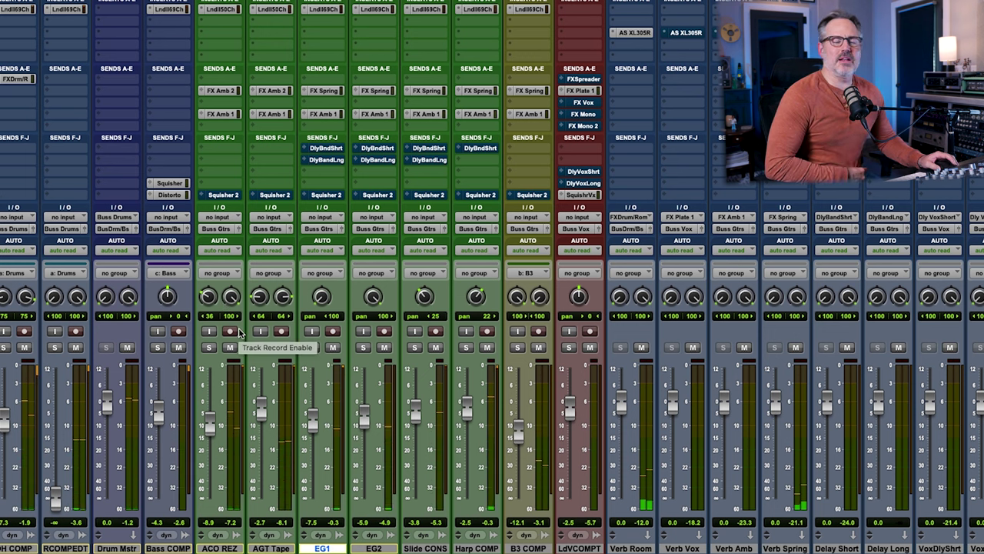
- Solo ACO REZ on its own, clearing the AGT Tape solo
{"action": "left_click", "coordinate": [260, 348]}
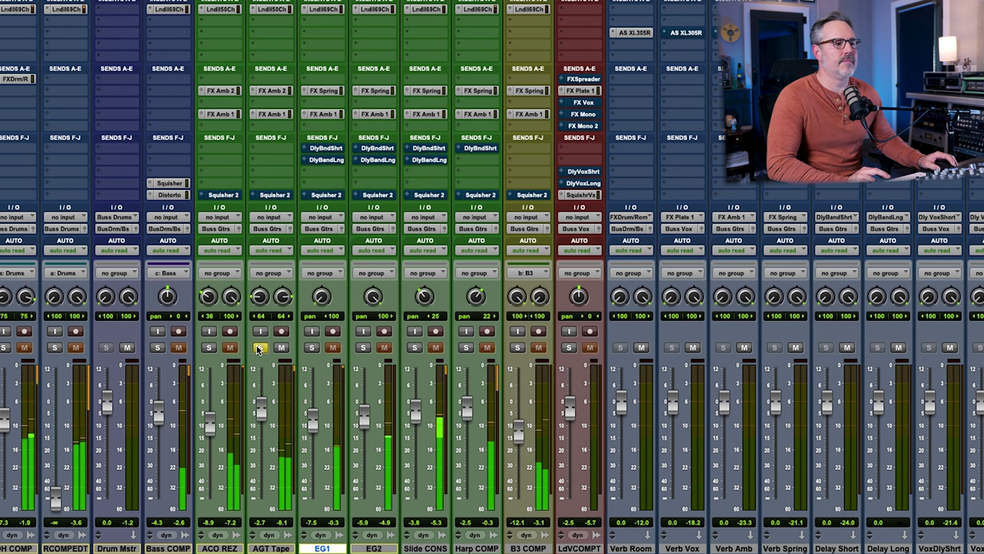
{"action": "left_click", "coordinate": [211, 346]}
{"action": "left_click", "coordinate": [261, 347]}
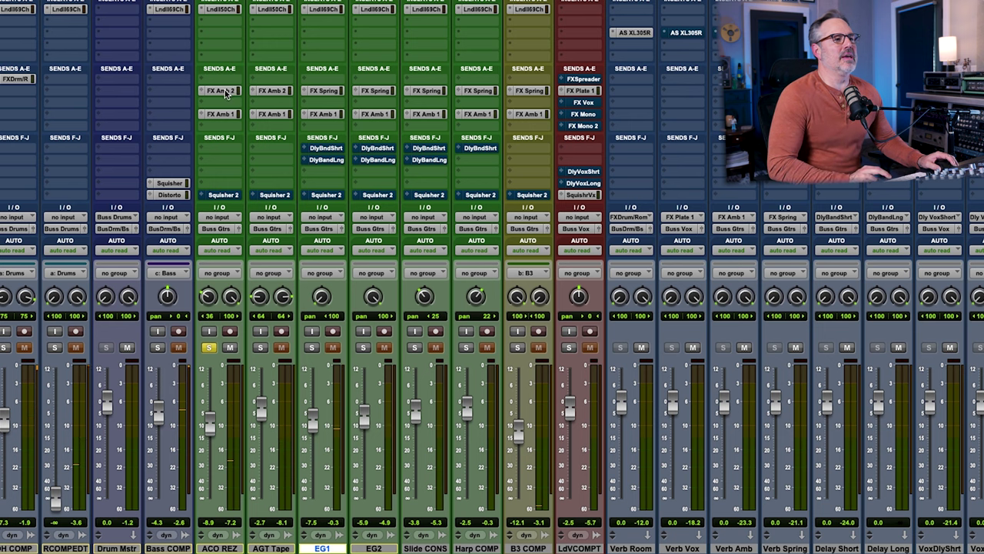
- Open ACO REZ's FX Amb send window, move it aside, and raise the send to -13.4 dB
{"action": "left_click", "coordinate": [221, 91]}
{"action": "left_click_drag", "start_coordinate": [42, 200], "coordinate": [76, 135]}
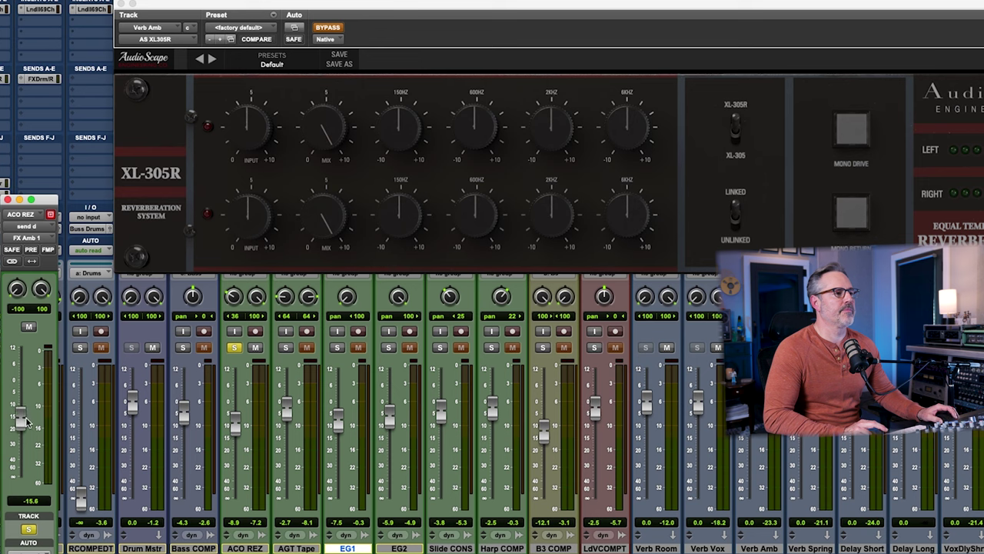
{"action": "left_click_drag", "start_coordinate": [27, 422], "coordinate": [27, 403]}
- Take the Verb Amb XL-305R reverb out of bypass and trim ACO REZ's send slightly down
{"action": "left_click", "coordinate": [323, 28]}
{"action": "left_click", "coordinate": [325, 28]}
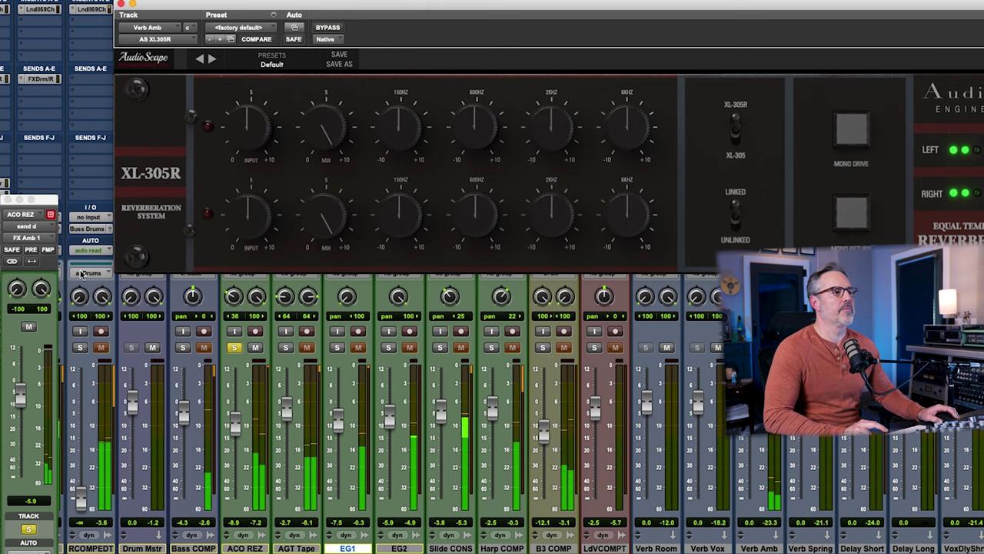
{"action": "left_click", "coordinate": [41, 375]}
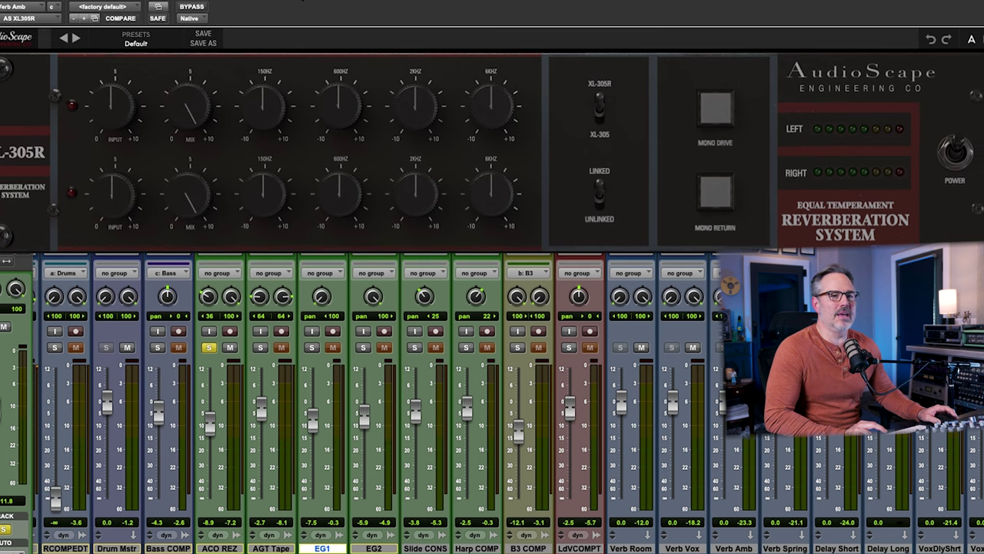
- Audition the reverb during playback, trying the XL-305 model before returning to XL-305R
{"action": "key", "text": "space"}
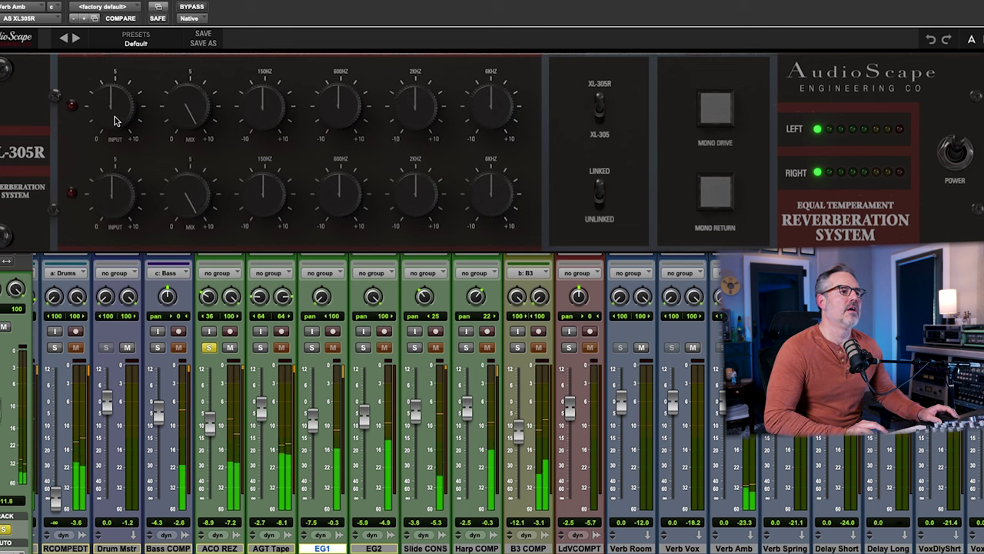
{"action": "left_click", "coordinate": [598, 116]}
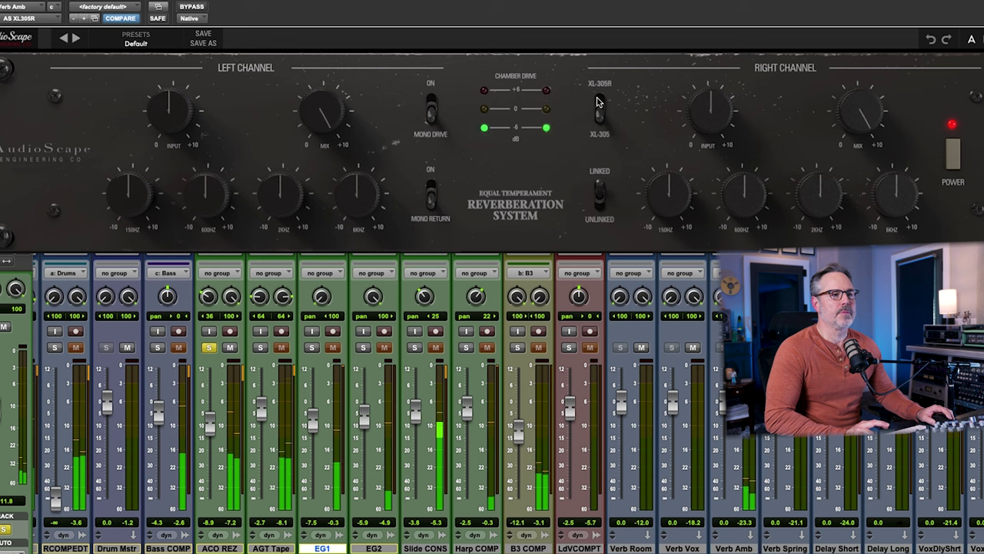
{"action": "left_click", "coordinate": [597, 101]}
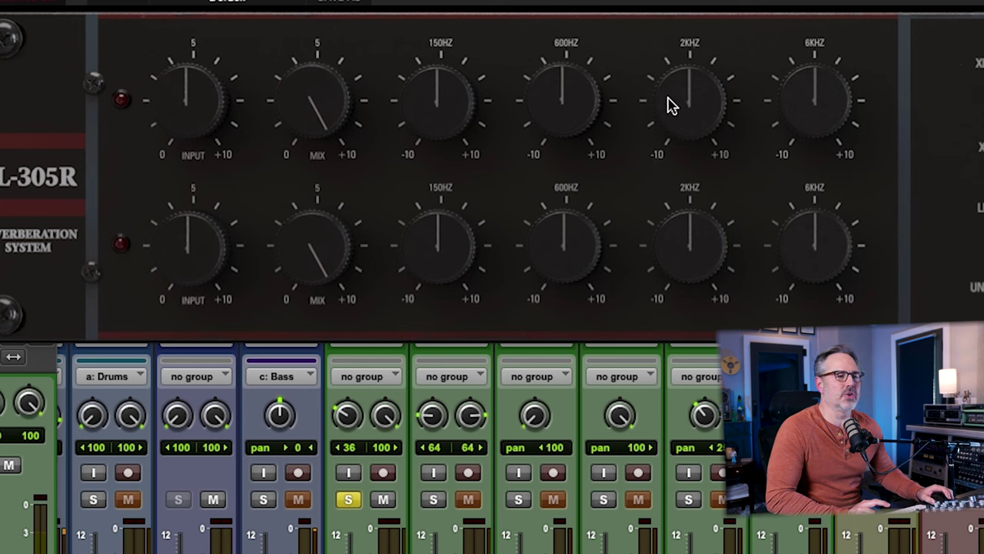
- Boost the linked 2kHz band to about 4.77, raise ACO REZ's ambience send, and play back
{"action": "left_click_drag", "start_coordinate": [669, 101], "coordinate": [689, 52]}
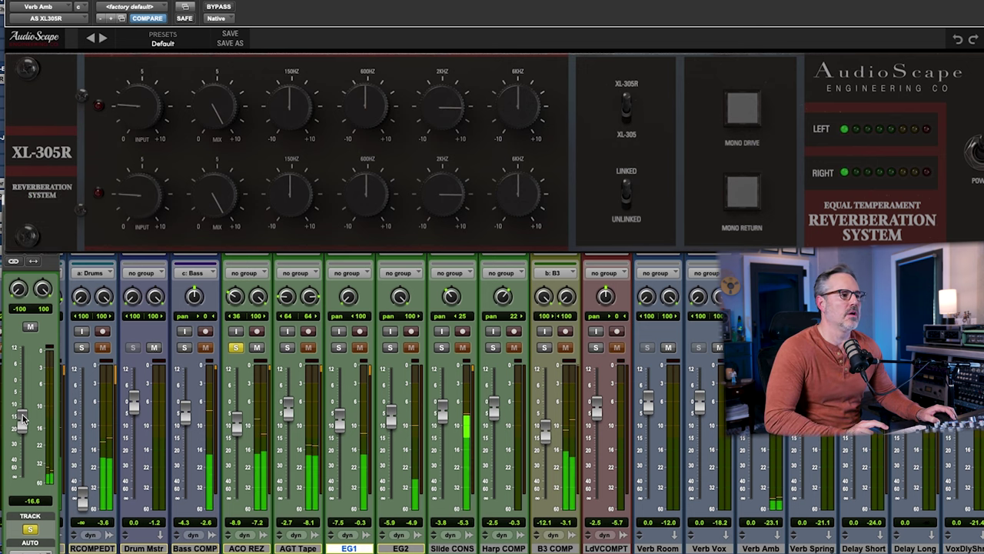
{"action": "left_click_drag", "start_coordinate": [23, 417], "coordinate": [24, 395]}
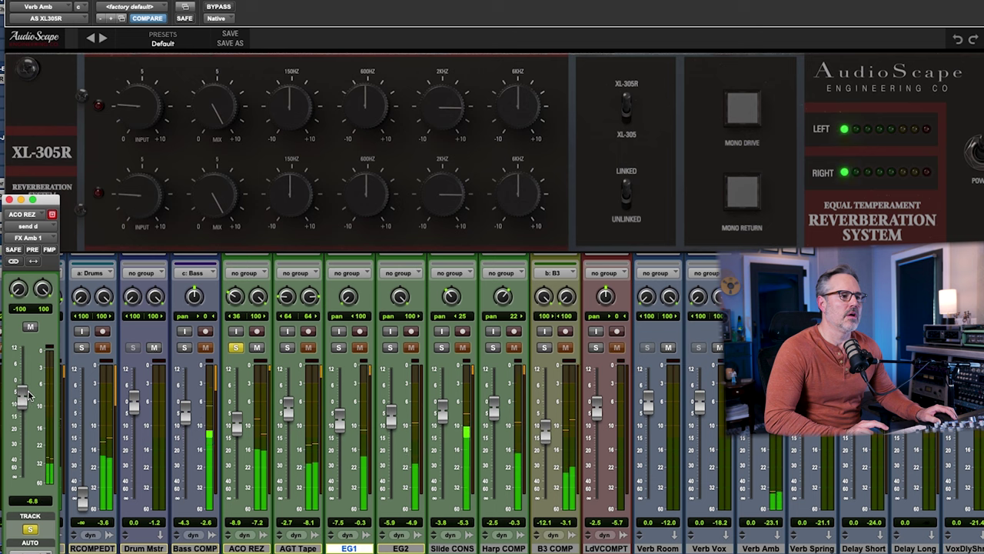
{"action": "mouse_move", "coordinate": [123, 93]}
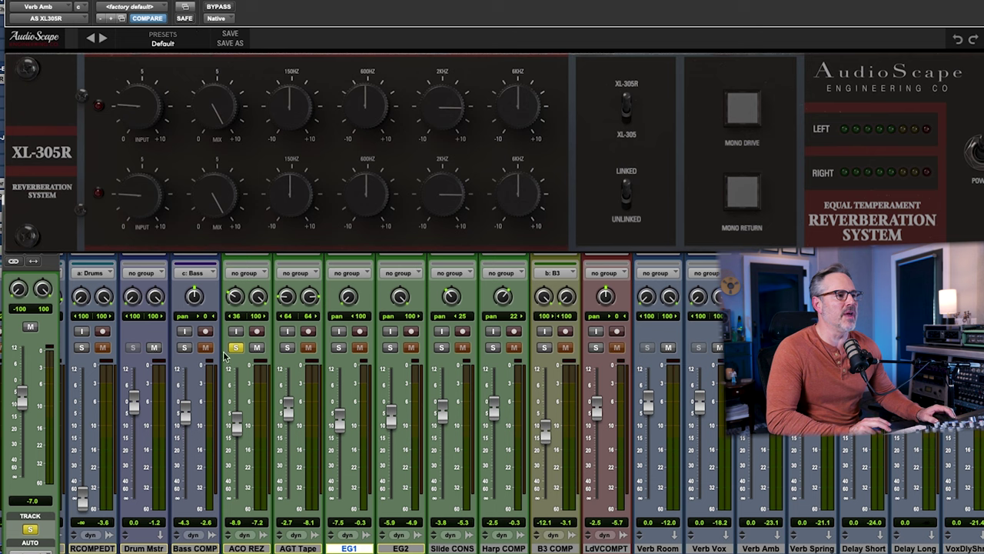
{"action": "key", "text": "space"}
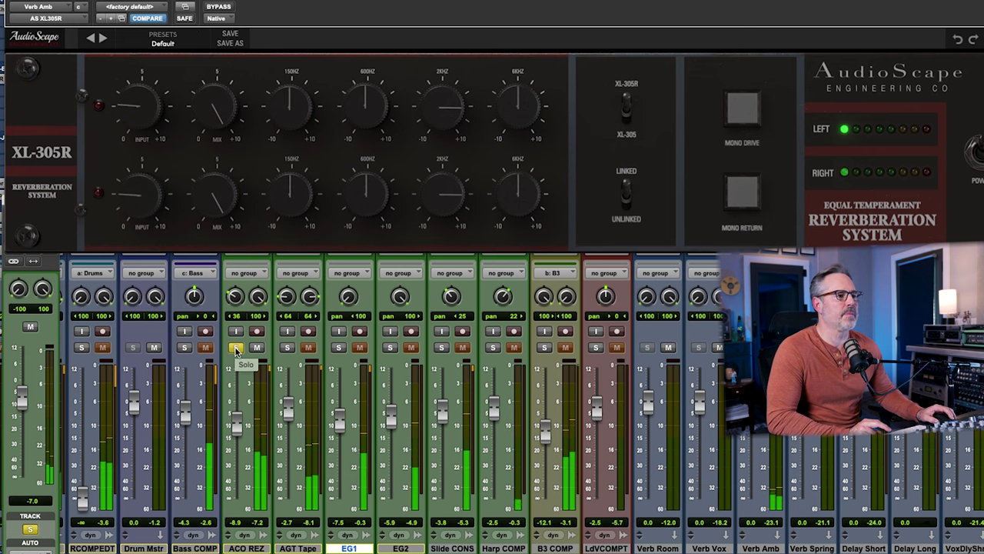
- Unsolo ACO REZ, mute Harp COMP, and bring the ACO REZ fader to -7.0
{"action": "left_click", "coordinate": [236, 348]}
{"action": "left_click_drag", "start_coordinate": [237, 422], "coordinate": [237, 420]}
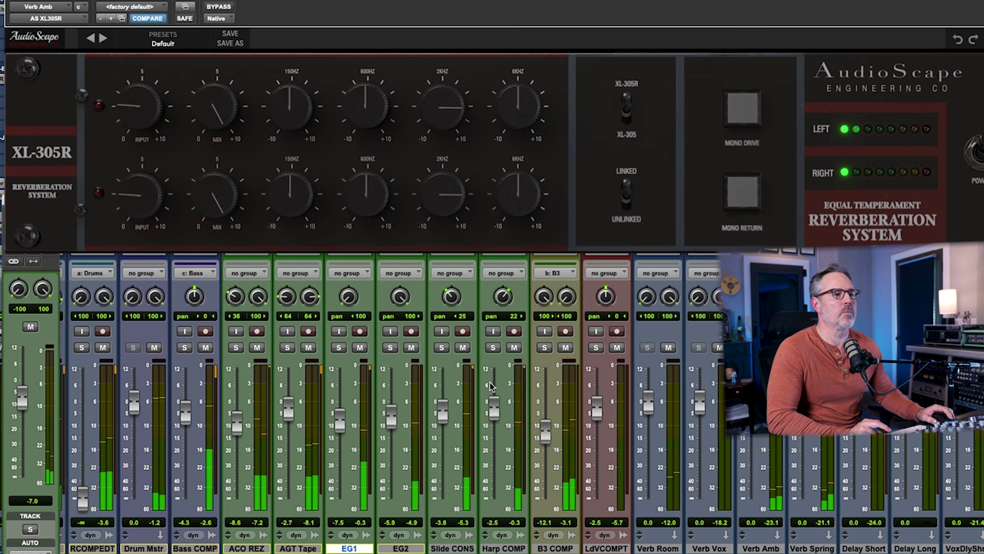
{"action": "left_click", "coordinate": [513, 348]}
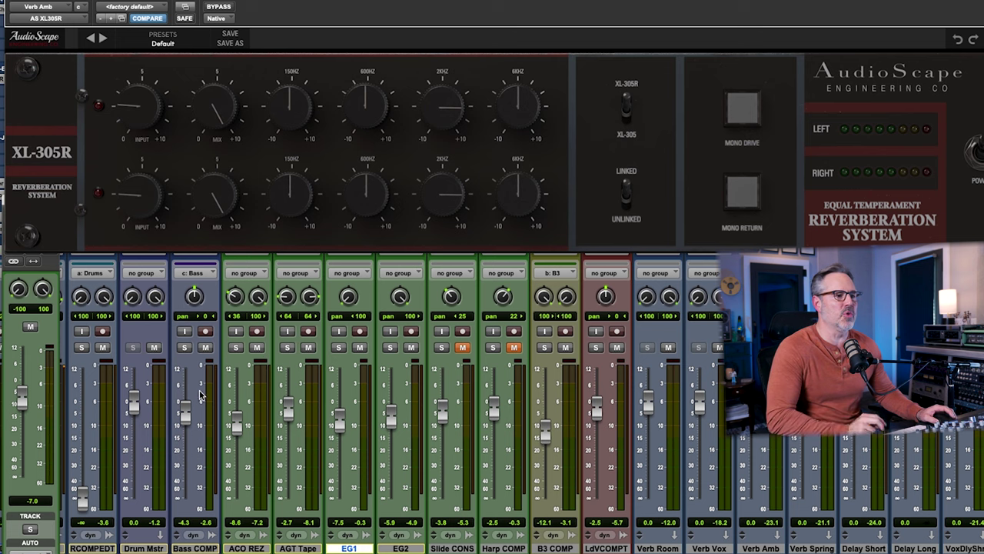
{"action": "key", "text": "space"}
{"action": "left_click_drag", "start_coordinate": [230, 412], "coordinate": [230, 408]}
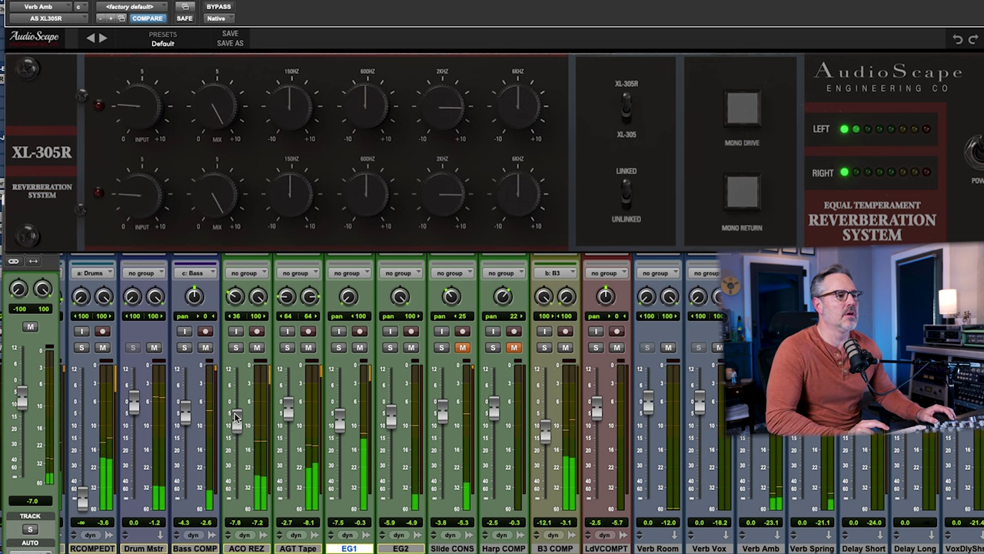
- Lower ACO REZ's FX Amb 1 send to about -9.1 dB, briefly soloing the track to check it
{"action": "left_click", "coordinate": [257, 369]}
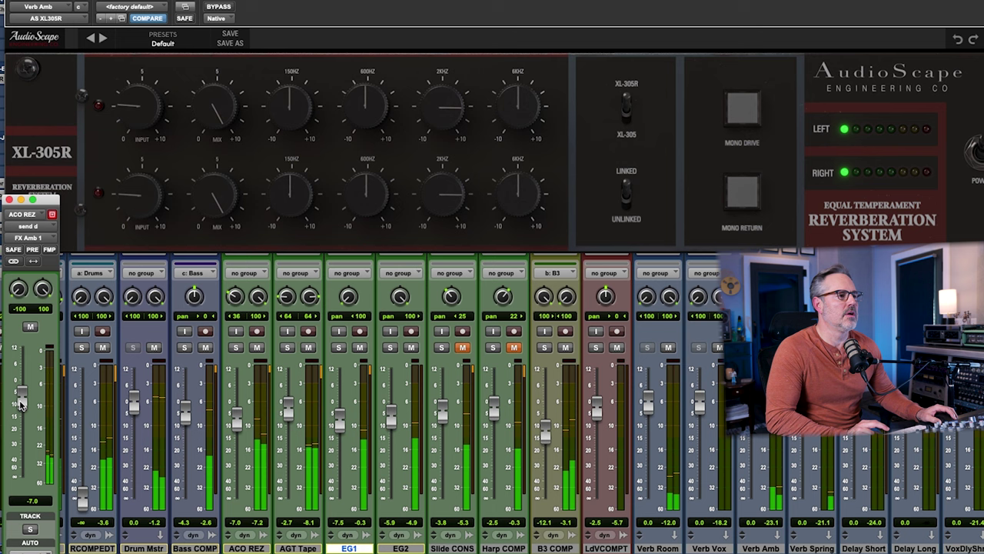
{"action": "left_click", "coordinate": [333, 431]}
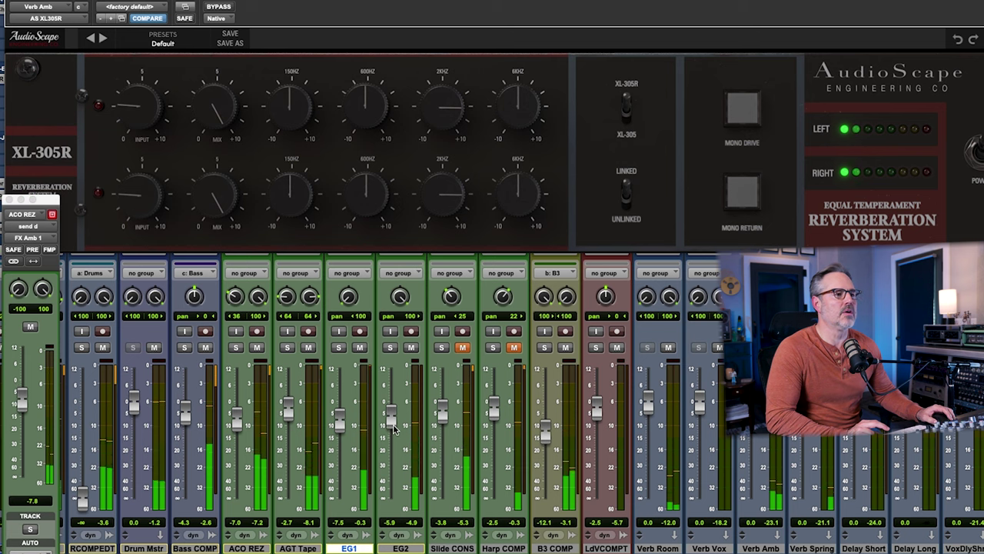
{"action": "left_click", "coordinate": [236, 348]}
{"action": "left_click", "coordinate": [236, 349]}
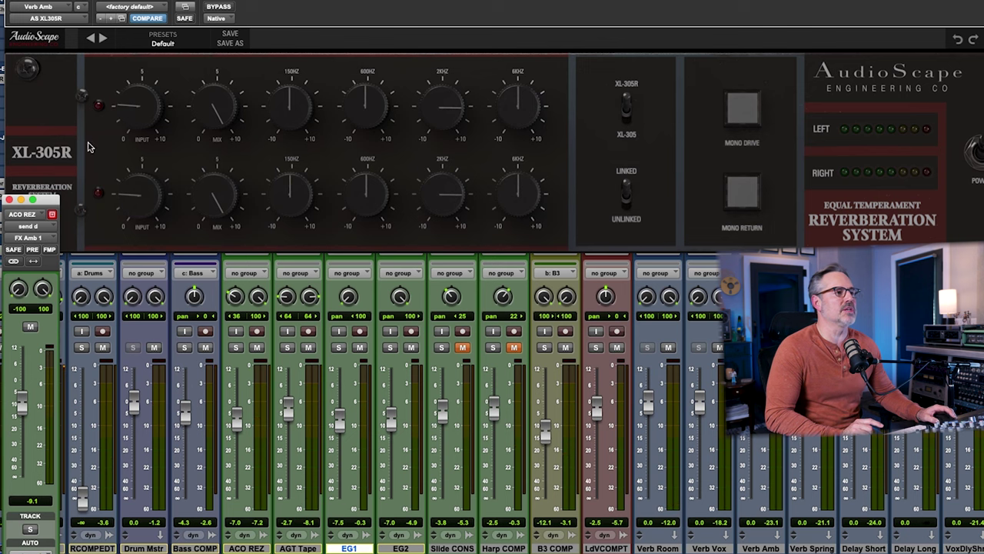
- Save the Verb Amb reverb settings as the preset 'Joe C Acoustic 1'
{"action": "left_click", "coordinate": [175, 6]}
{"action": "left_click", "coordinate": [177, 7]}
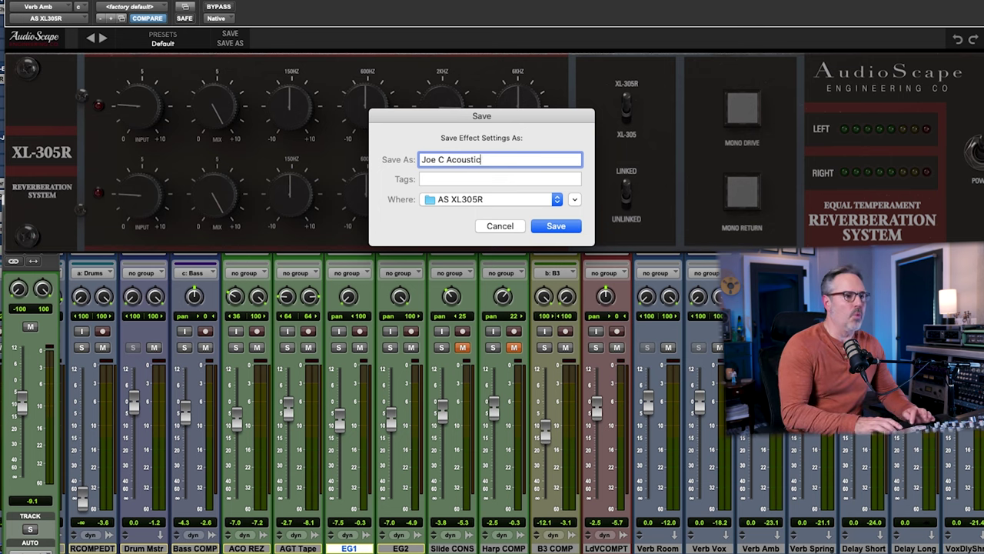
{"action": "key", "text": "Return"}
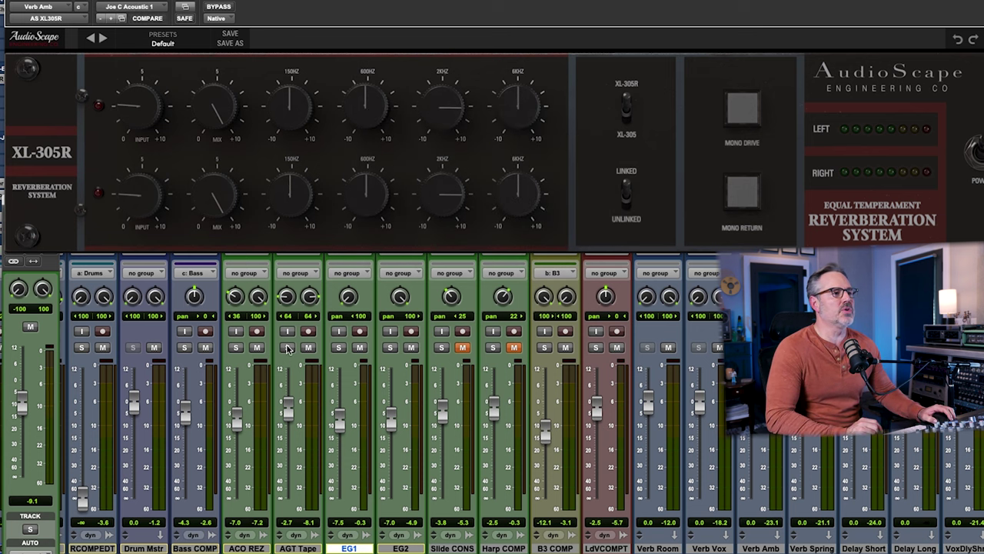
- Raise AGT Tape's FX Amb 1 reverb send to -8.4 dB
{"action": "left_click_drag", "start_coordinate": [279, 1], "coordinate": [639, 65]}
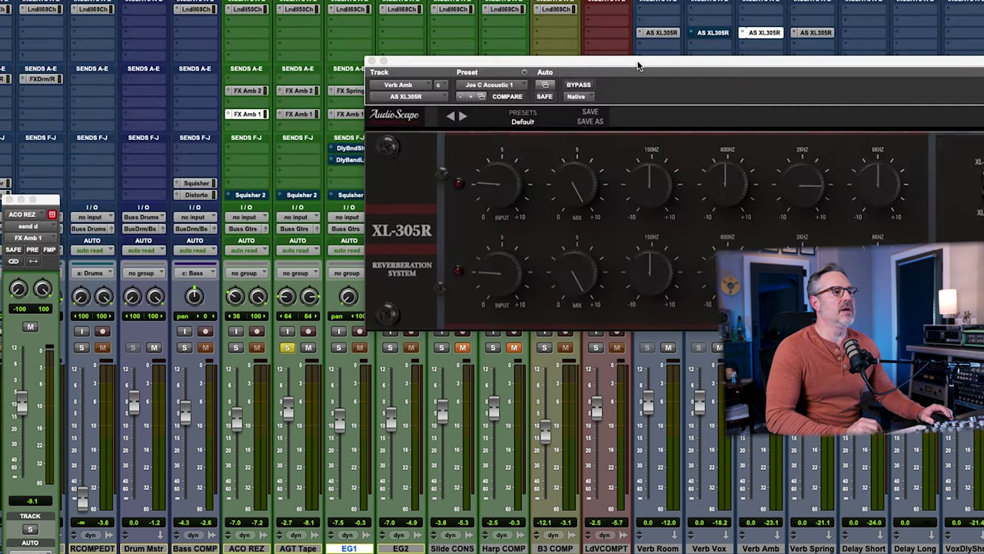
{"action": "left_click", "coordinate": [298, 116]}
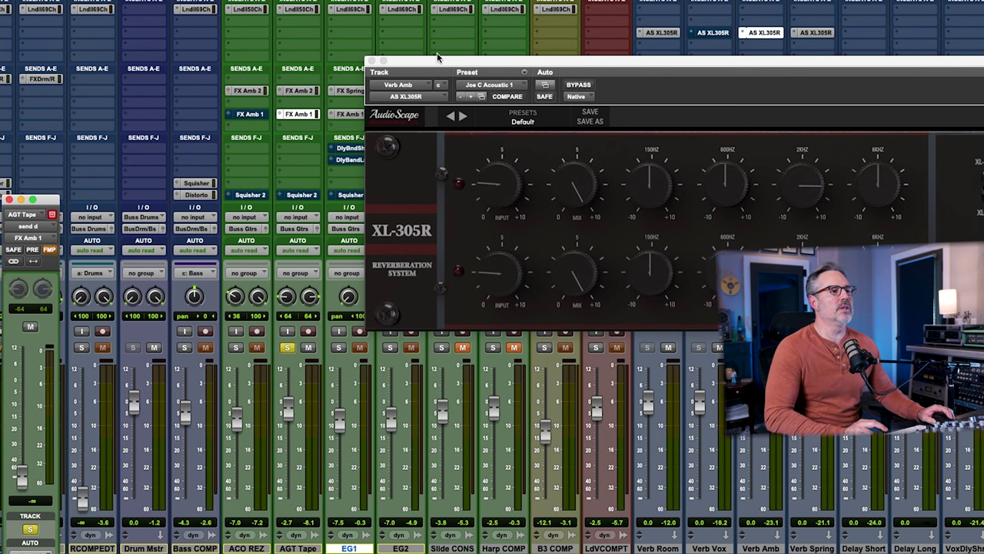
{"action": "left_click_drag", "start_coordinate": [438, 59], "coordinate": [323, 4]}
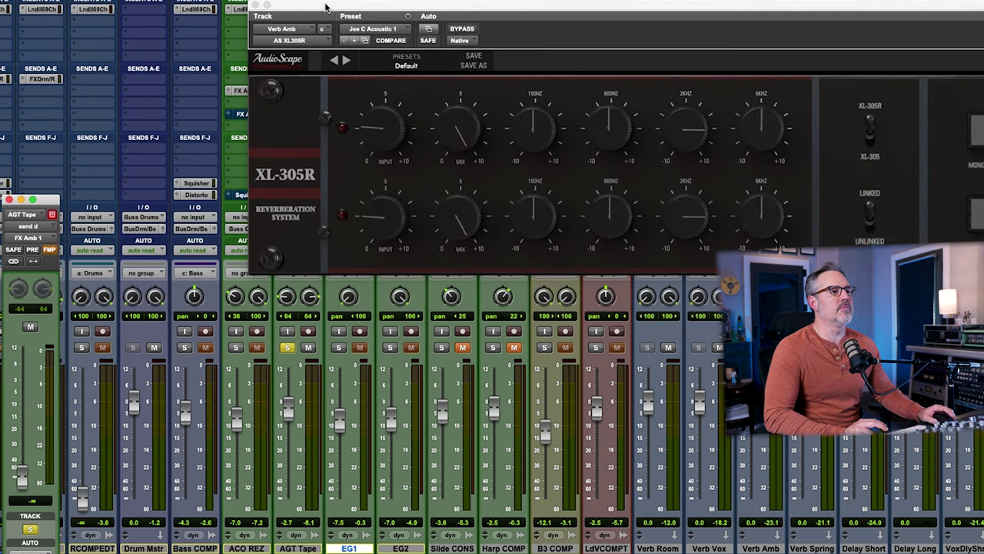
{"action": "left_click", "coordinate": [25, 269]}
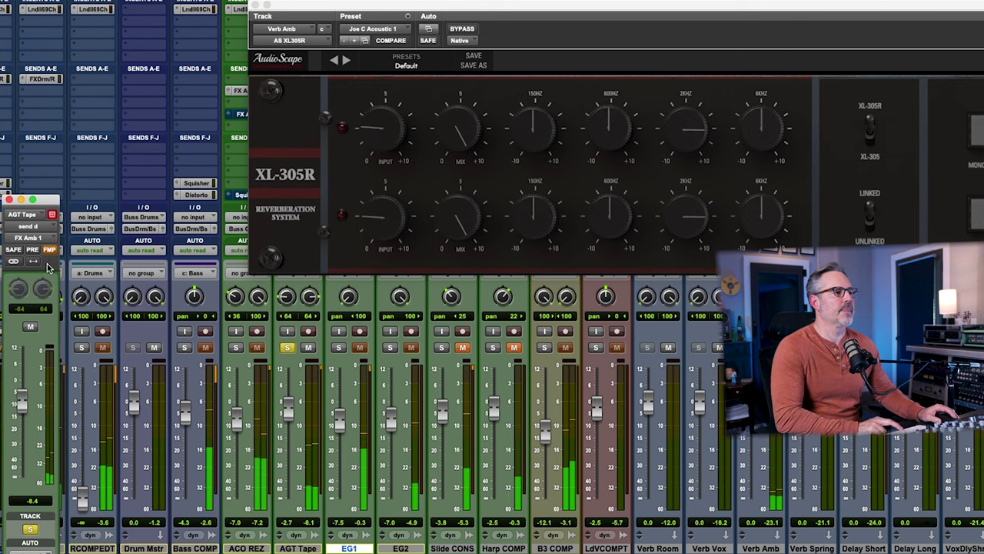
{"action": "left_click_drag", "start_coordinate": [355, 13], "coordinate": [264, 13]}
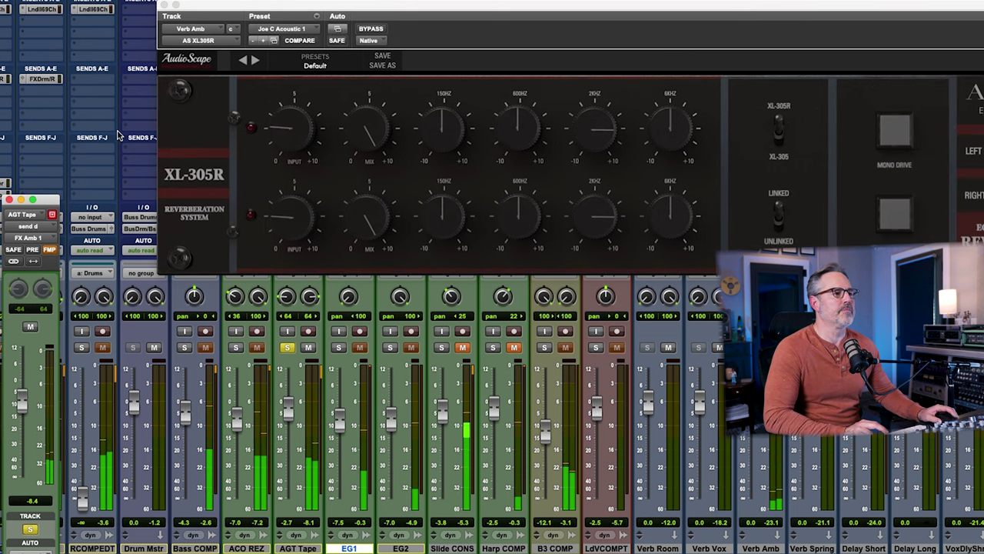
- Switch the Verb Amb reverb to the vintage XL-305 model and play the mix through it
{"action": "left_click", "coordinate": [779, 135]}
{"action": "key", "text": "space"}
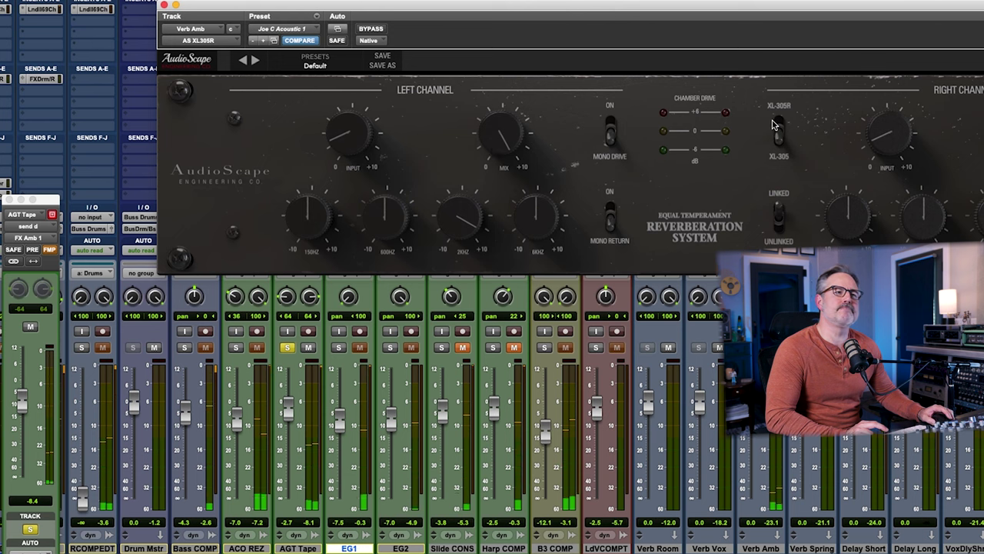
{"action": "left_click", "coordinate": [293, 31]}
- Load the factory default preset and turn both input levels down to about 2.15
{"action": "left_click", "coordinate": [292, 106]}
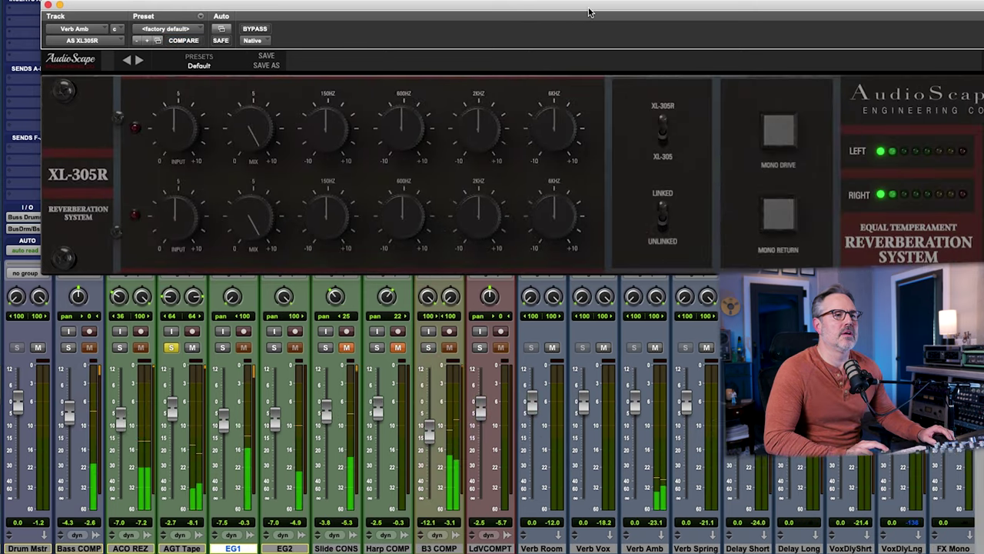
{"action": "left_click_drag", "start_coordinate": [589, 12], "coordinate": [532, 10]}
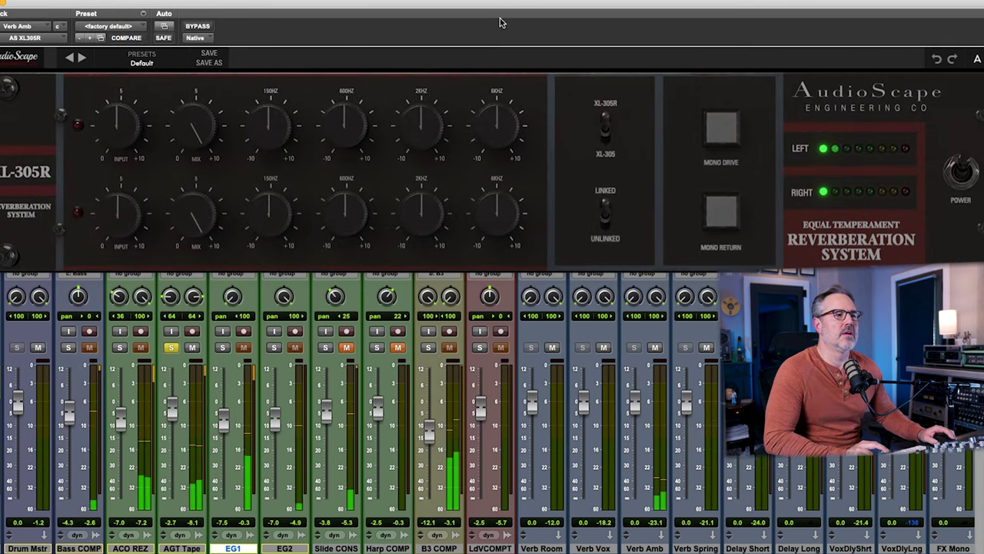
{"action": "left_click_drag", "start_coordinate": [138, 136], "coordinate": [114, 171]}
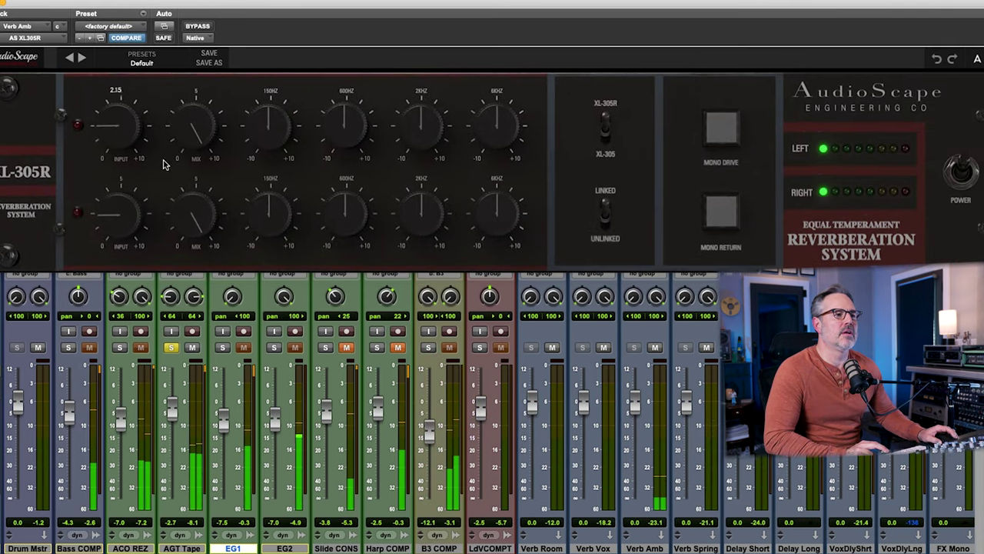
- Compare the XL-305 model, return to XL-305R, and resume playback
{"action": "left_click", "coordinate": [605, 123]}
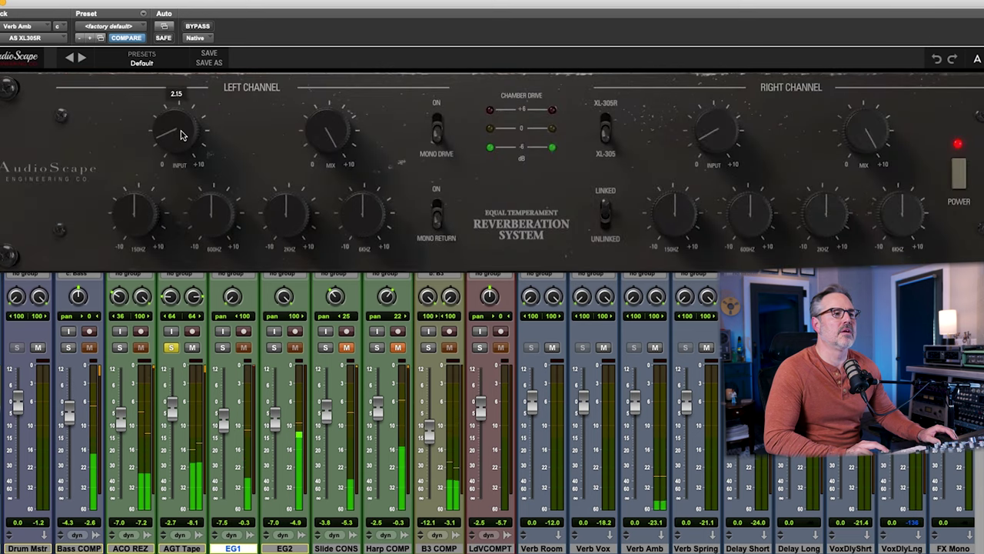
{"action": "left_click", "coordinate": [596, 123]}
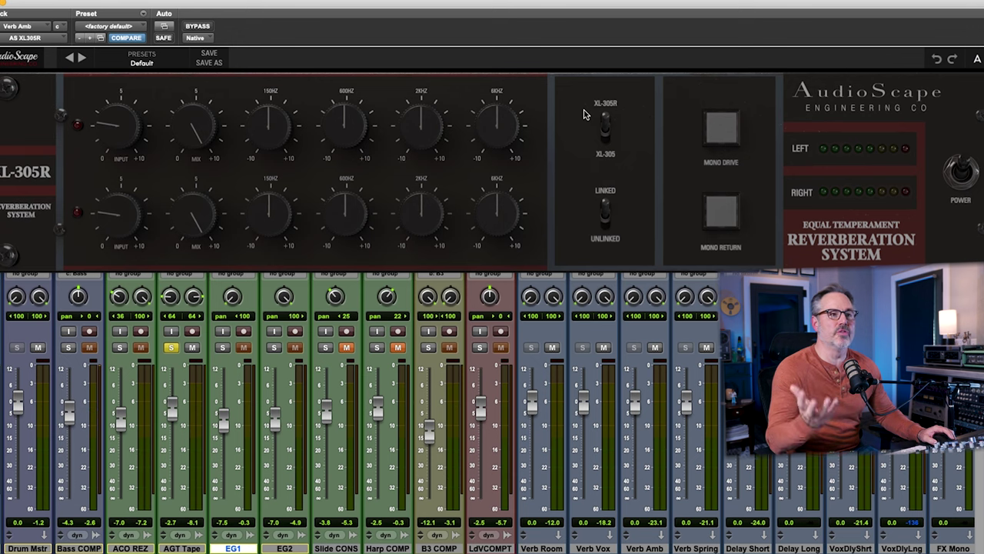
{"action": "key", "text": "space"}
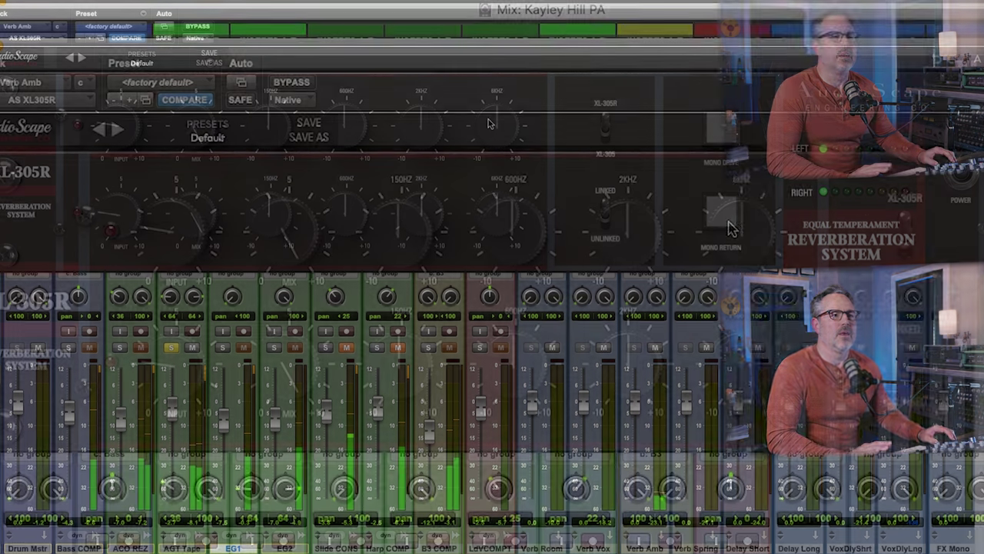
- Boost 6 kHz to 4.39, 600 Hz to about 4.5 and 2 kHz to about 9, with input near 2.16
{"action": "left_click_drag", "start_coordinate": [489, 123], "coordinate": [493, 116]}
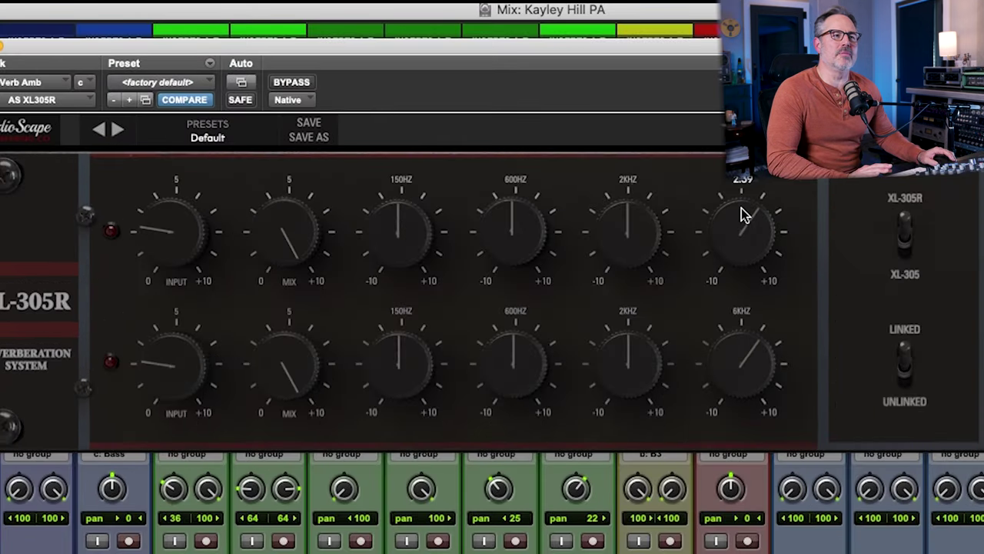
{"action": "left_click_drag", "start_coordinate": [742, 213], "coordinate": [740, 219]}
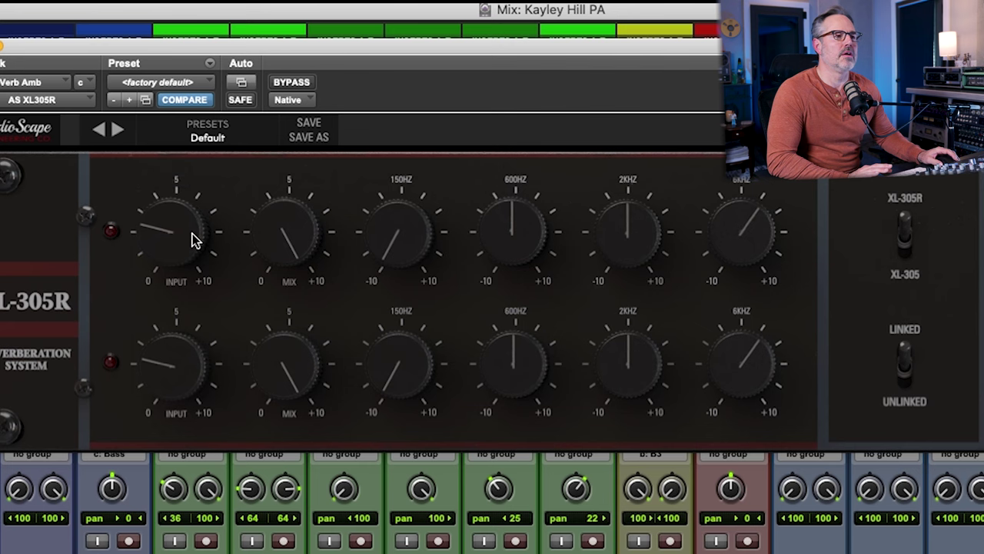
{"action": "left_click_drag", "start_coordinate": [190, 236], "coordinate": [188, 246]}
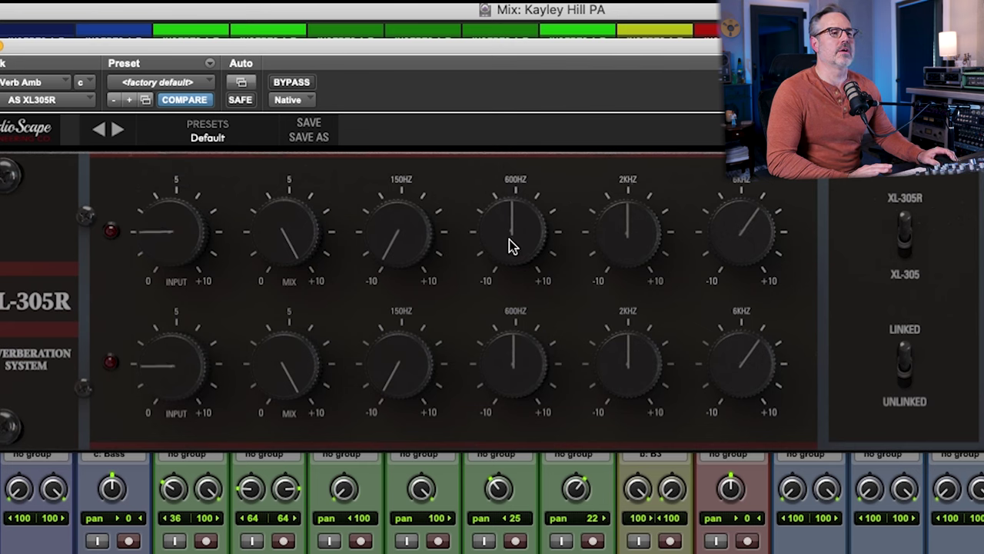
{"action": "left_click_drag", "start_coordinate": [513, 242], "coordinate": [549, 176]}
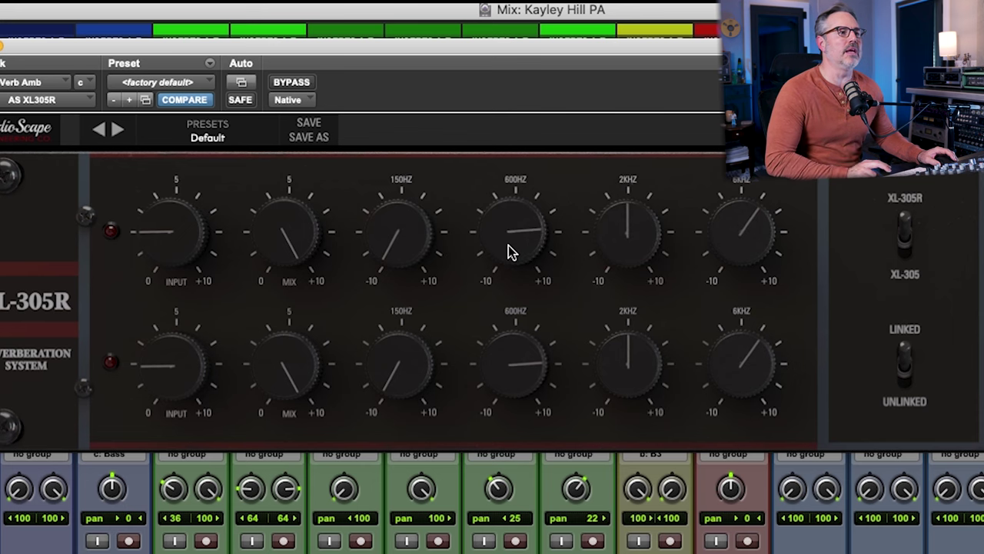
{"action": "mouse_move", "coordinate": [512, 248]}
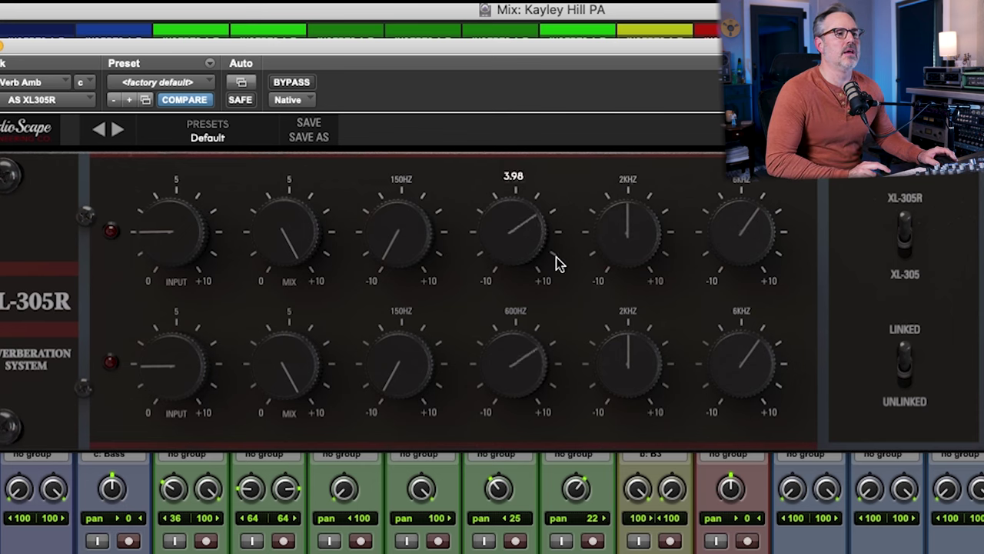
{"action": "left_click_drag", "start_coordinate": [624, 215], "coordinate": [637, 183]}
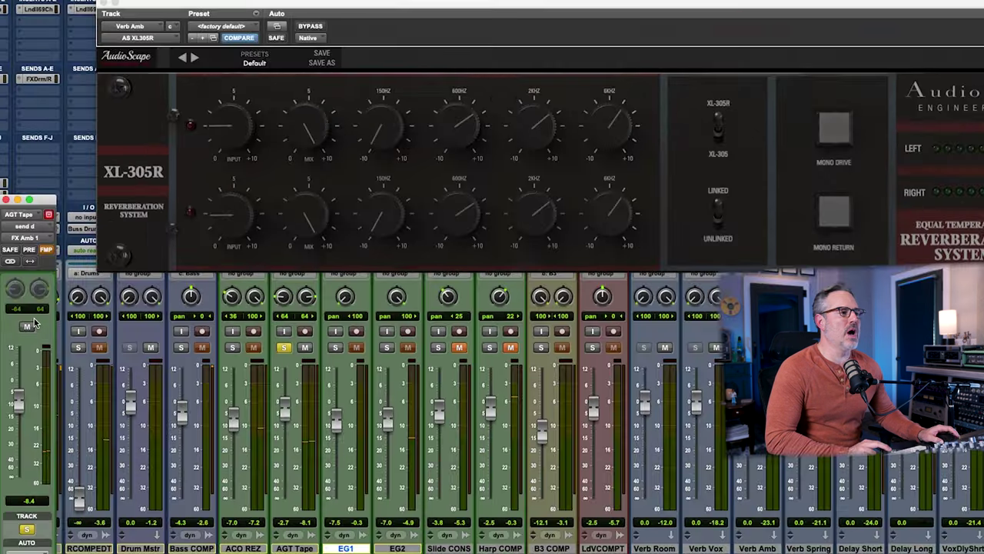
- Pull AGT Tape's reverb send down to about -13 dB and lower the reverb input to about 1.7
{"action": "left_click", "coordinate": [28, 326]}
{"action": "key", "text": "space"}
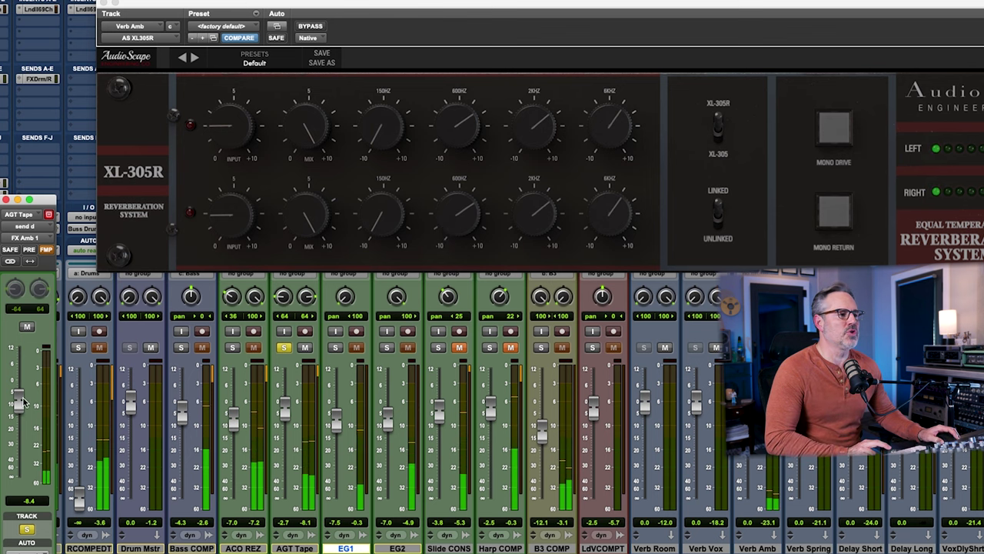
{"action": "left_click_drag", "start_coordinate": [18, 400], "coordinate": [21, 410]}
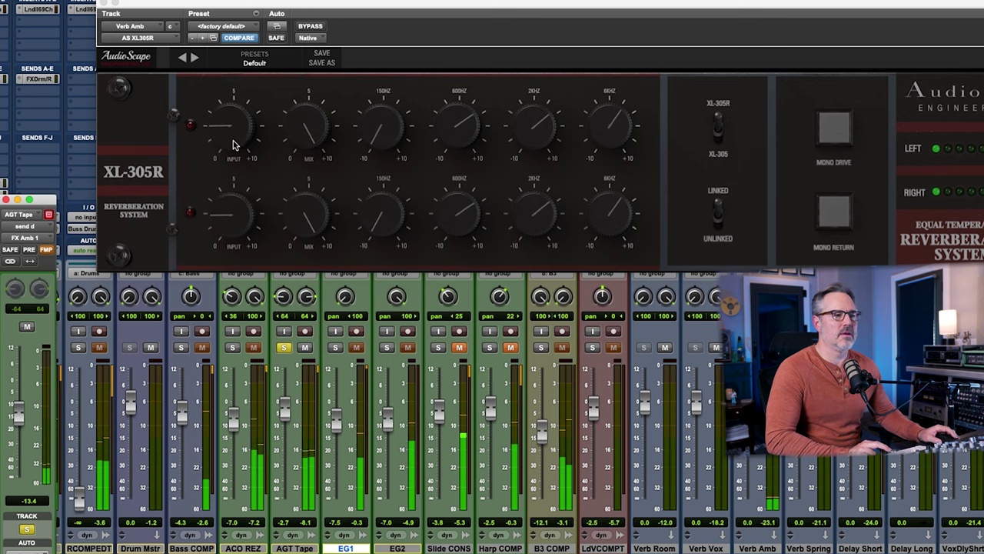
{"action": "mouse_move", "coordinate": [235, 137]}
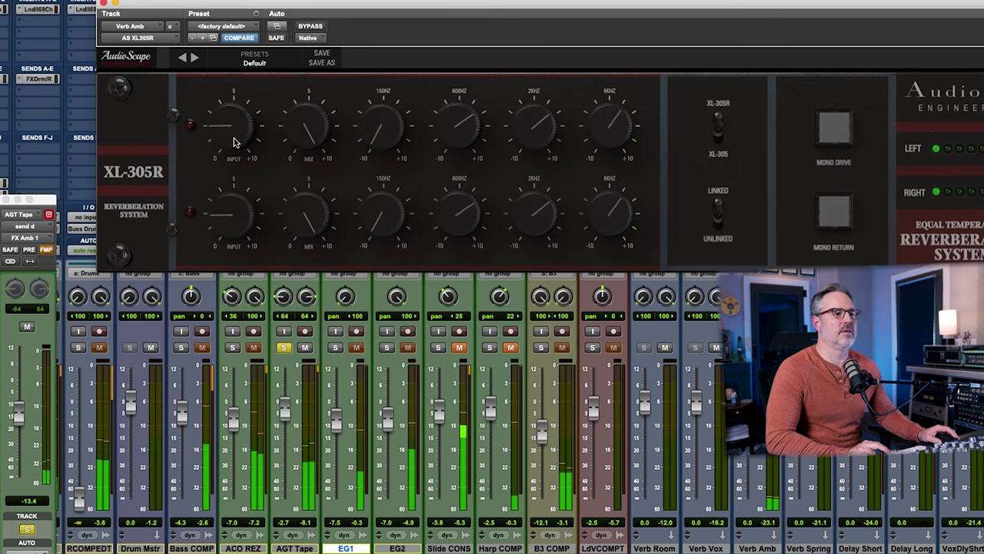
{"action": "left_click_drag", "start_coordinate": [217, 141], "coordinate": [225, 143]}
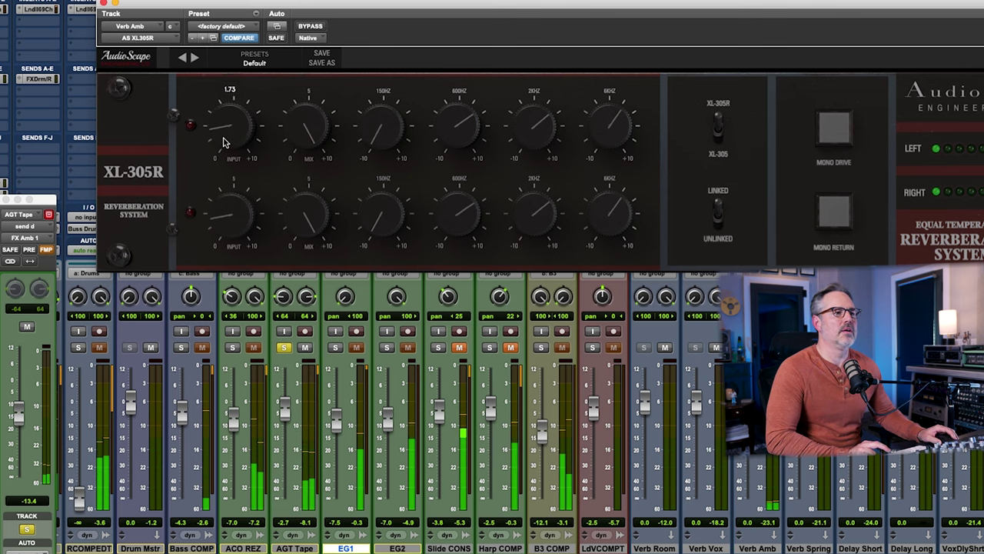
{"action": "mouse_move", "coordinate": [606, 115]}
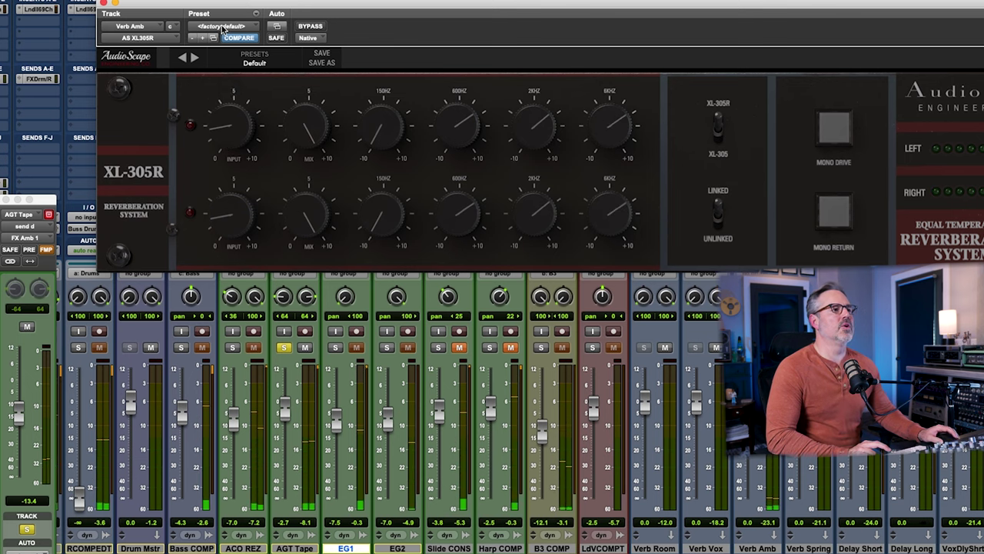
{"action": "left_click", "coordinate": [256, 14]}
{"action": "left_click", "coordinate": [292, 29]}
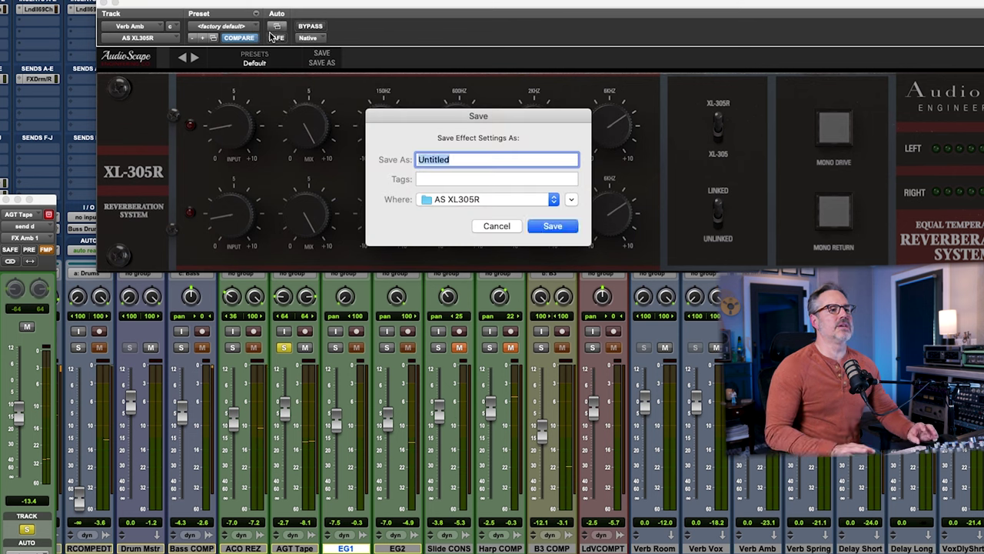
{"action": "type", "text": "Joe C A"}
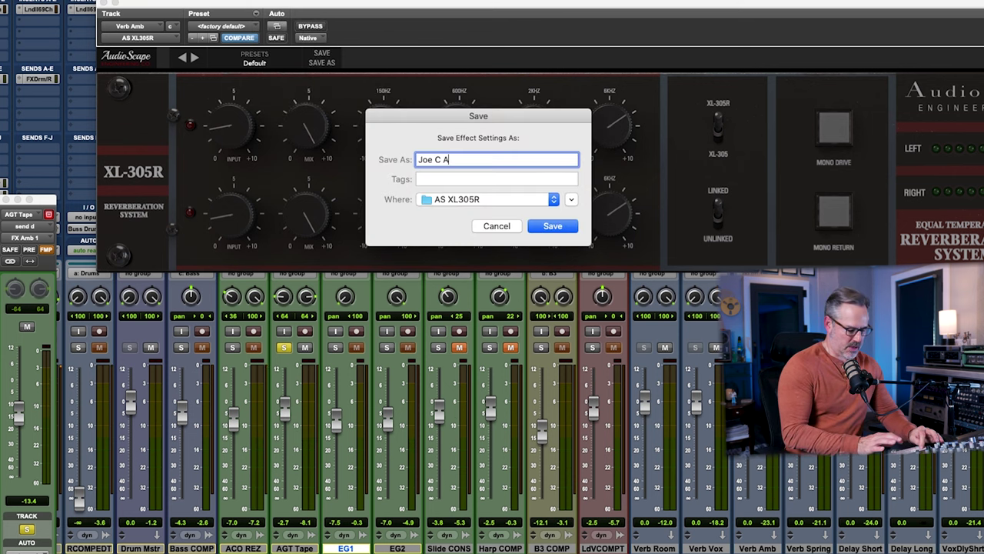
{"action": "type", "text": "coustic 2"}
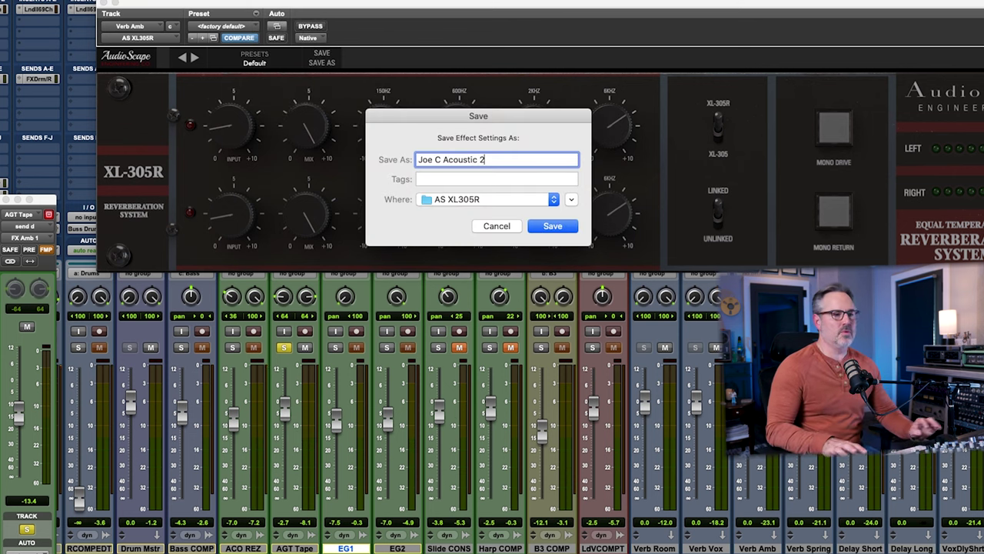
{"action": "key", "text": "Return"}
{"action": "key", "text": "alt+shift+s"}
{"action": "left_click", "coordinate": [103, 3]}
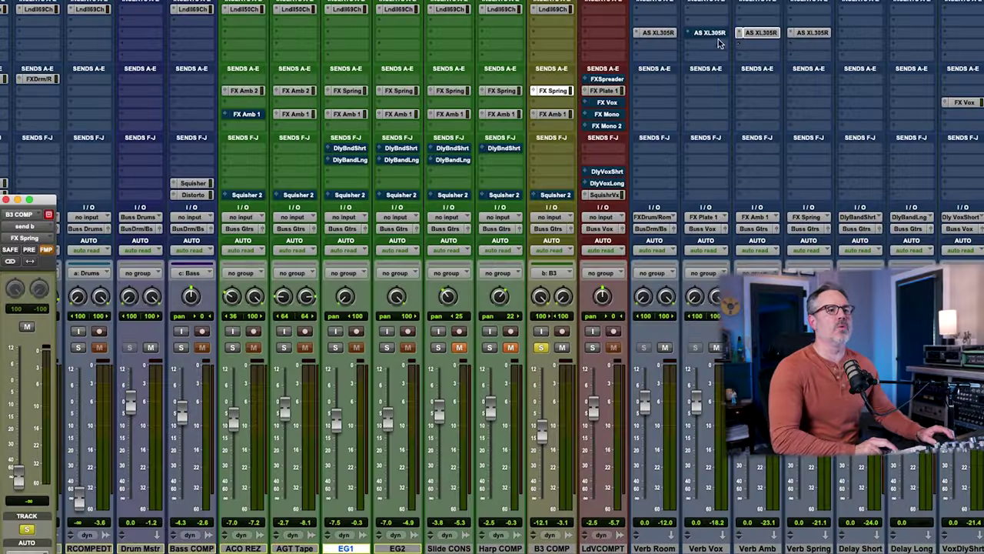
- Open the Verb Spring reverb and raise B3 COMP's send to it to -0.9 dB during playback
{"action": "left_click", "coordinate": [800, 32]}
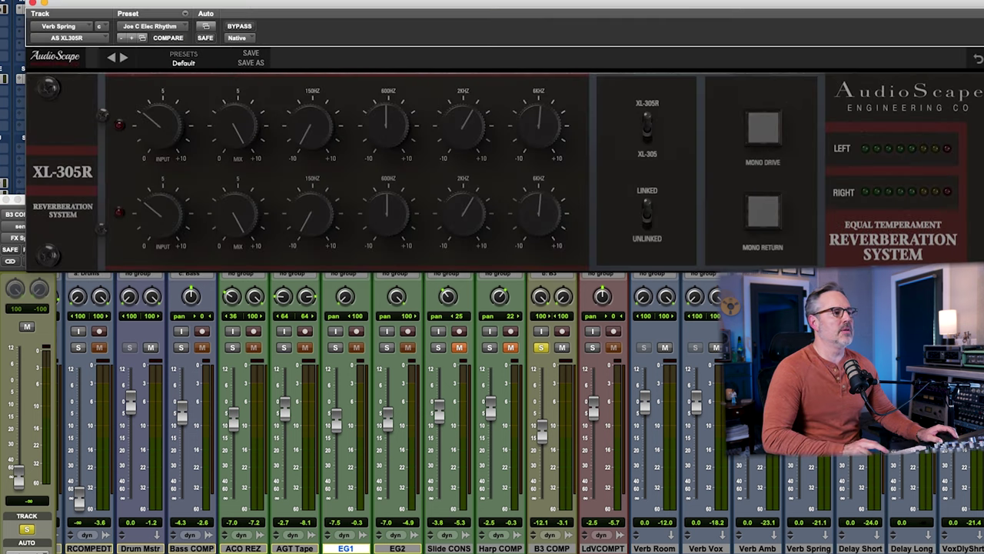
{"action": "key", "text": "space"}
{"action": "left_click_drag", "start_coordinate": [19, 478], "coordinate": [18, 406]}
{"action": "left_click_drag", "start_coordinate": [492, 5], "coordinate": [492, 181]}
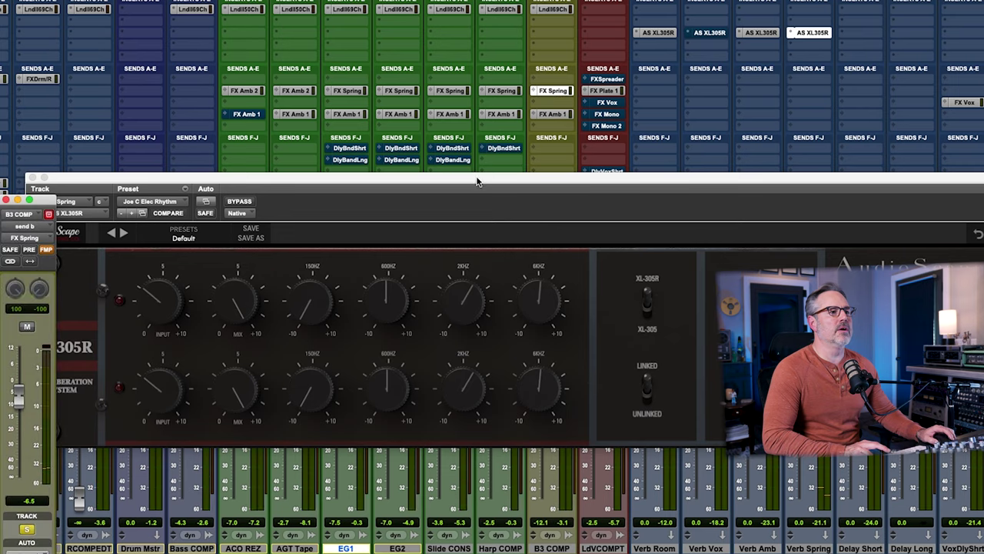
{"action": "left_click_drag", "start_coordinate": [476, 181], "coordinate": [477, 15]}
{"action": "left_click_drag", "start_coordinate": [22, 399], "coordinate": [25, 390]}
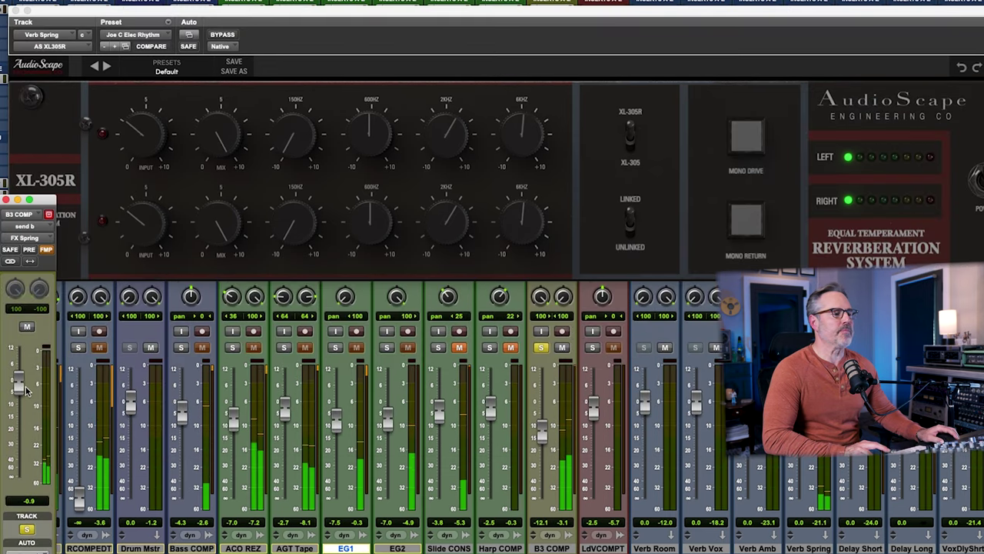
- Set the Verb Spring reverb input to about 5 and compare XL-305 against XL-305R
{"action": "left_click", "coordinate": [152, 130]}
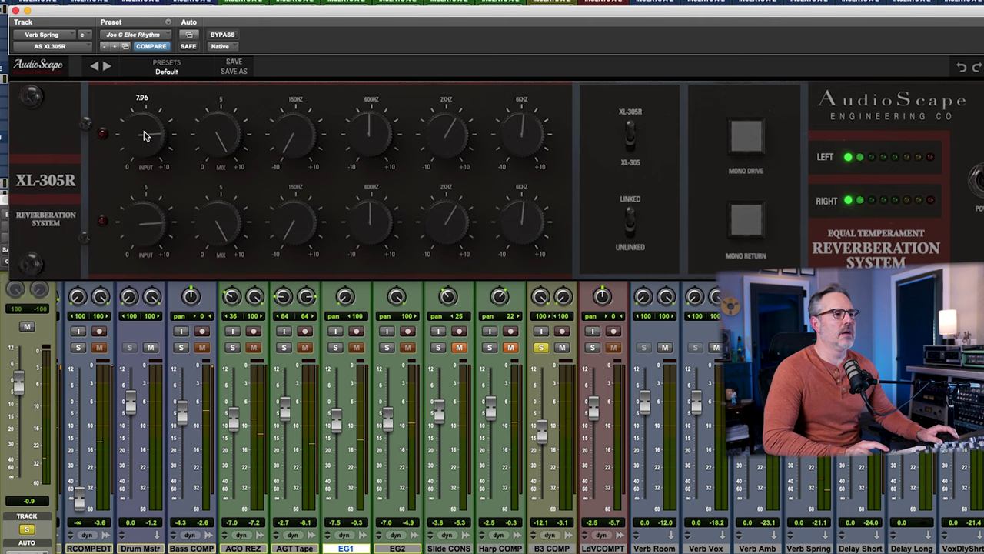
{"action": "left_click_drag", "start_coordinate": [144, 135], "coordinate": [177, 131]}
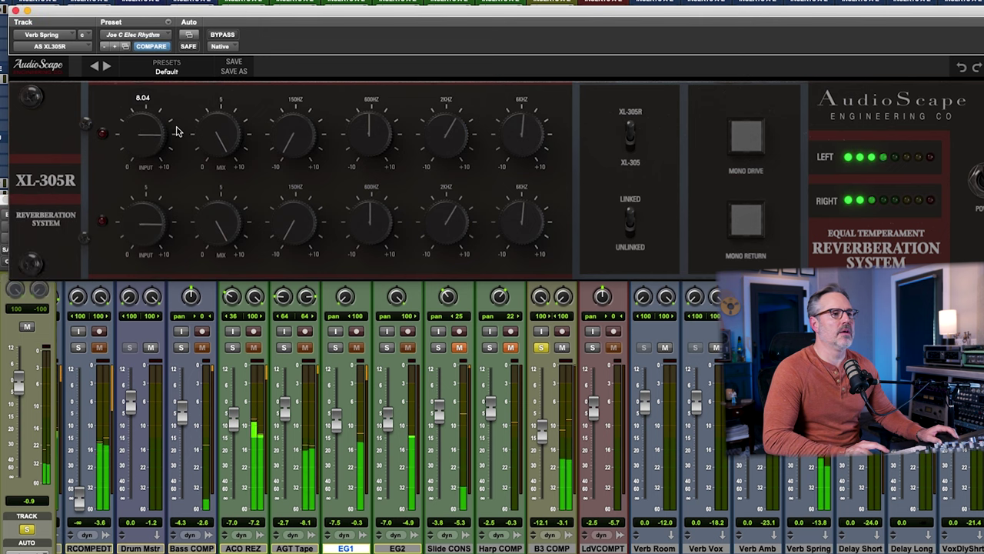
{"action": "left_click", "coordinate": [631, 141]}
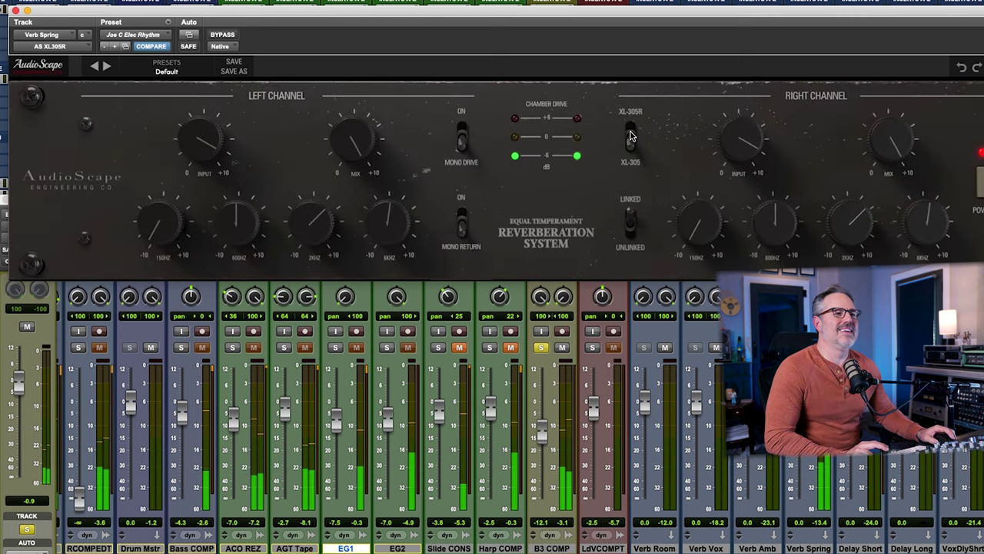
{"action": "left_click", "coordinate": [631, 135]}
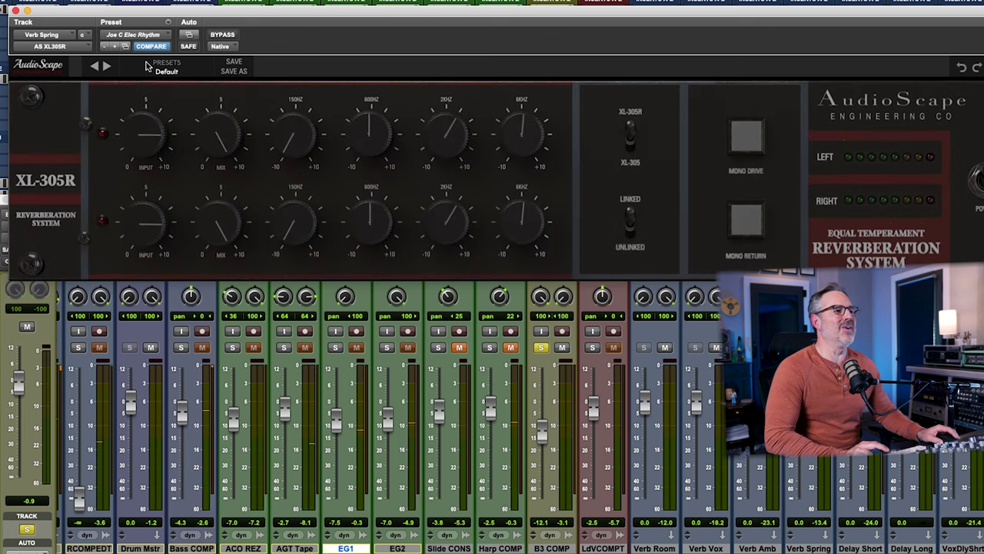
- Load the reverb's factory default preset and start playback
{"action": "left_click", "coordinate": [131, 36]}
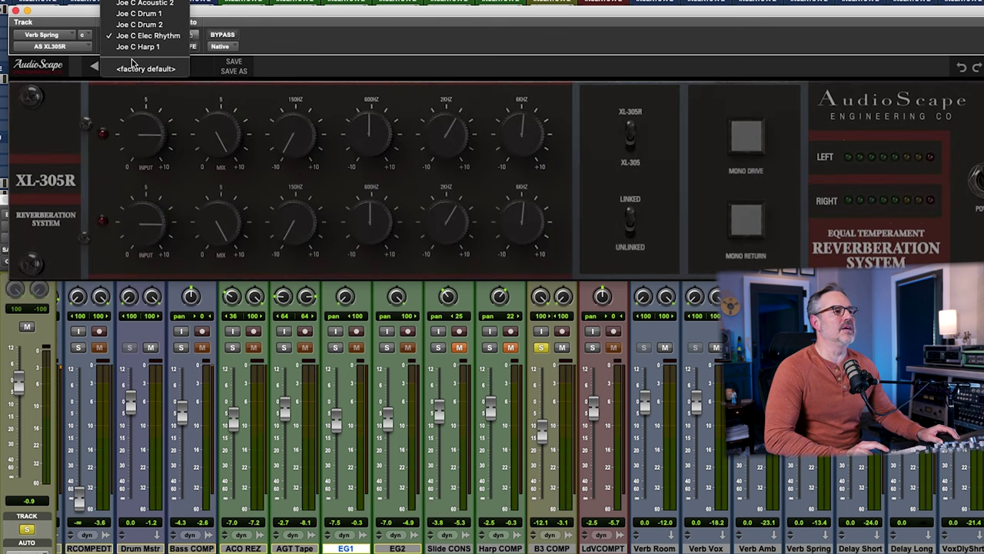
{"action": "left_click", "coordinate": [135, 69]}
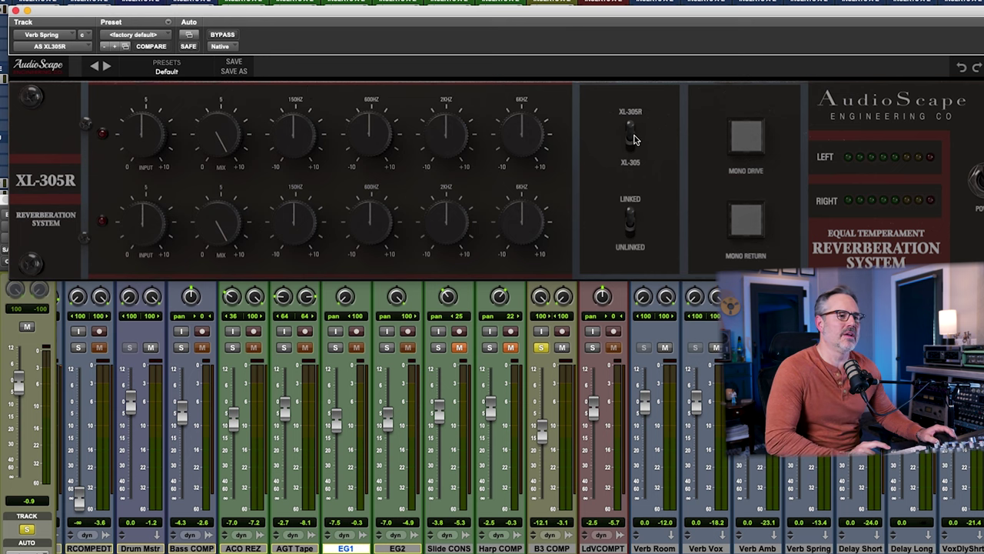
{"action": "key", "text": "space"}
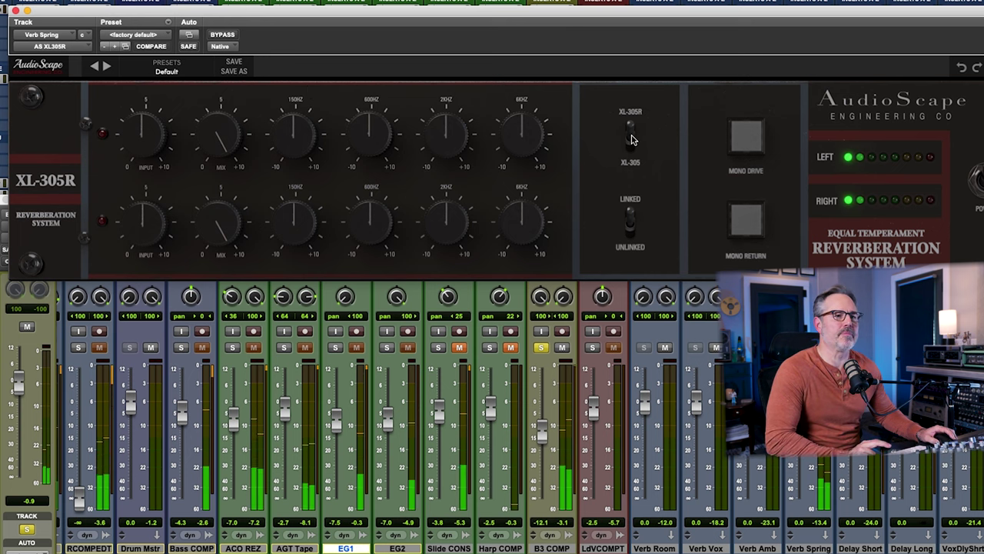
- Toggle the model to XL-305 and back to XL-305R, then set input 4.13 and 150Hz -4.65
{"action": "left_click", "coordinate": [630, 131]}
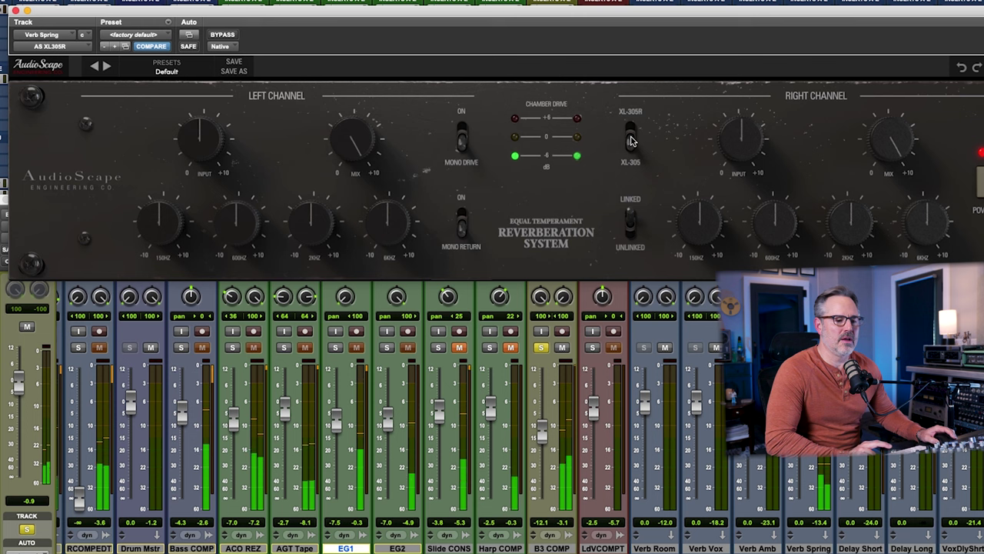
{"action": "left_click", "coordinate": [630, 128]}
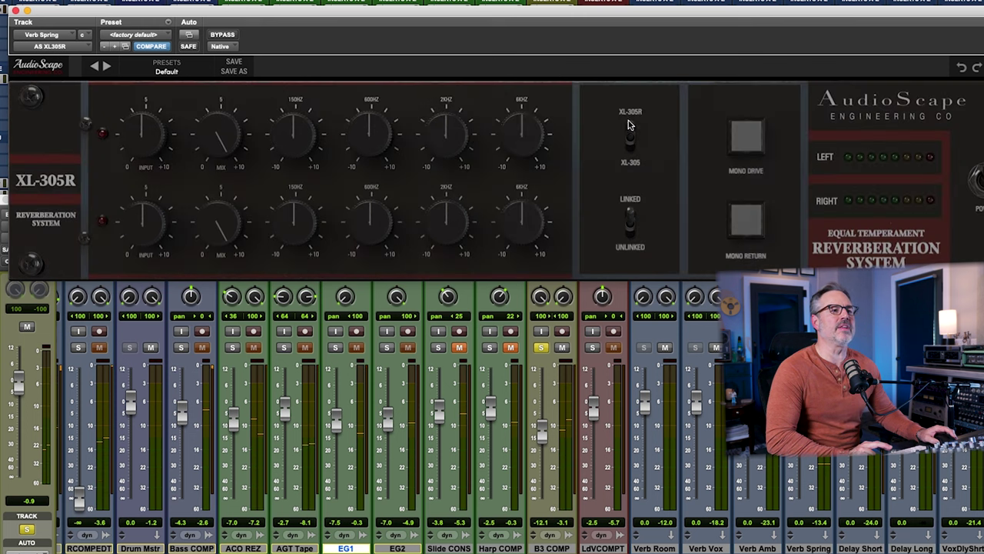
{"action": "left_click_drag", "start_coordinate": [152, 147], "coordinate": [144, 156]}
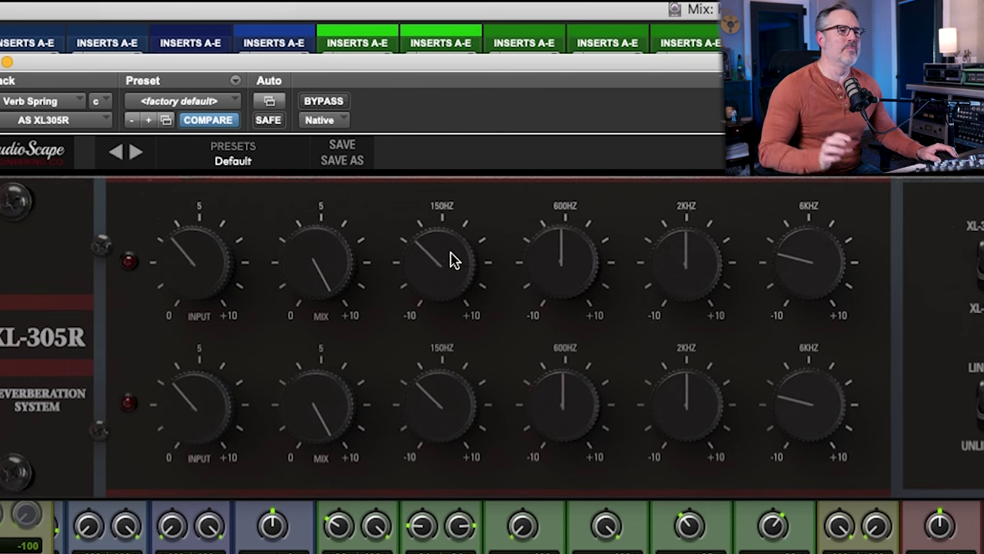
{"action": "left_click_drag", "start_coordinate": [455, 259], "coordinate": [474, 297]}
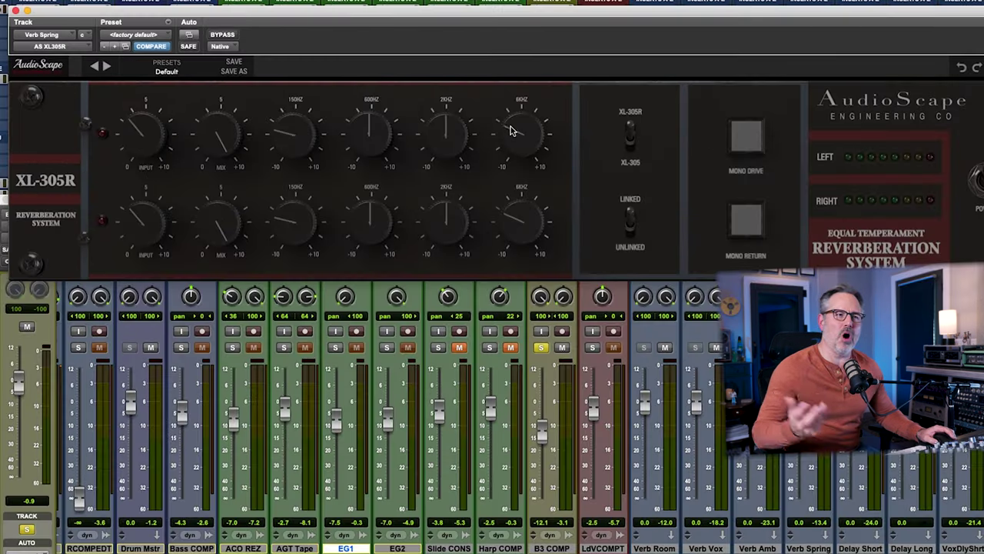
- Audition the EQ, then save the Verb Spring settings as a new preset ending in 'Pad'
{"action": "key", "text": "space"}
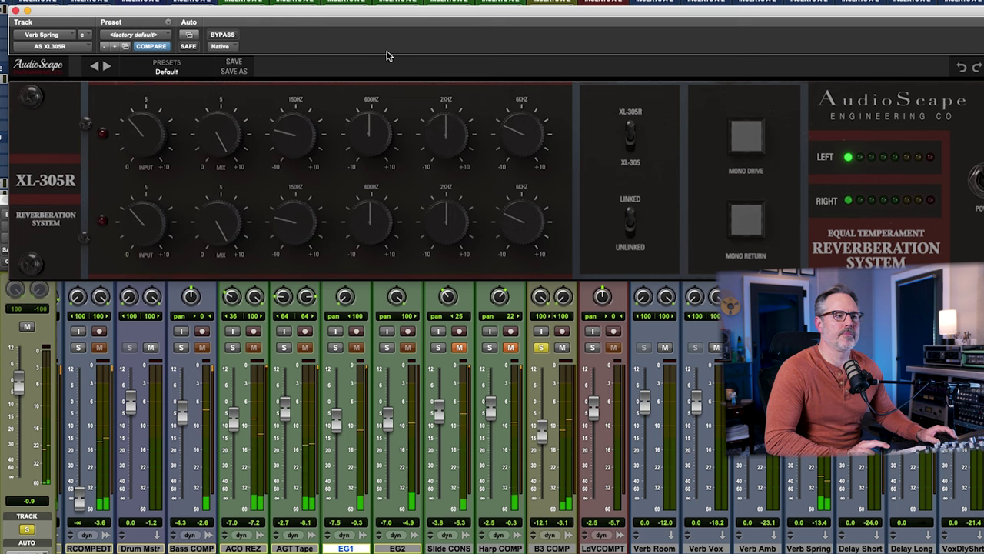
{"action": "left_click", "coordinate": [169, 23]}
{"action": "left_click", "coordinate": [212, 38]}
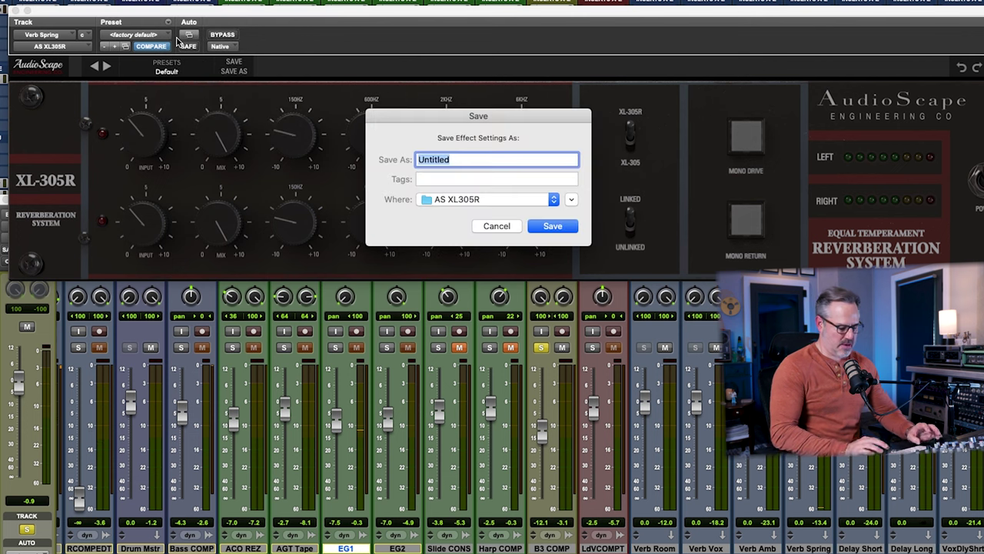
{"action": "type", "text": "Joe C"}
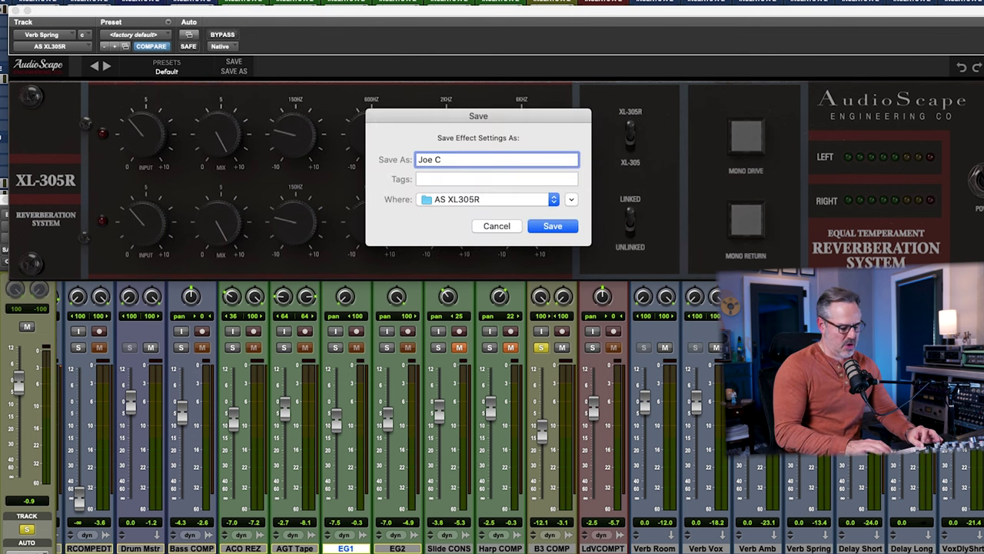
{"action": "type", "text": " Pad"}
{"action": "key", "text": "Return"}
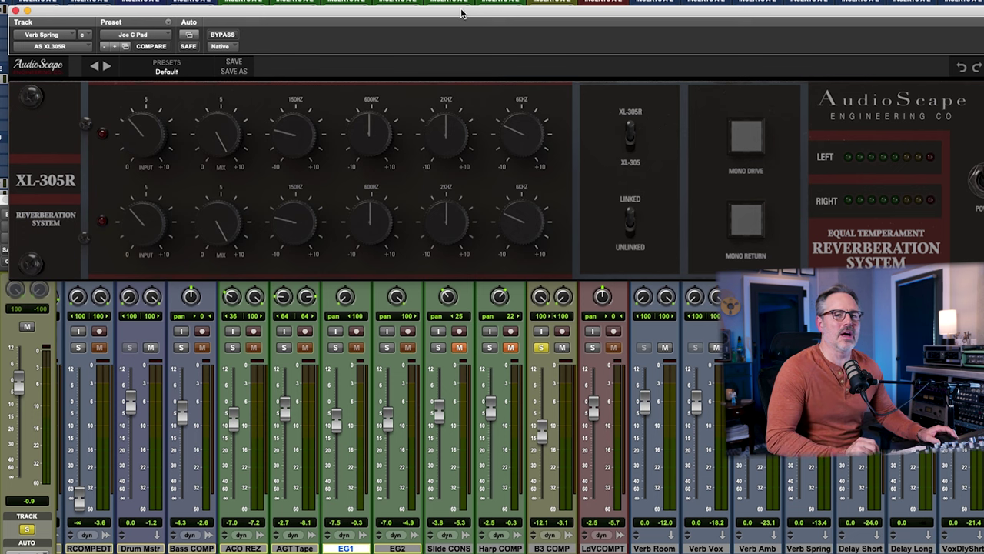
- Solo LdVCOMPT and raise its FX Plate 1 send to about -16.6 dB while playing
{"action": "left_click", "coordinate": [16, 11]}
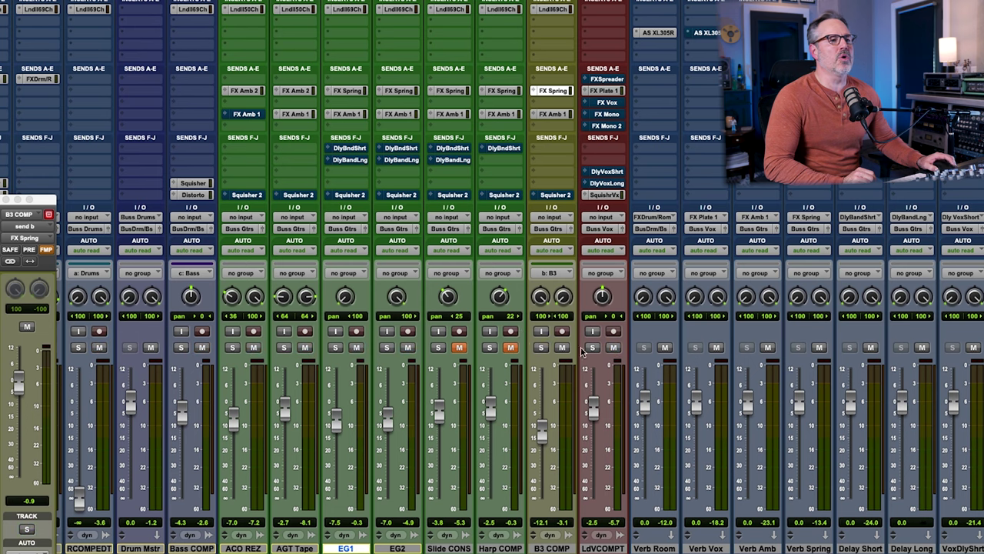
{"action": "left_click", "coordinate": [592, 348]}
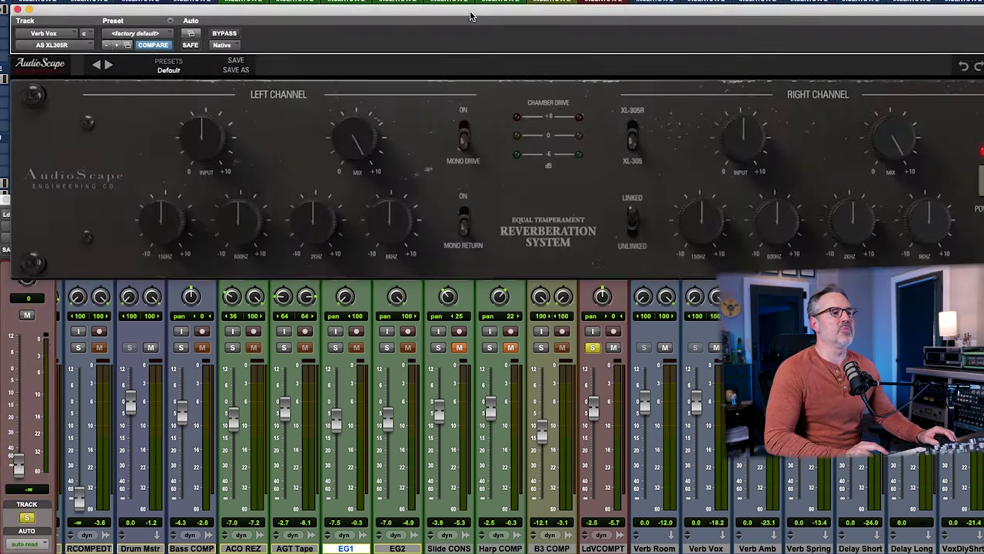
{"action": "left_click_drag", "start_coordinate": [18, 471], "coordinate": [19, 467]}
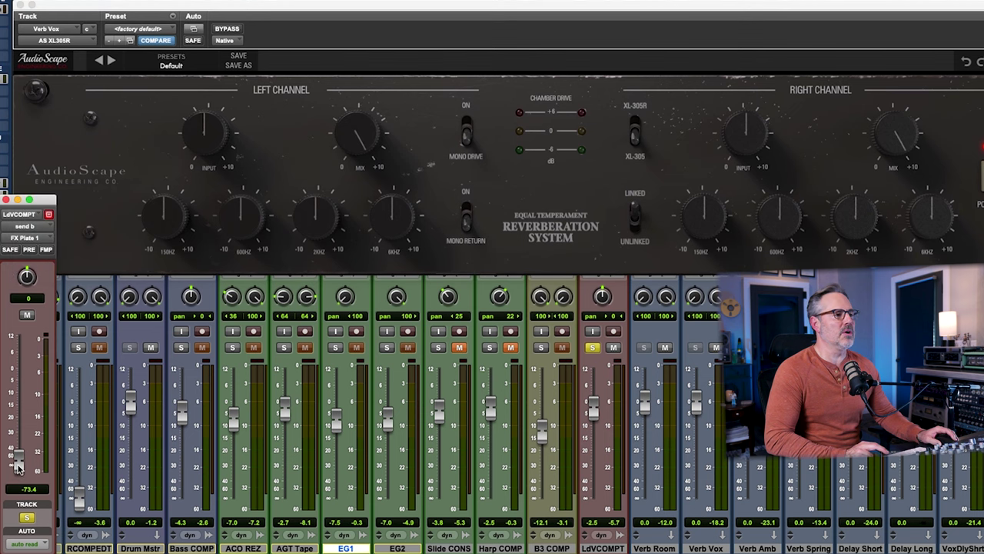
{"action": "key", "text": "space"}
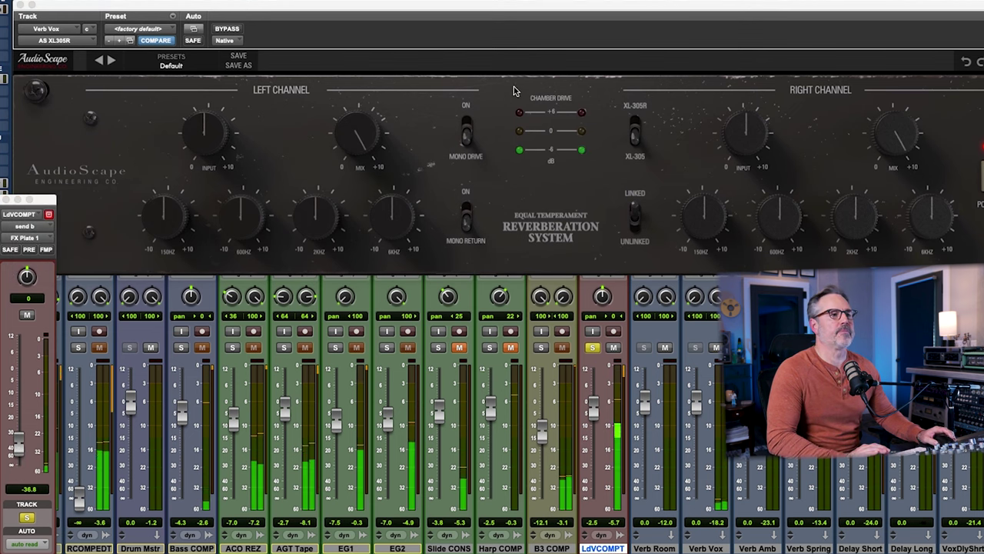
{"action": "left_click_drag", "start_coordinate": [18, 444], "coordinate": [23, 416]}
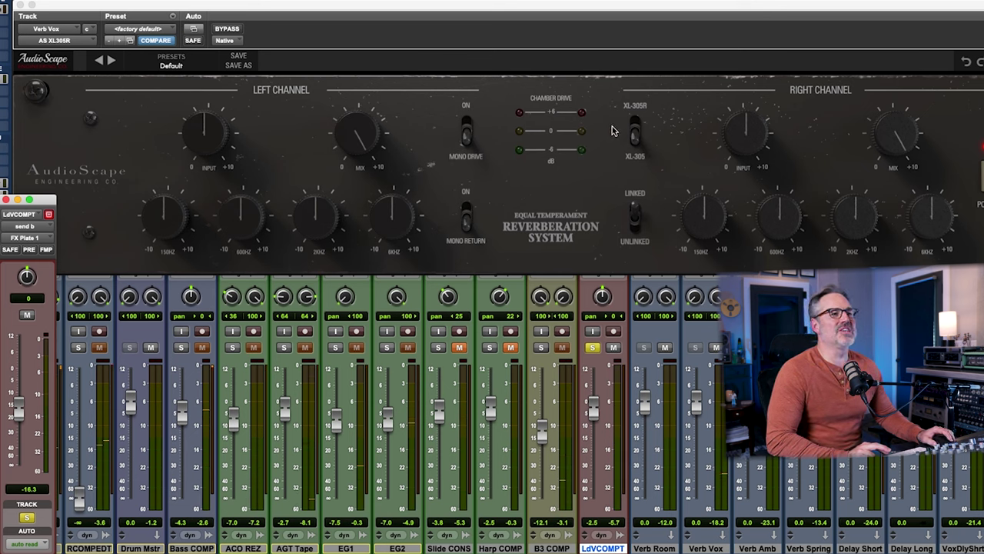
{"action": "left_click", "coordinate": [643, 79]}
{"action": "left_click", "coordinate": [637, 138]}
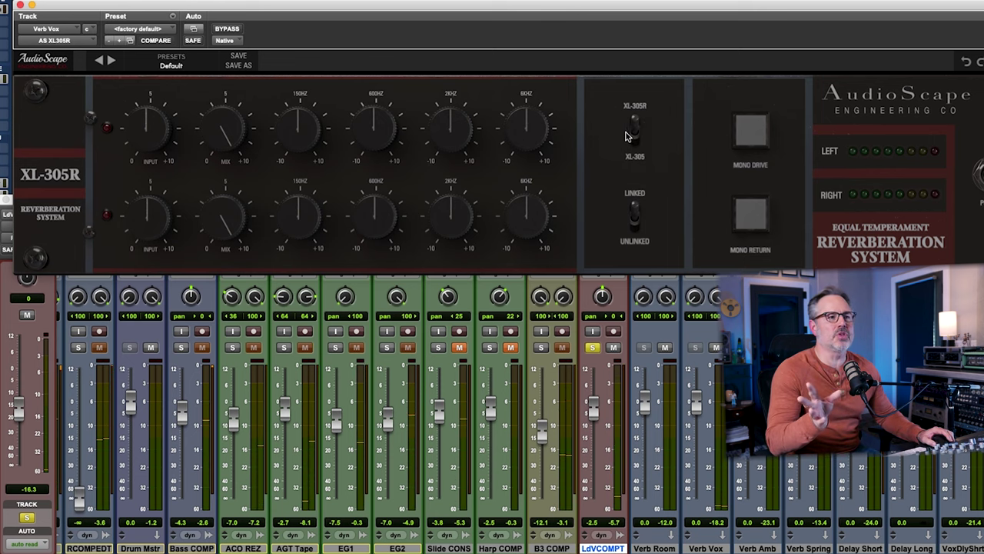
{"action": "left_click", "coordinate": [634, 127]}
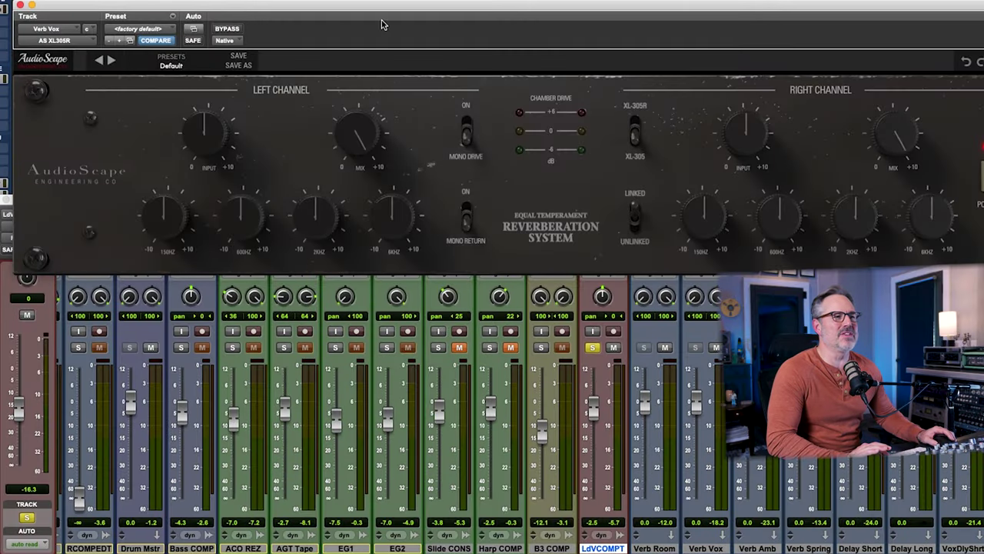
- Cut the Verb Vox 600Hz band to about -3.59 and 150Hz to about -1.68
{"action": "left_click_drag", "start_coordinate": [400, 13], "coordinate": [382, 8]}
{"action": "key", "text": "space"}
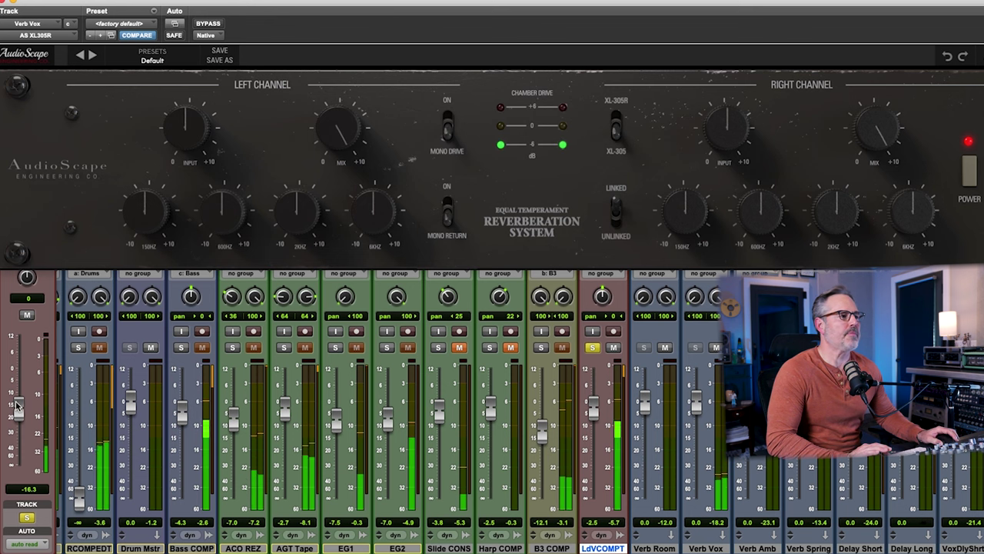
{"action": "left_click", "coordinate": [204, 278]}
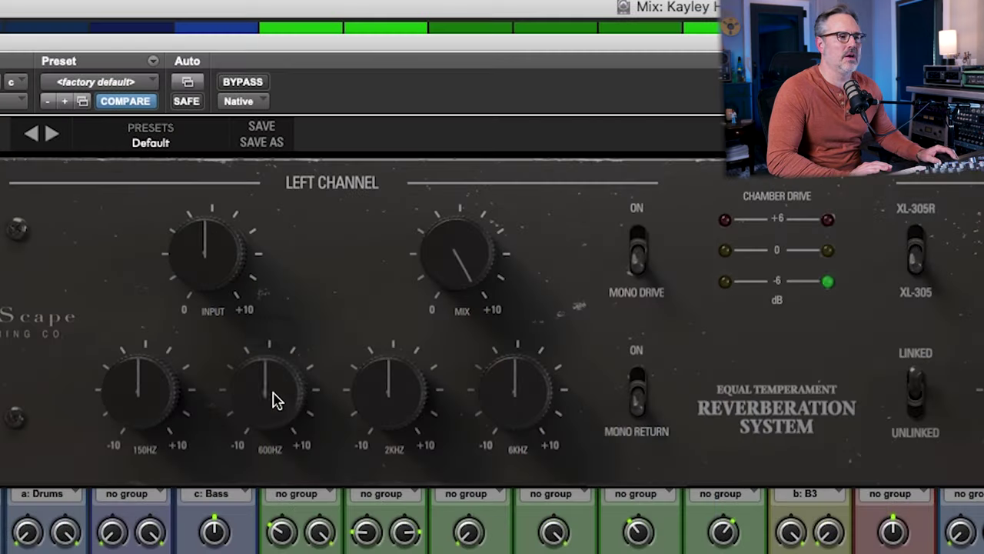
{"action": "left_click_drag", "start_coordinate": [226, 216], "coordinate": [228, 253]}
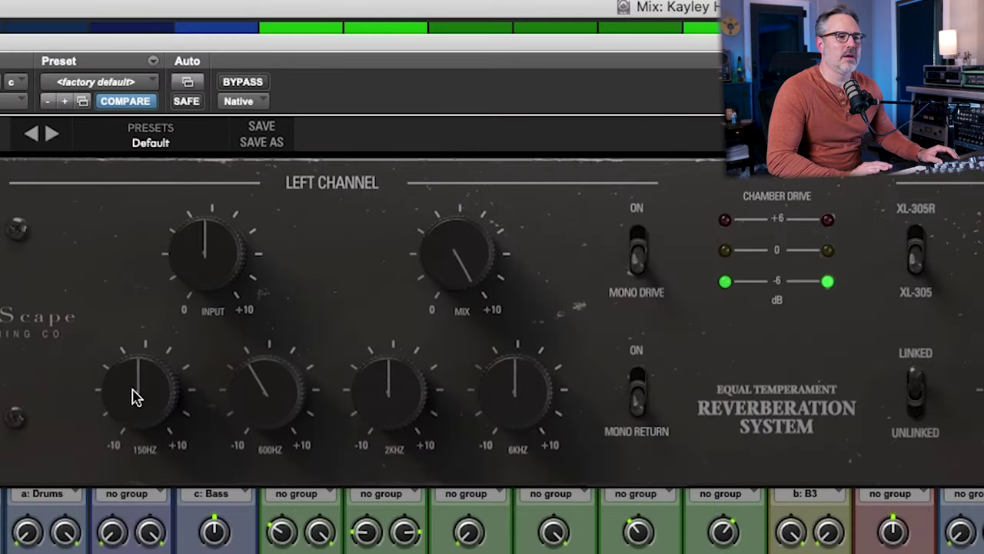
{"action": "mouse_move", "coordinate": [133, 395]}
{"action": "left_mouse_down"}
{"action": "mouse_move", "coordinate": [127, 430]}
{"action": "mouse_move", "coordinate": [137, 408]}
{"action": "left_mouse_up"}
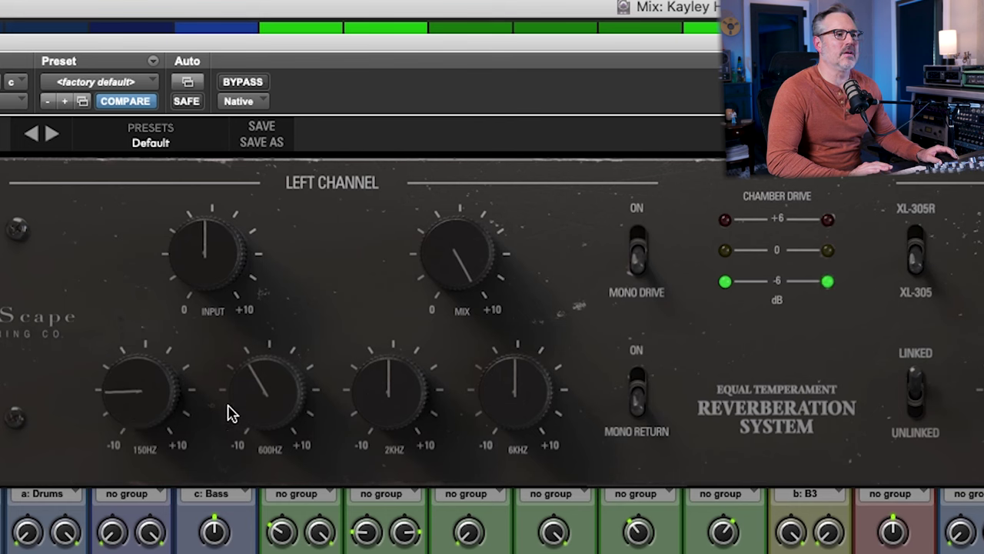
{"action": "left_click_drag", "start_coordinate": [123, 411], "coordinate": [132, 392]}
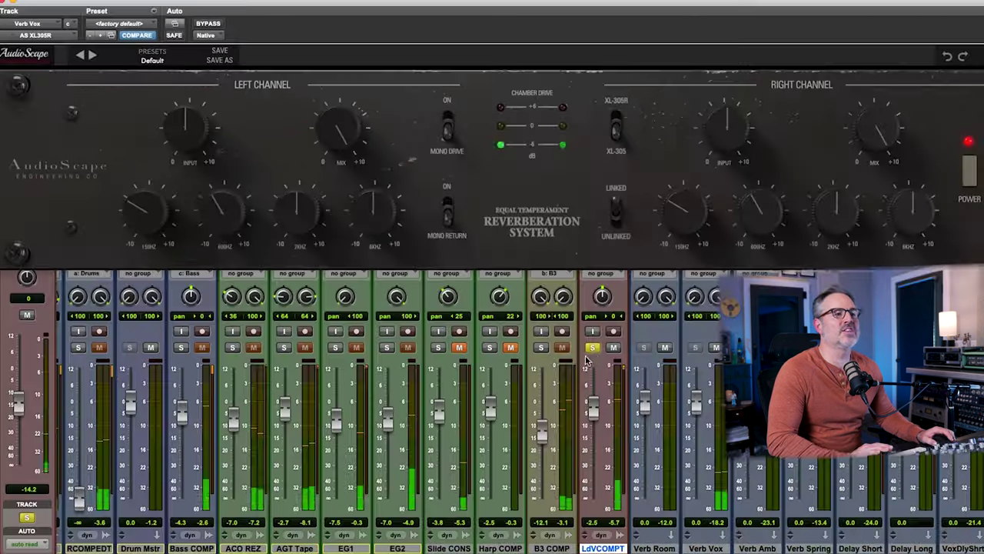
{"action": "key", "text": "space"}
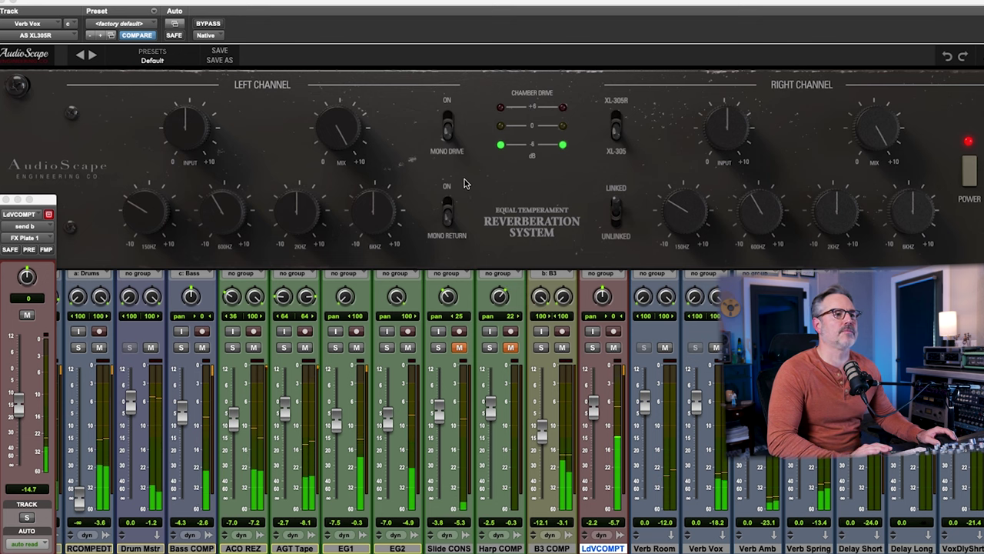
- Save the settings as a new preset ending in 'VOX1' and solo LdVCOMPT
{"action": "left_click", "coordinate": [154, 12]}
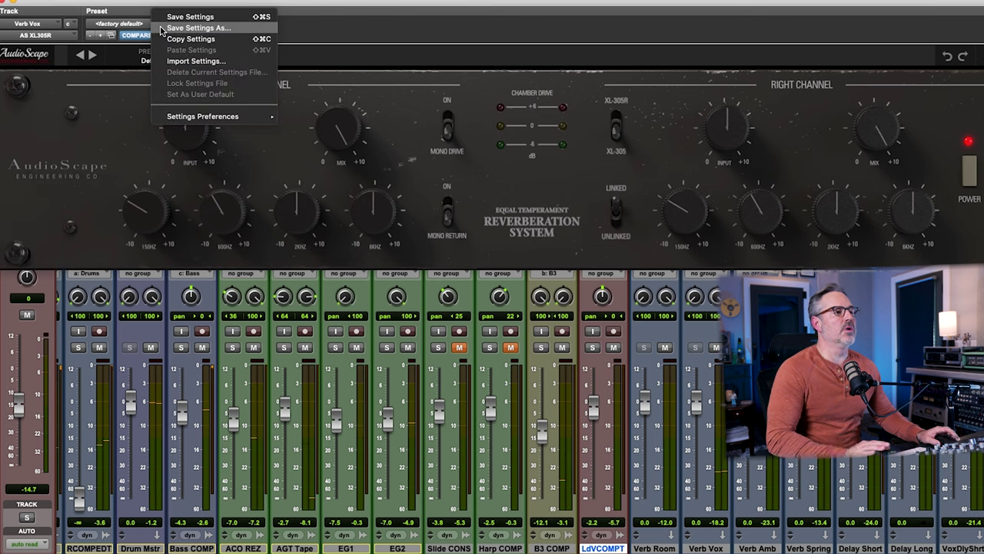
{"action": "left_click", "coordinate": [193, 27]}
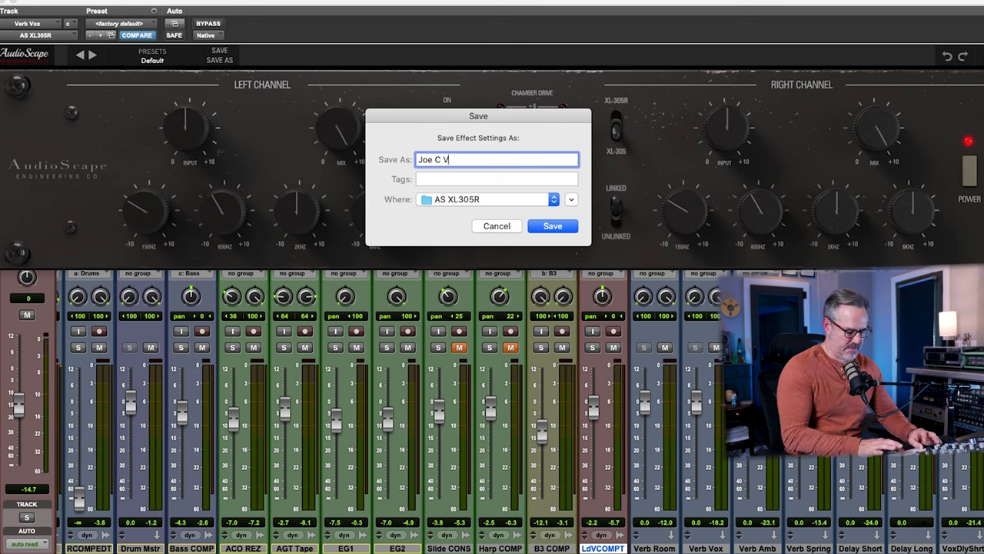
{"action": "type", "text": "Joe C VOX1"}
{"action": "key", "text": "Return"}
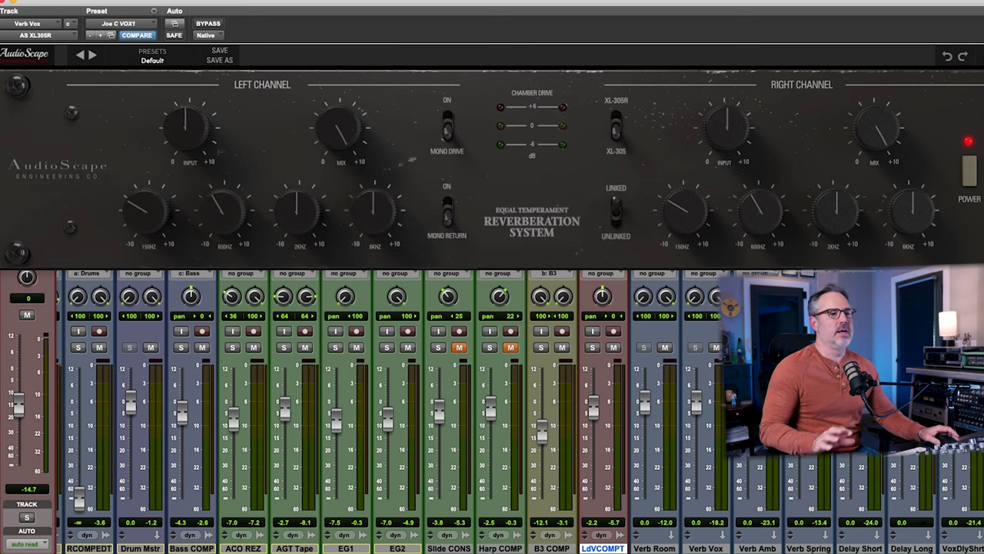
{"action": "left_click", "coordinate": [591, 347]}
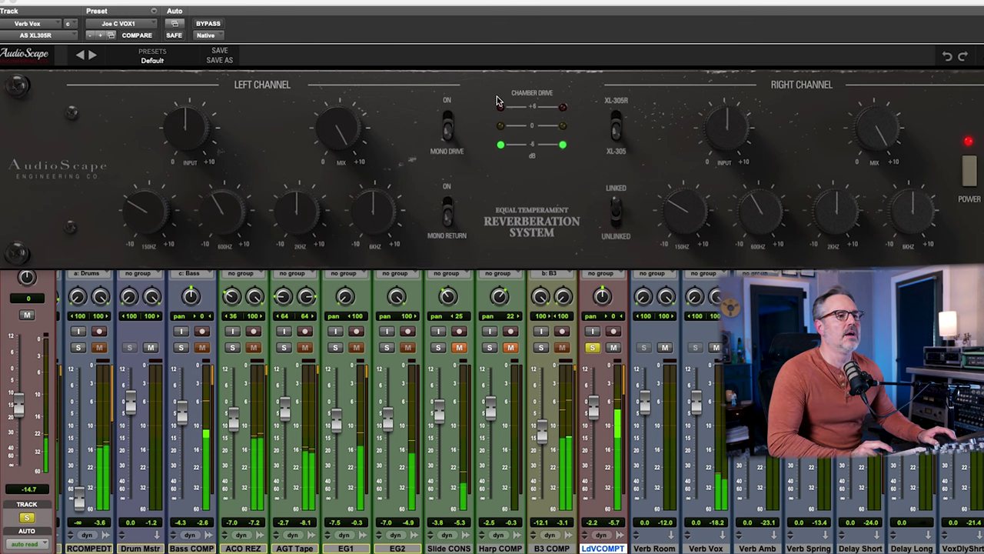
- Reload the factory default reverb, raise the vocal send to -12.6 dB and linked inputs to 8.37
{"action": "left_click", "coordinate": [615, 121]}
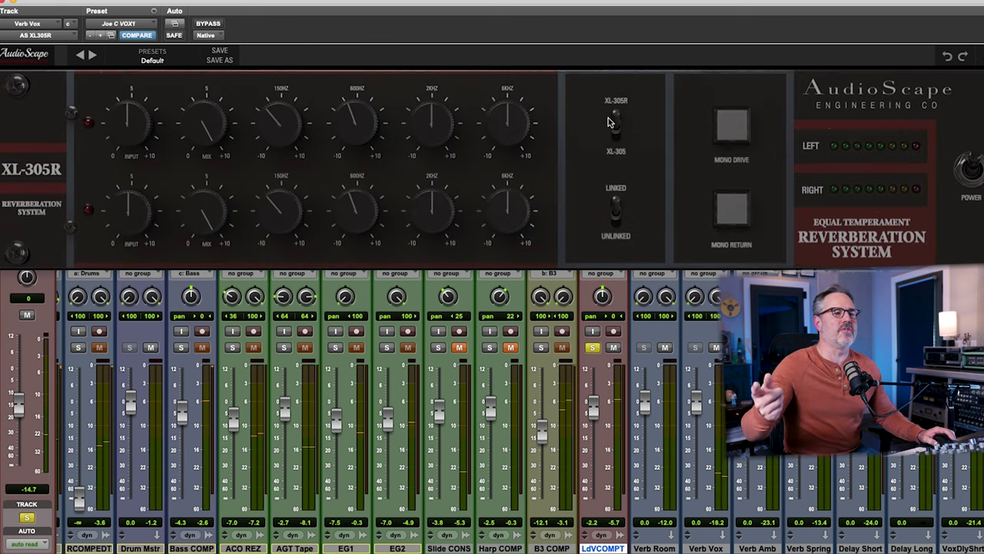
{"action": "left_click", "coordinate": [123, 26]}
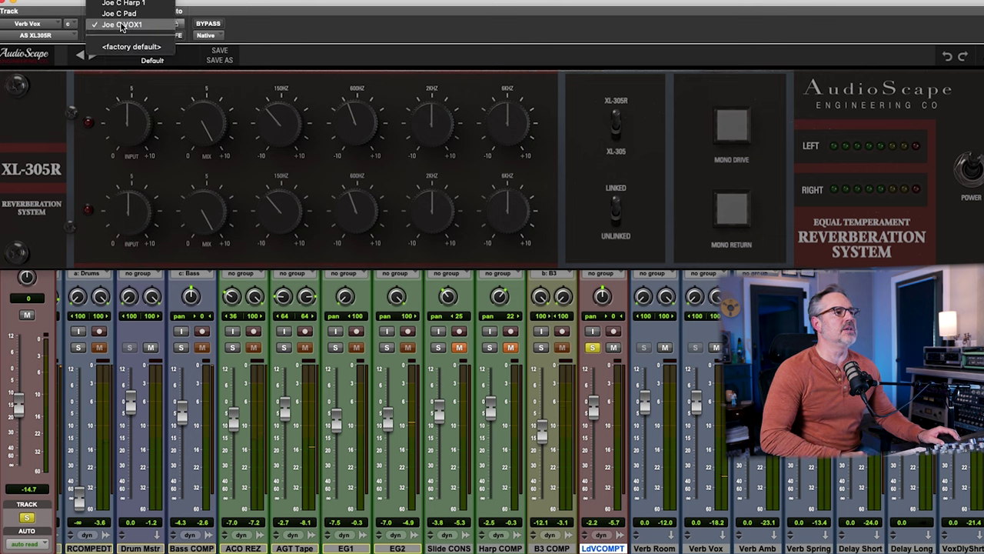
{"action": "left_click", "coordinate": [121, 46]}
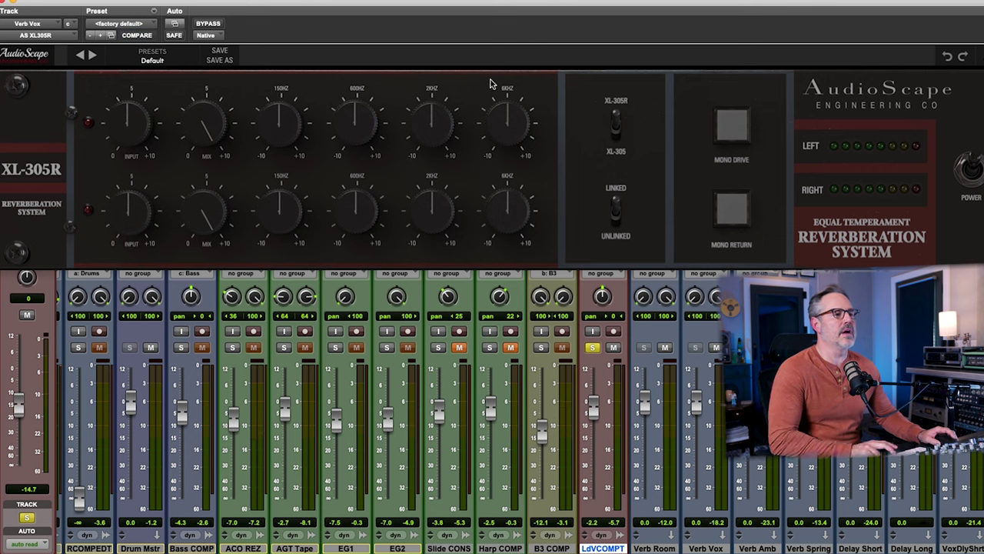
{"action": "left_click_drag", "start_coordinate": [19, 400], "coordinate": [21, 392]}
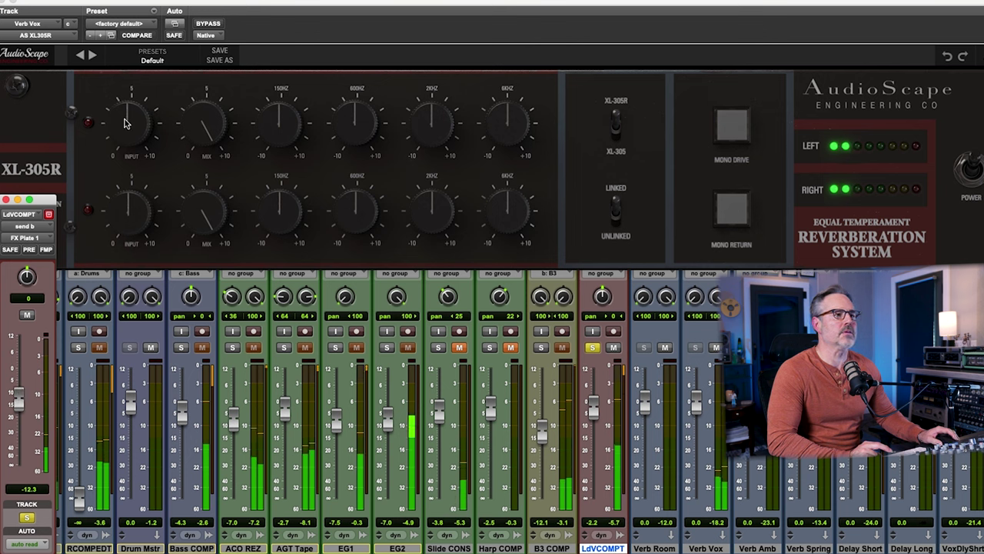
{"action": "left_click_drag", "start_coordinate": [127, 123], "coordinate": [140, 87]}
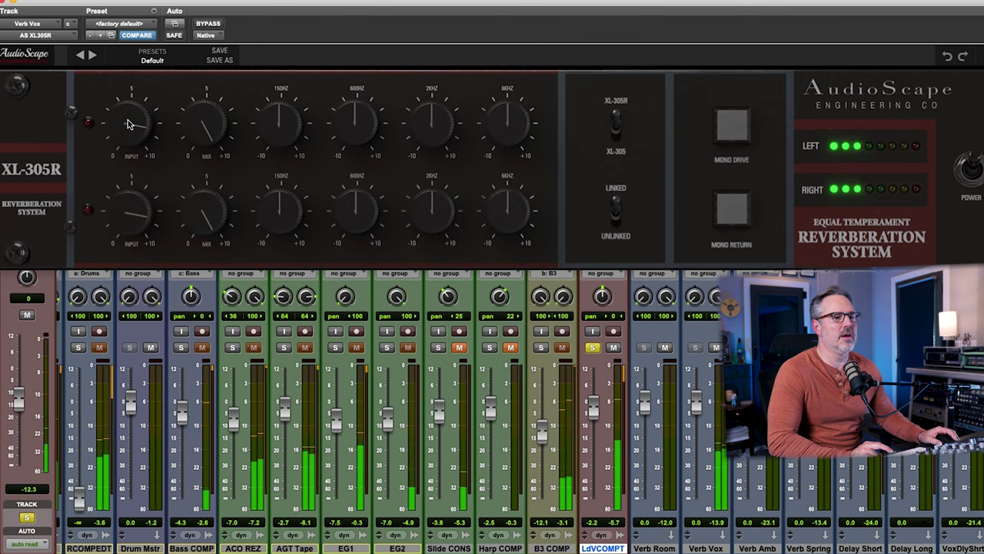
- Raise the LdVCOMPT send b level from about -30.2 to about -28.5 dB
{"action": "scroll", "coordinate": [130, 126], "scroll_direction": "down", "scroll_amount": 2}
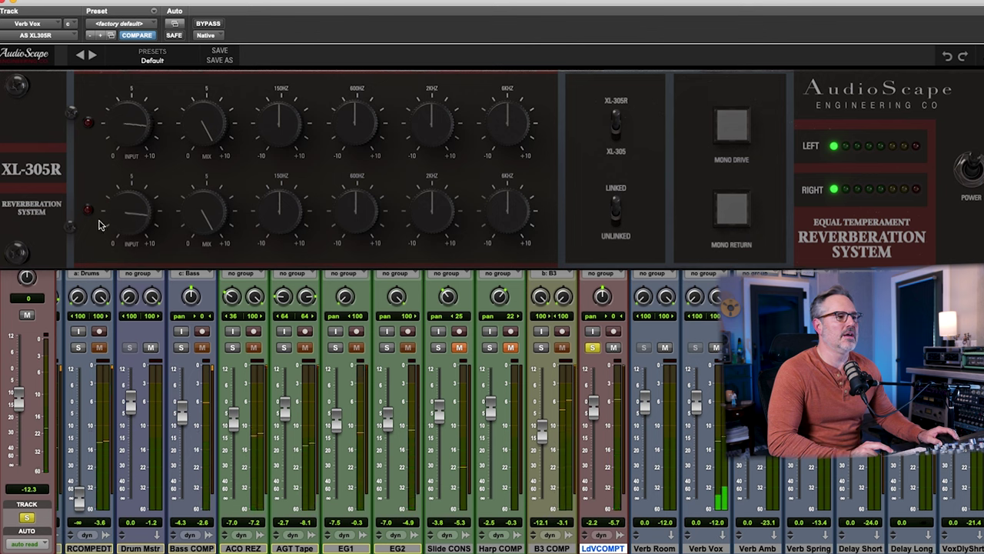
{"action": "left_click", "coordinate": [21, 410]}
{"action": "left_click_drag", "start_coordinate": [21, 435], "coordinate": [21, 408]}
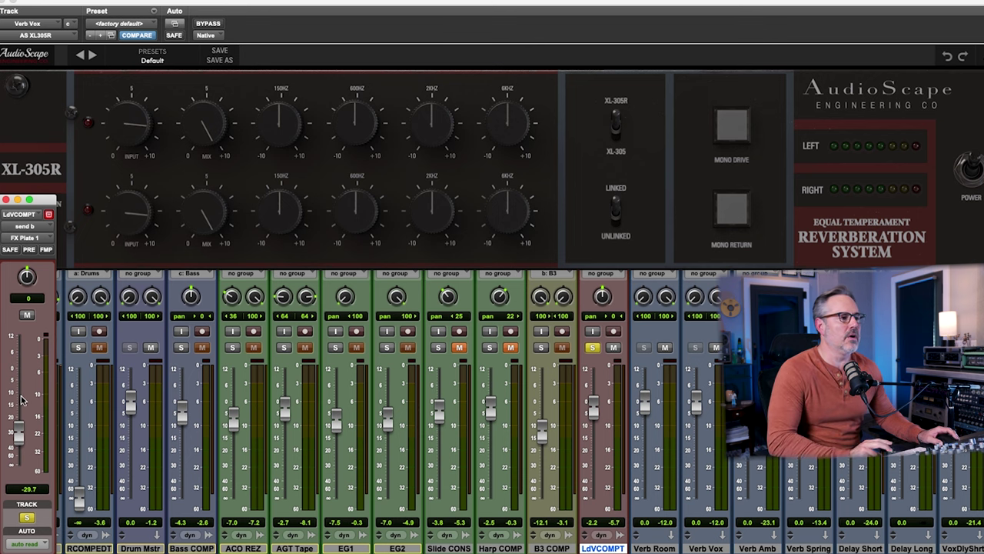
{"action": "left_click_drag", "start_coordinate": [18, 435], "coordinate": [17, 431]}
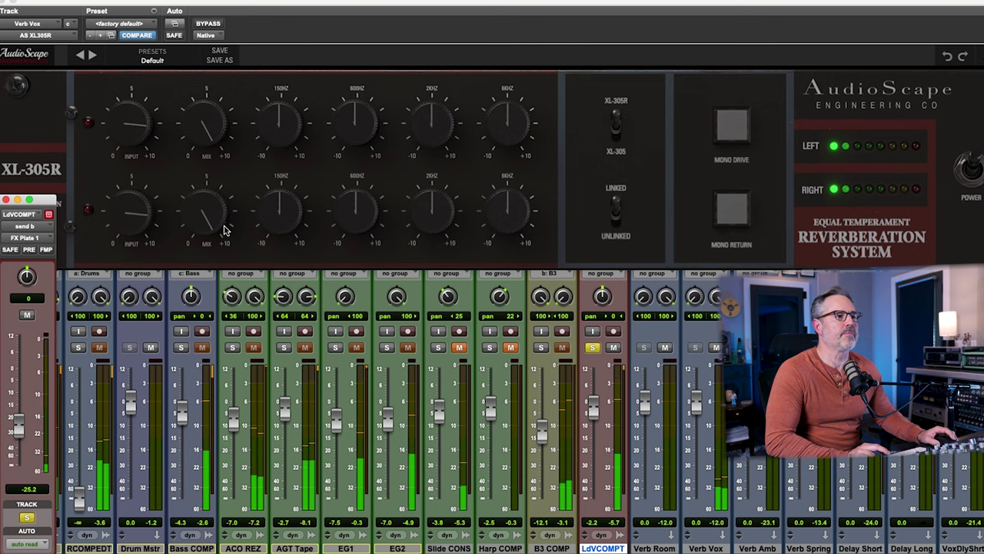
{"action": "left_click", "coordinate": [156, 13]}
- Save the reverb settings as a new 'VOX LONG' preset, then reload the factory default
{"action": "left_click", "coordinate": [155, 13]}
{"action": "left_click", "coordinate": [163, 29]}
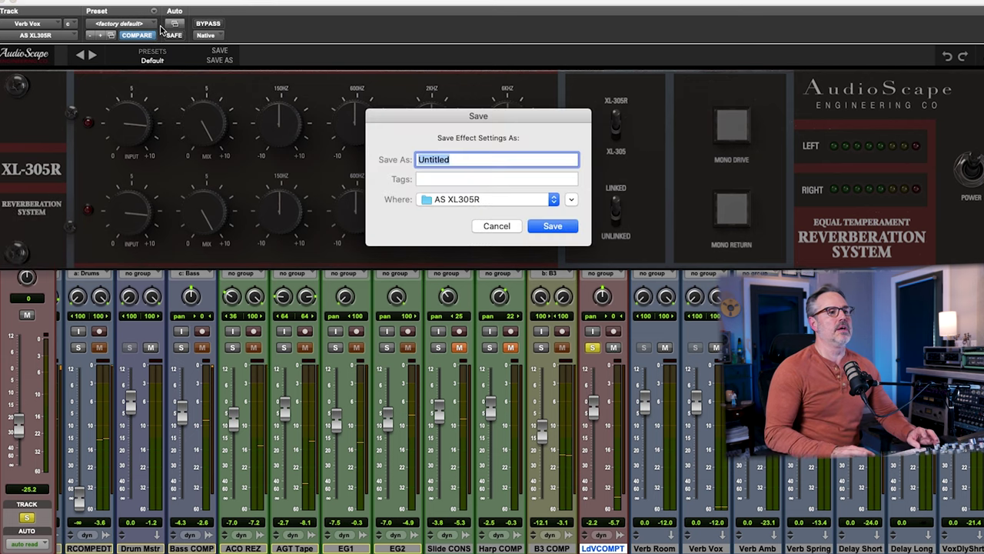
{"action": "type", "text": "Joe C VOX LONG"}
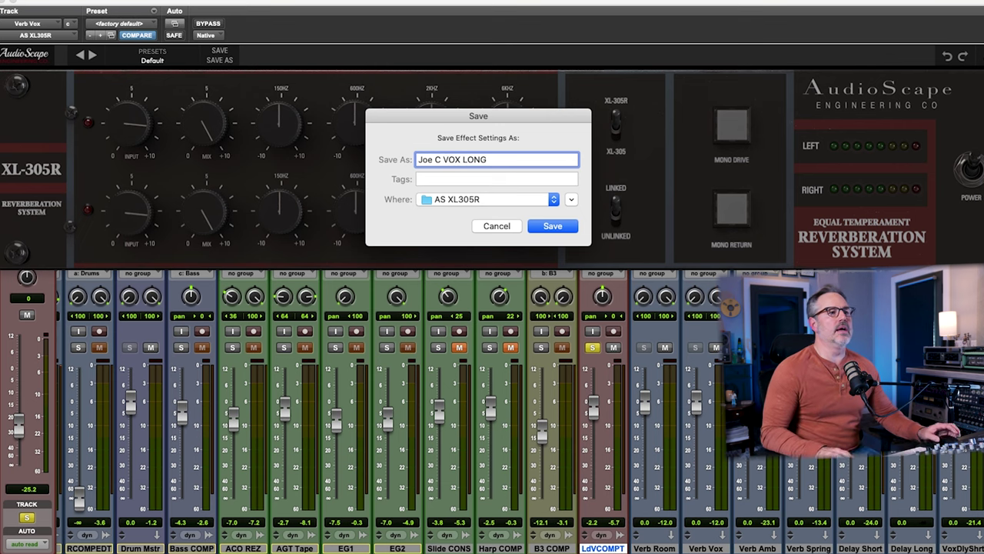
{"action": "key", "text": "Return"}
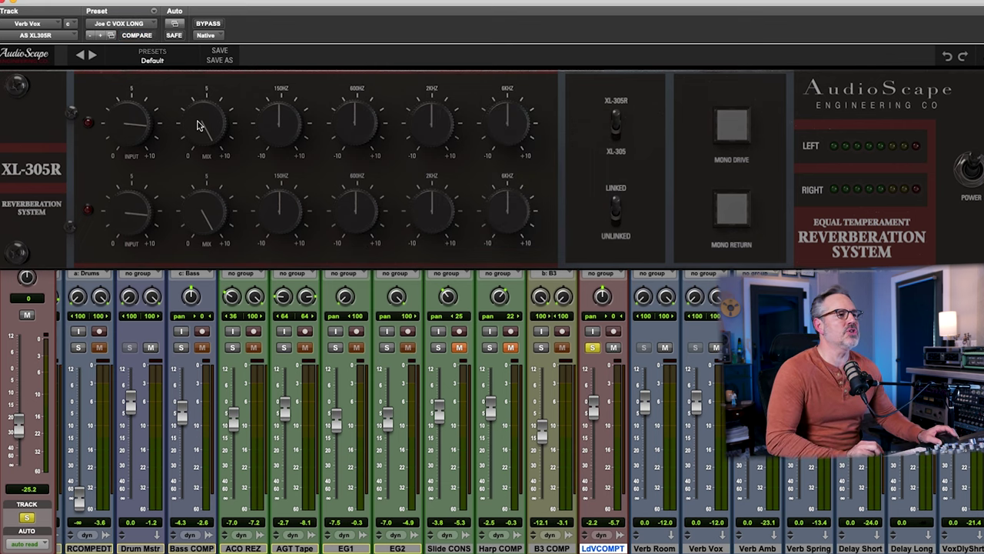
{"action": "left_click", "coordinate": [126, 26]}
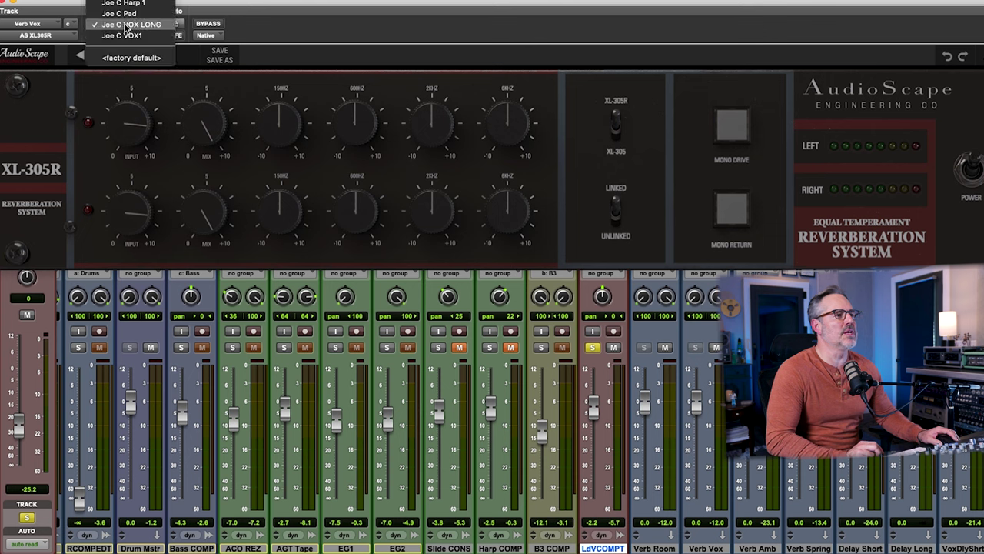
{"action": "left_click", "coordinate": [135, 58]}
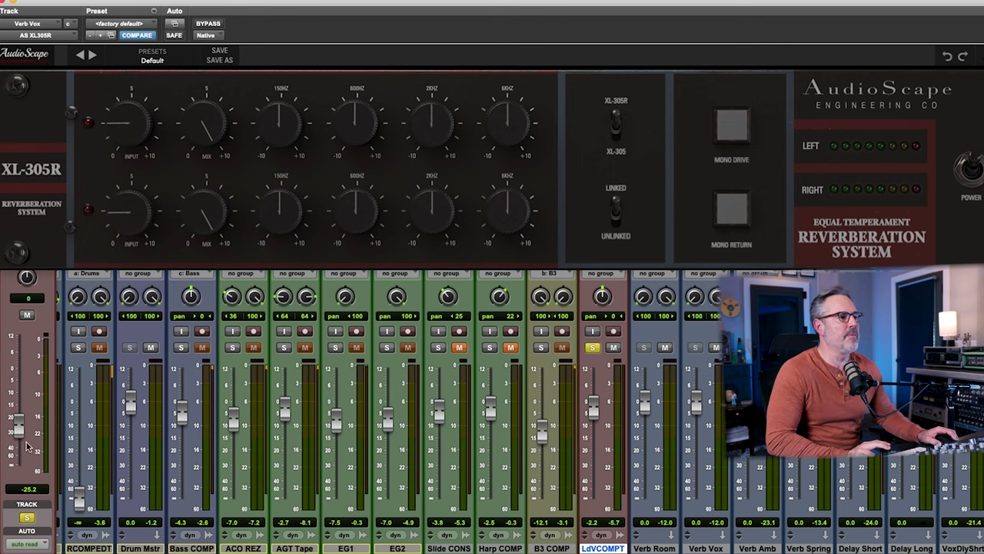
- Raise the vocal send to about -7.8 dB and boost the reverb's 2KHZ band to about 4
{"action": "left_click_drag", "start_coordinate": [18, 424], "coordinate": [20, 397]}
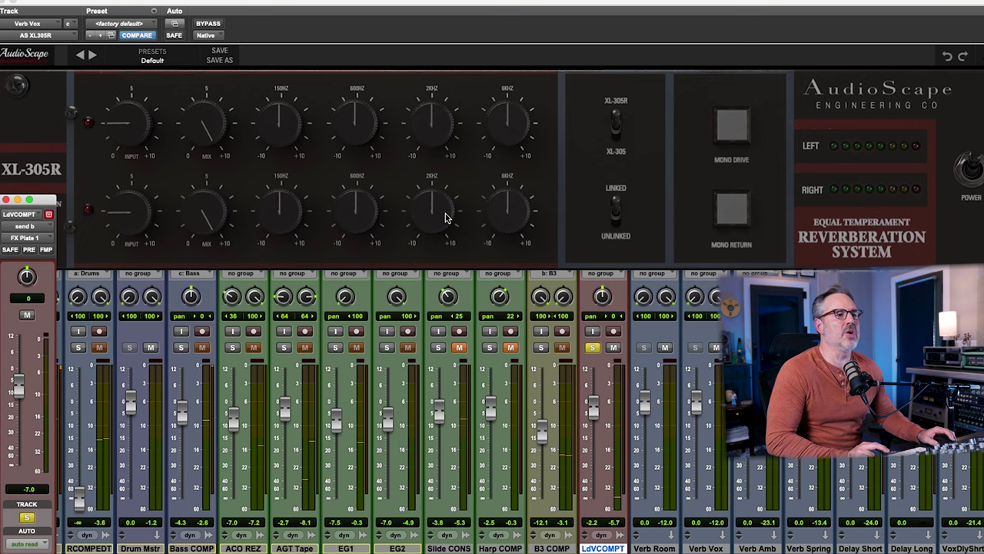
{"action": "left_click_drag", "start_coordinate": [430, 218], "coordinate": [438, 189]}
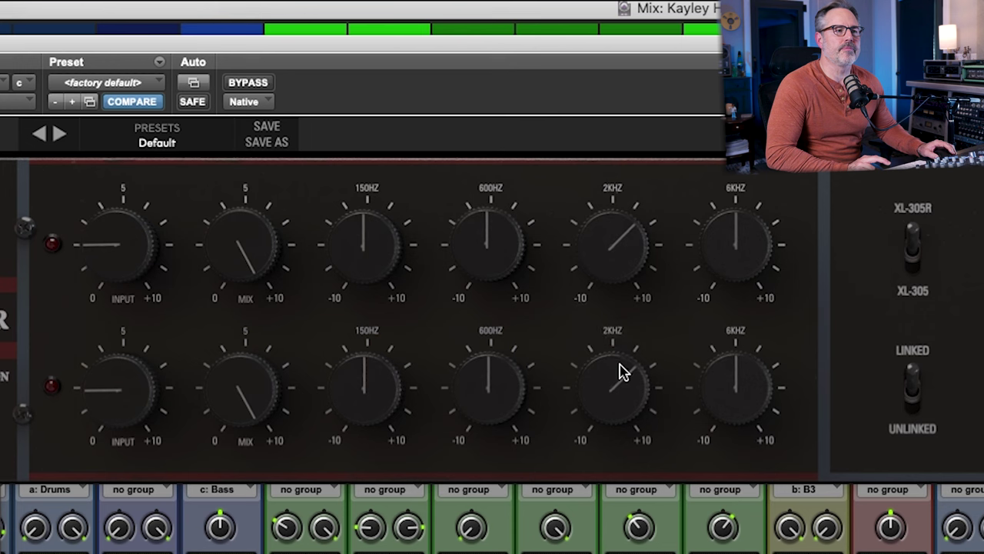
- Reset 2KHZ to 0, cut 600Hz to -3 and 150Hz to -3.2, boost 6kHz to 2.7, input 1.4
{"action": "left_click_drag", "start_coordinate": [623, 369], "coordinate": [613, 429]}
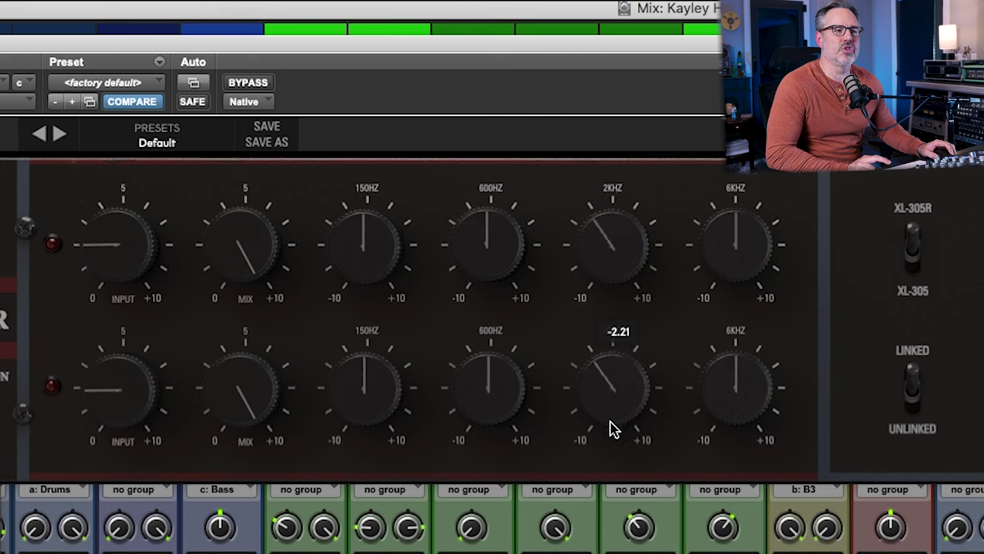
{"action": "left_click", "coordinate": [608, 381], "text": "alt"}
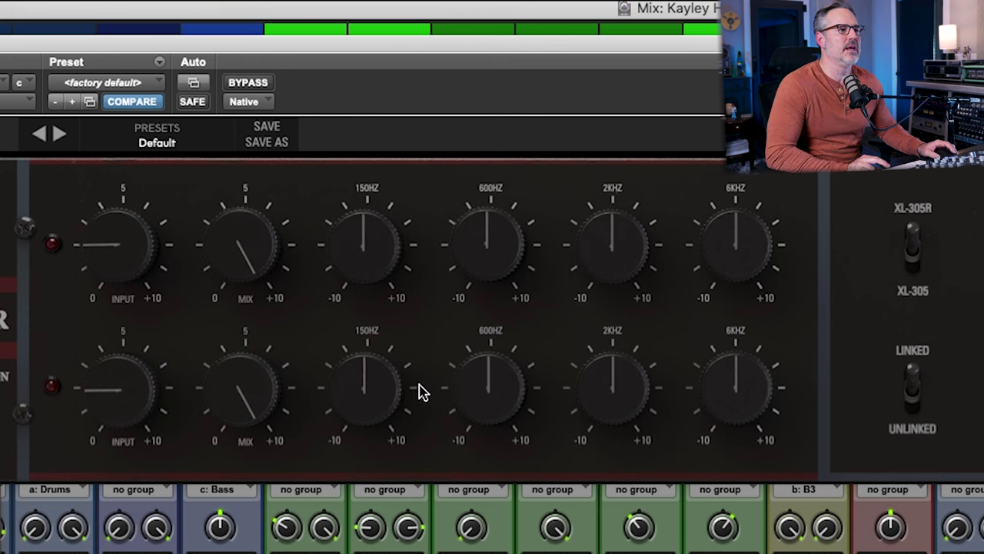
{"action": "left_click_drag", "start_coordinate": [475, 386], "coordinate": [494, 346]}
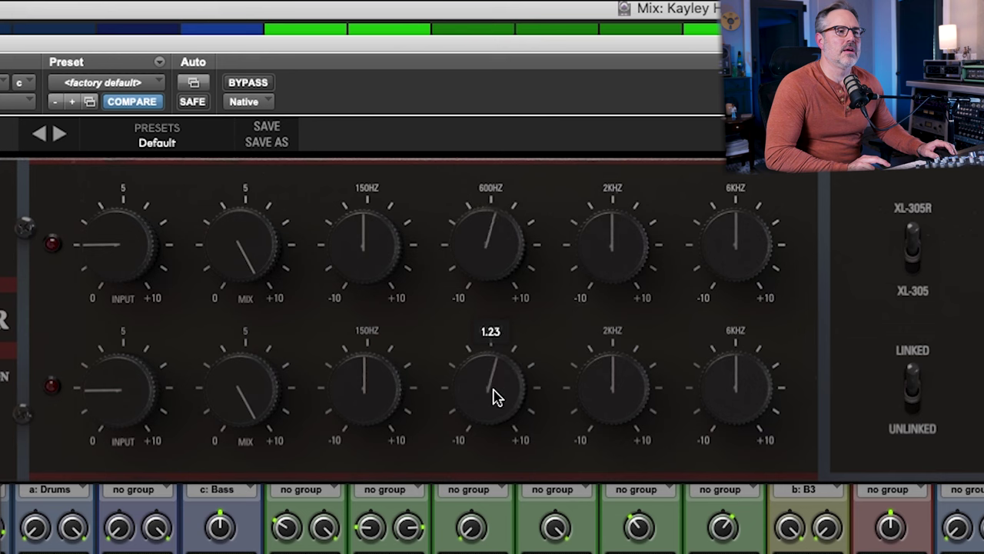
{"action": "left_click_drag", "start_coordinate": [495, 408], "coordinate": [495, 442]}
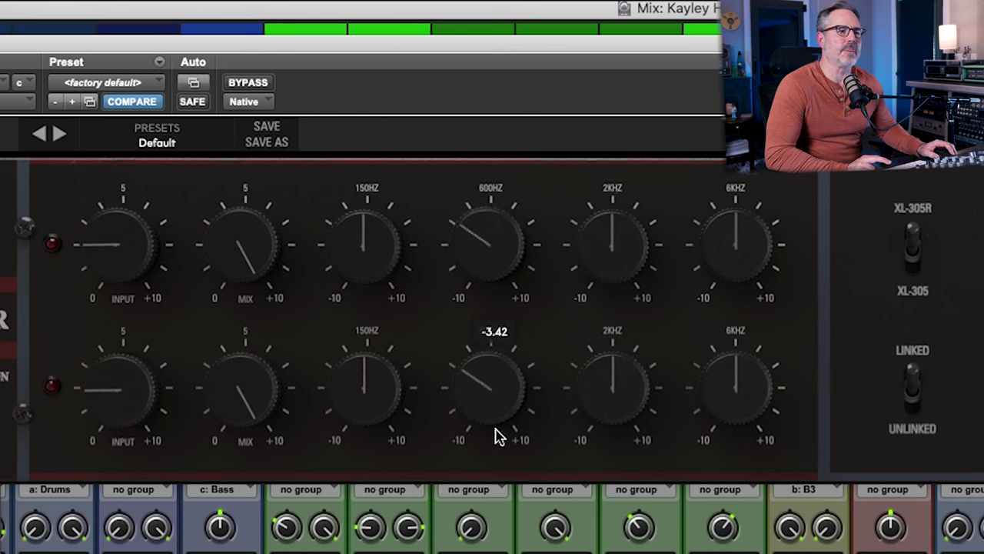
{"action": "left_click_drag", "start_coordinate": [400, 380], "coordinate": [367, 413]}
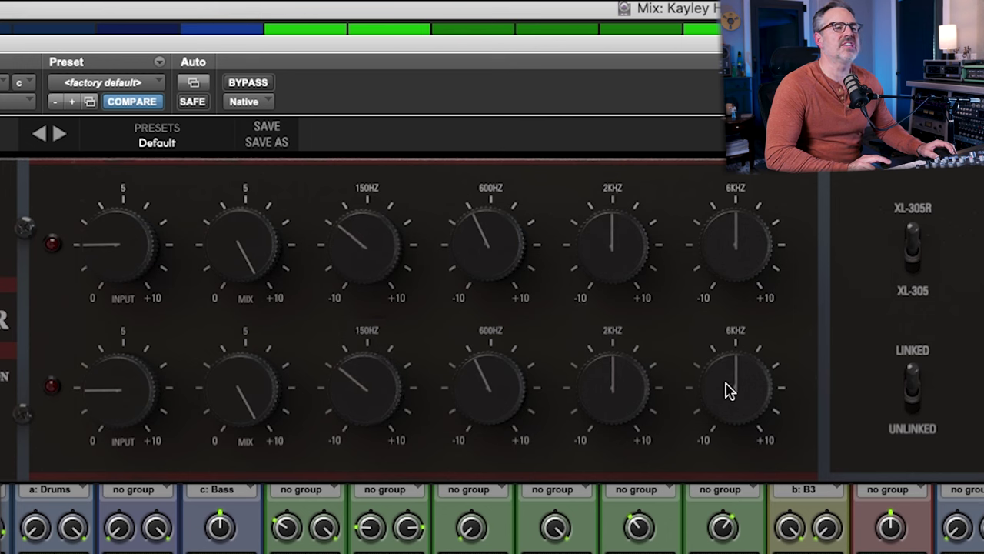
{"action": "left_click_drag", "start_coordinate": [730, 390], "coordinate": [735, 374]}
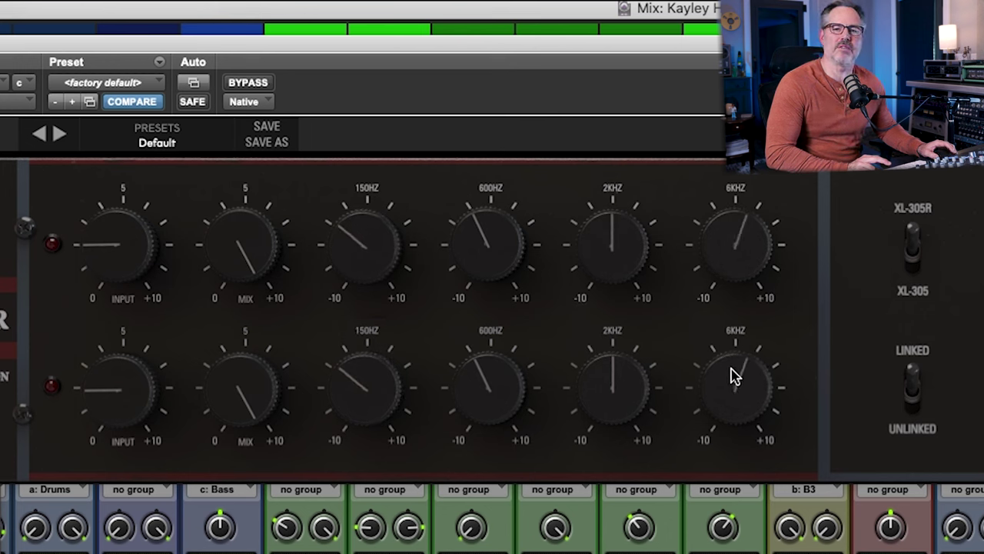
{"action": "left_click_drag", "start_coordinate": [732, 378], "coordinate": [737, 371]}
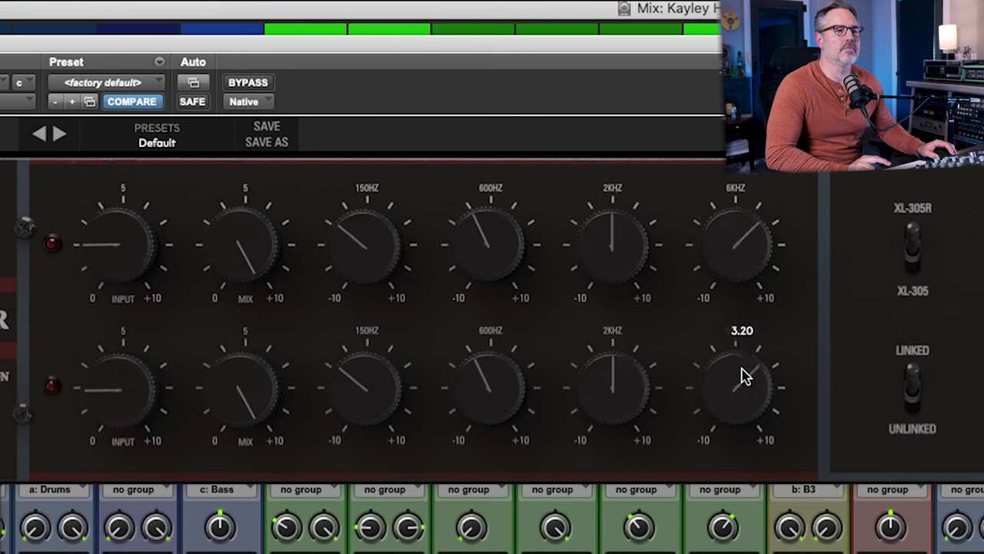
{"action": "left_click_drag", "start_coordinate": [128, 269], "coordinate": [128, 275]}
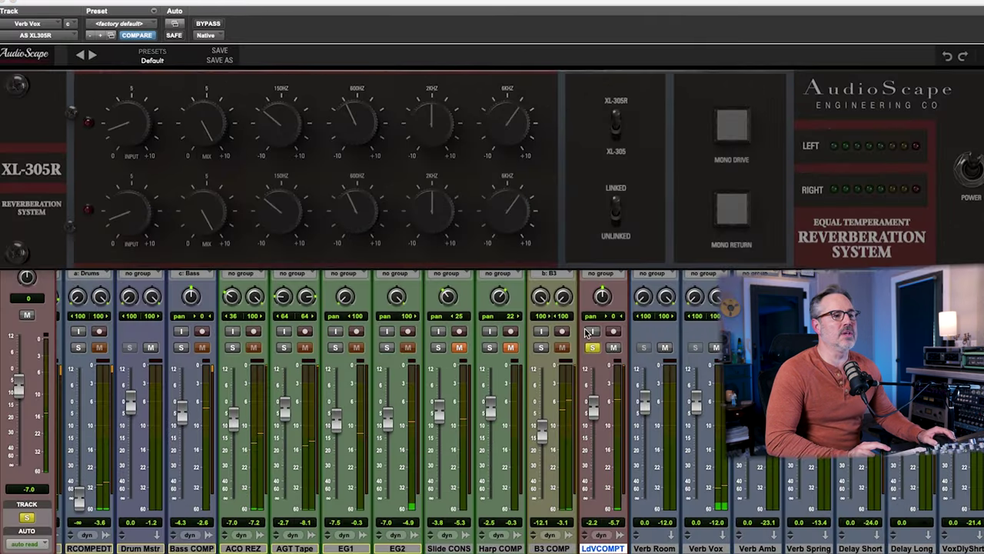
- Unsolo the lead vocal and settle its reverb send at about -7.3 dB
{"action": "left_click", "coordinate": [592, 348]}
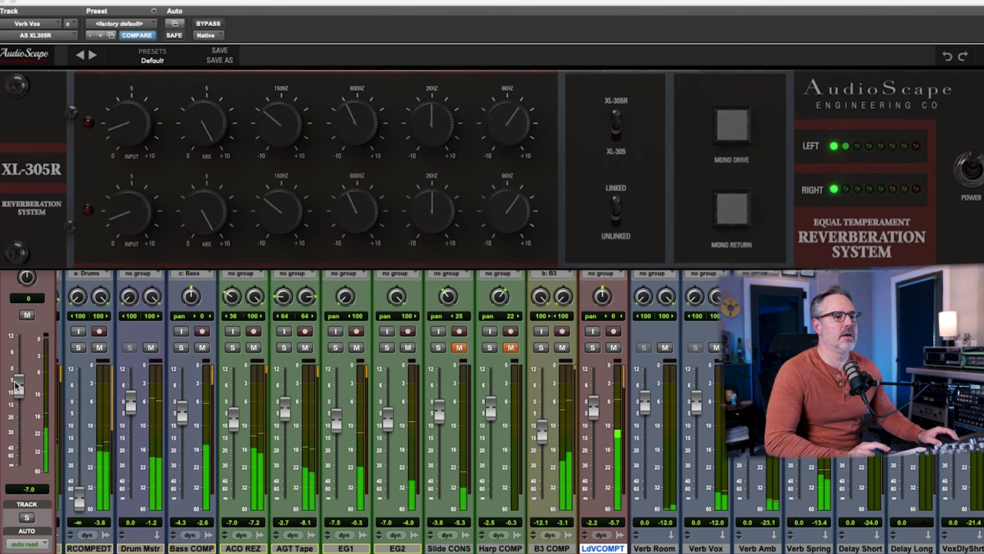
{"action": "left_click_drag", "start_coordinate": [15, 387], "coordinate": [19, 380]}
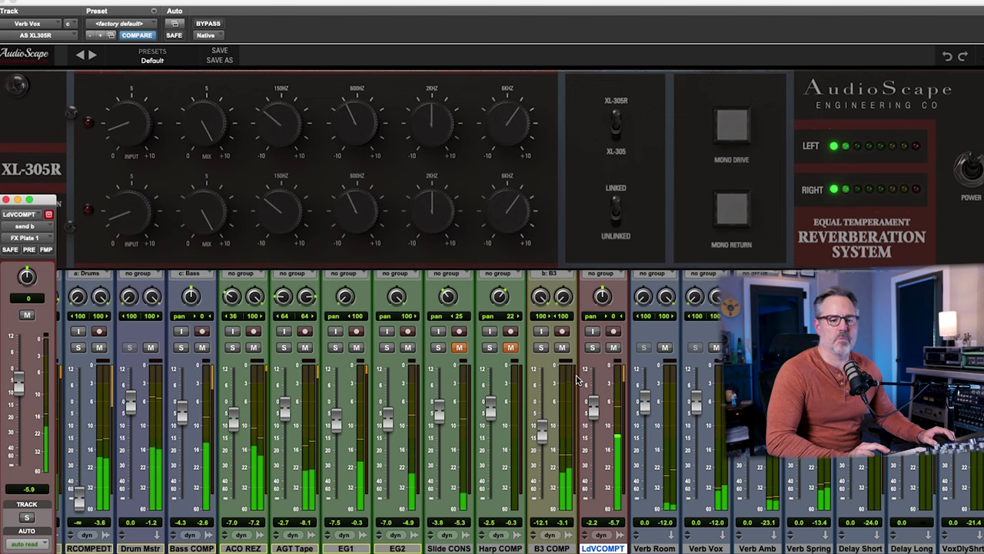
{"action": "left_click_drag", "start_coordinate": [18, 384], "coordinate": [18, 382]}
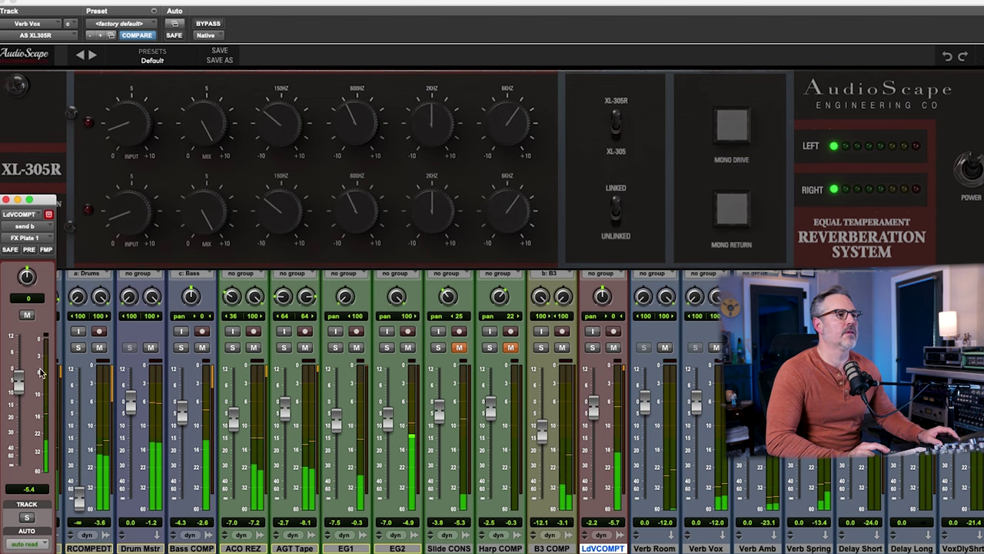
{"action": "left_click", "coordinate": [110, 132]}
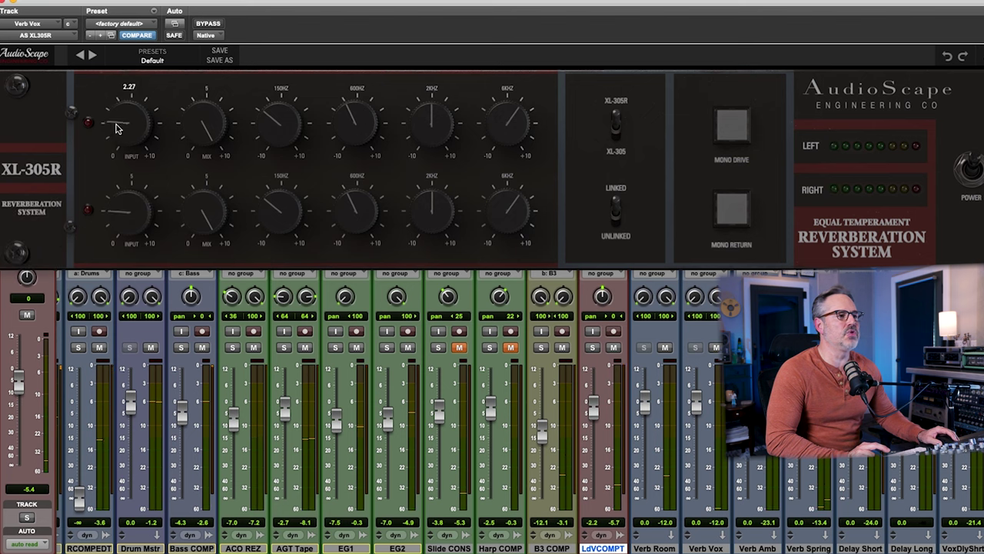
{"action": "key", "text": "space"}
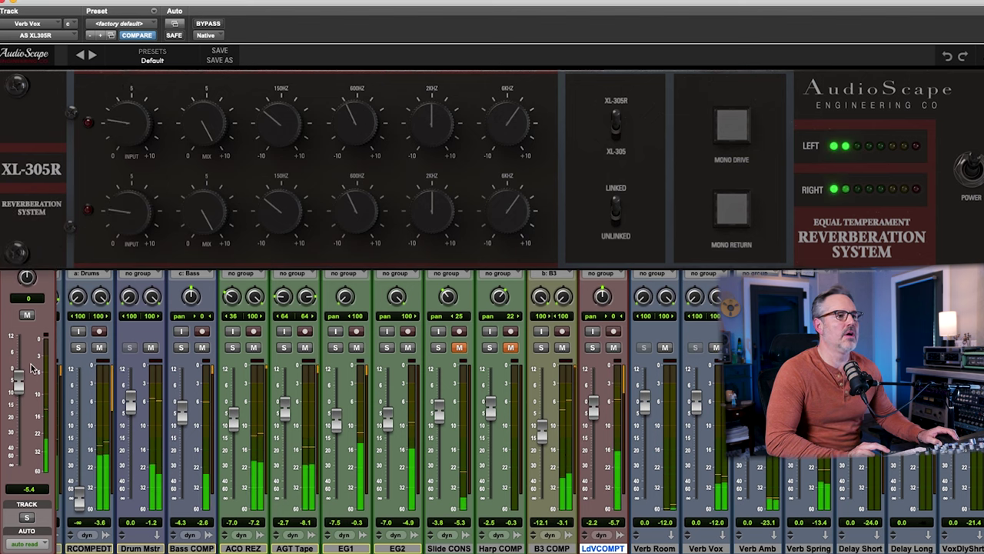
{"action": "left_click_drag", "start_coordinate": [23, 384], "coordinate": [23, 392]}
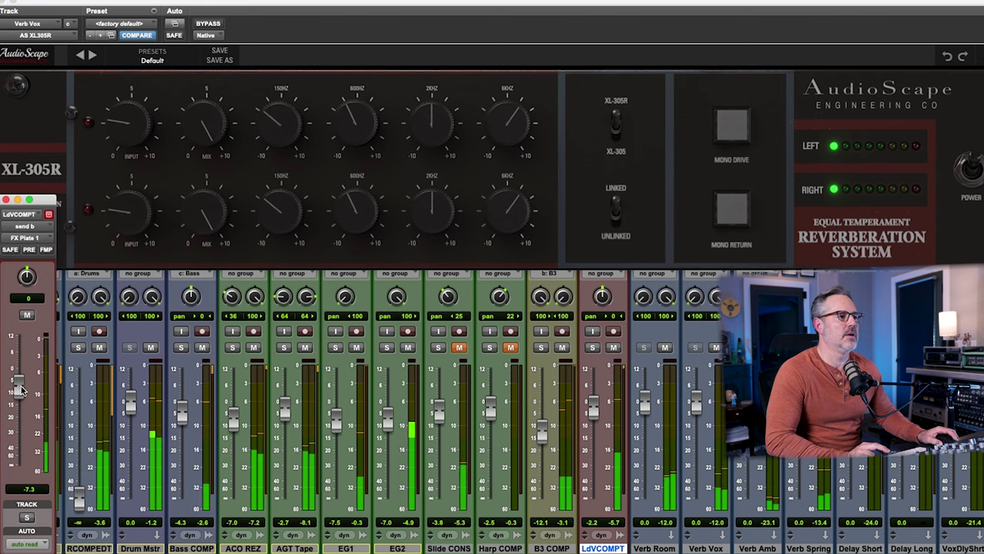
{"action": "left_click", "coordinate": [206, 253]}
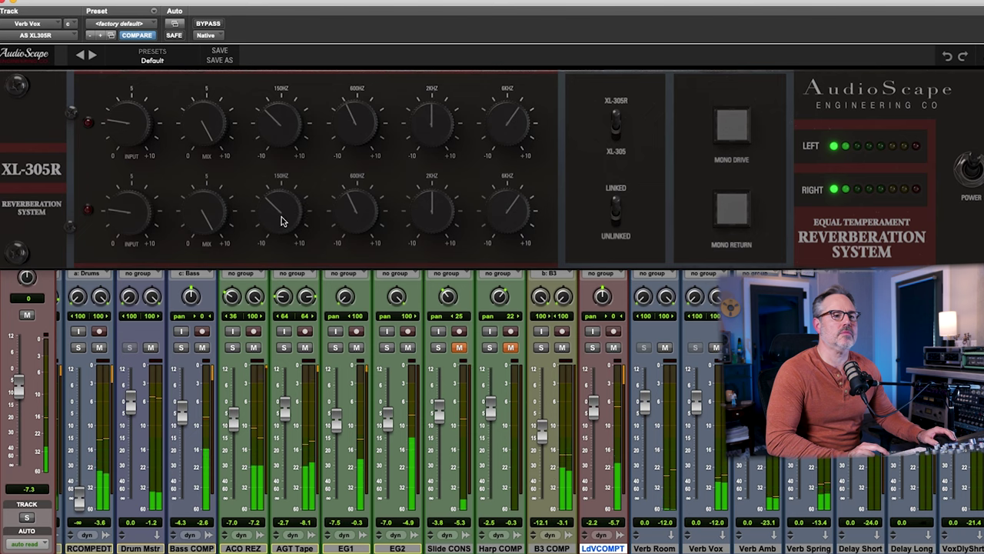
- Save the reverb settings as a new preset ending in 'VOX 2'
{"action": "left_click", "coordinate": [154, 11]}
{"action": "left_click", "coordinate": [160, 28]}
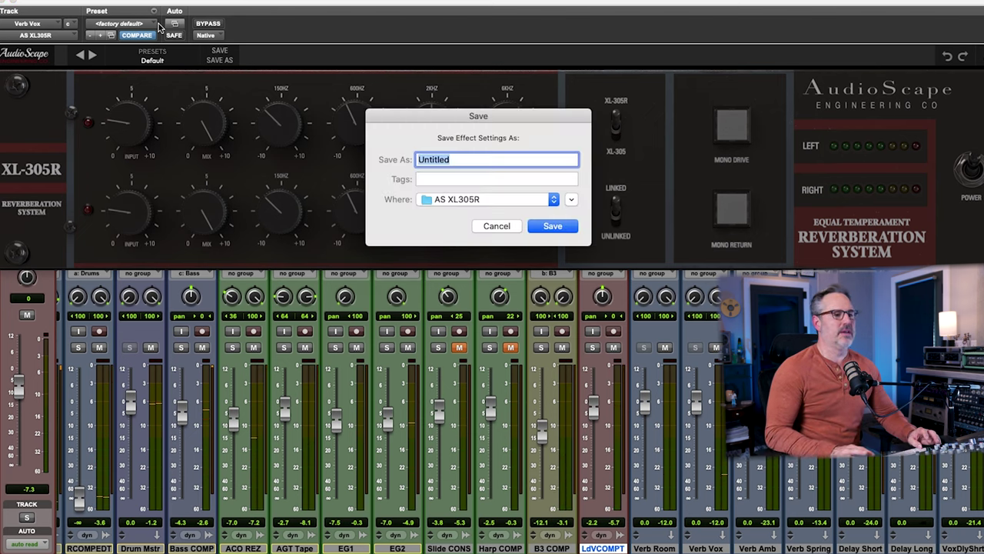
{"action": "type", "text": "Joe C C"}
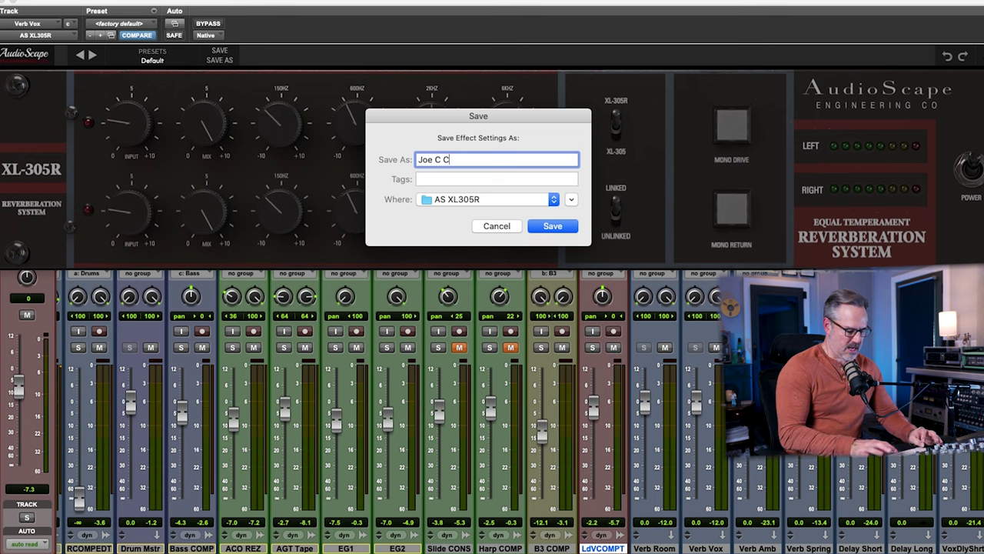
{"action": "key", "text": "BackSpace"}
{"action": "type", "text": "Vo"}
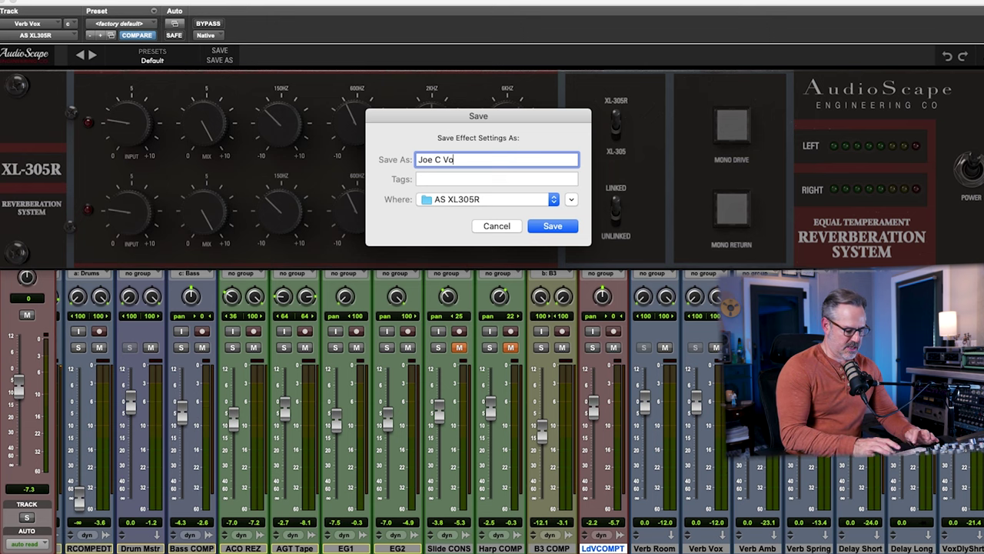
{"action": "key", "text": "BackSpace"}
{"action": "type", "text": "OX 2"}
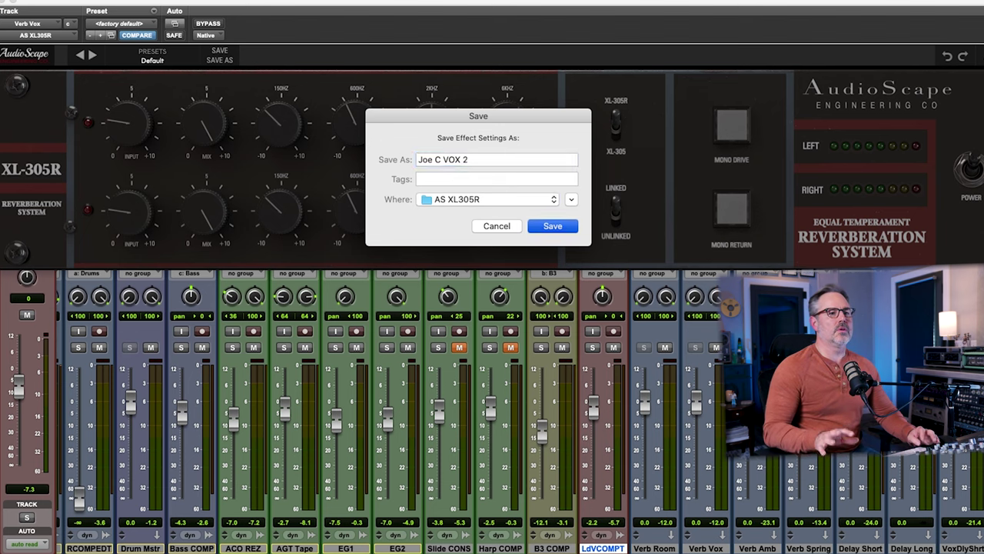
{"action": "key", "text": "Return"}
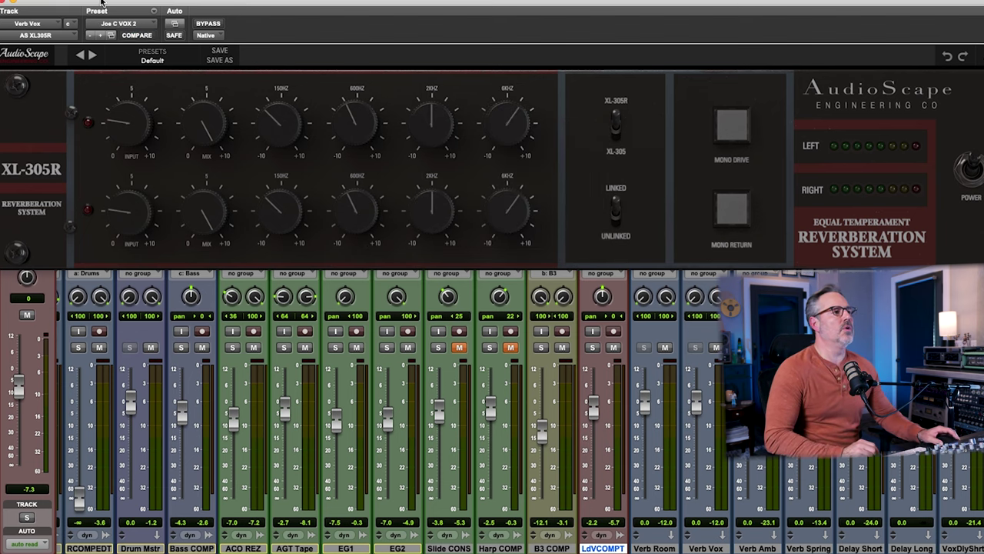